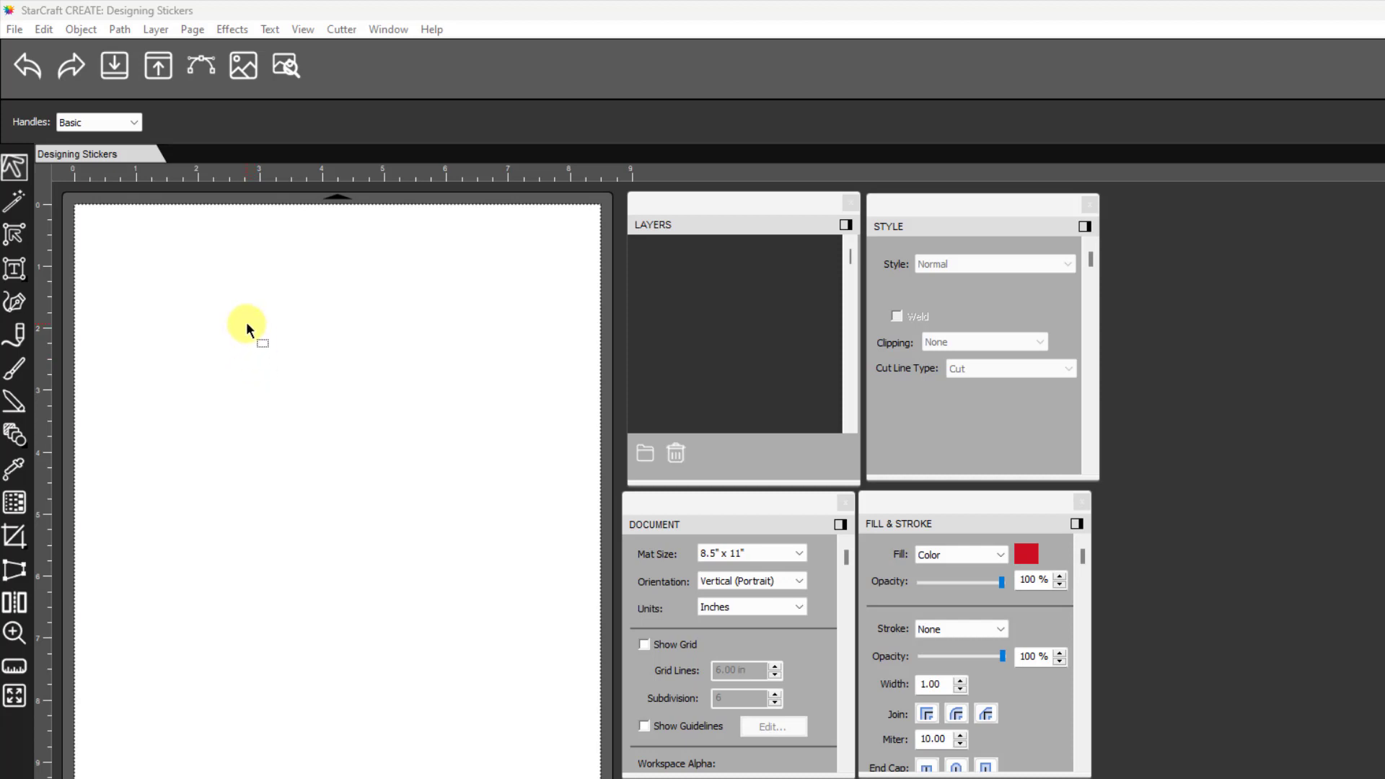
Import the Cartoon Cow with Space.png image from the Images for Tracing folder onto the page
{"action": "left_click", "coordinate": [118, 65]}
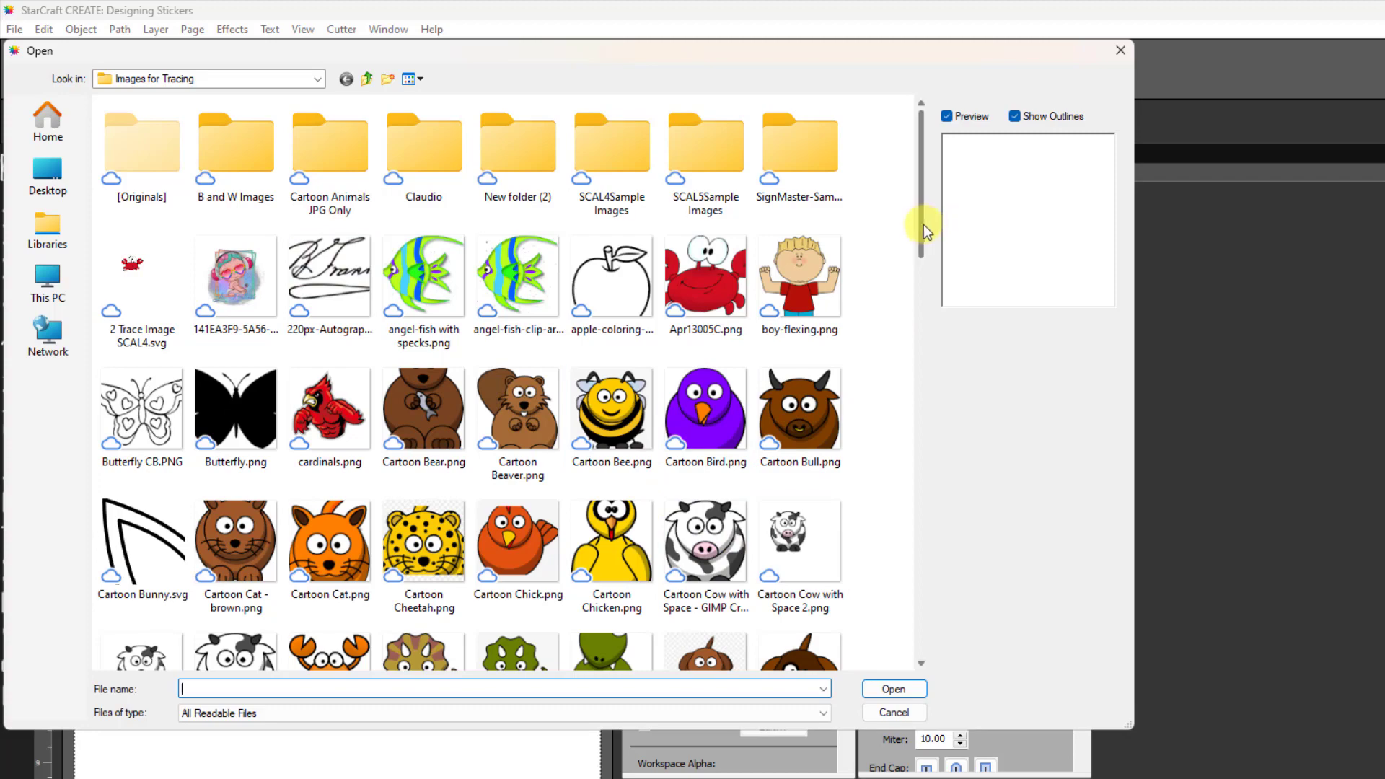
{"action": "left_click_drag", "start_coordinate": [921, 228], "coordinate": [919, 285]}
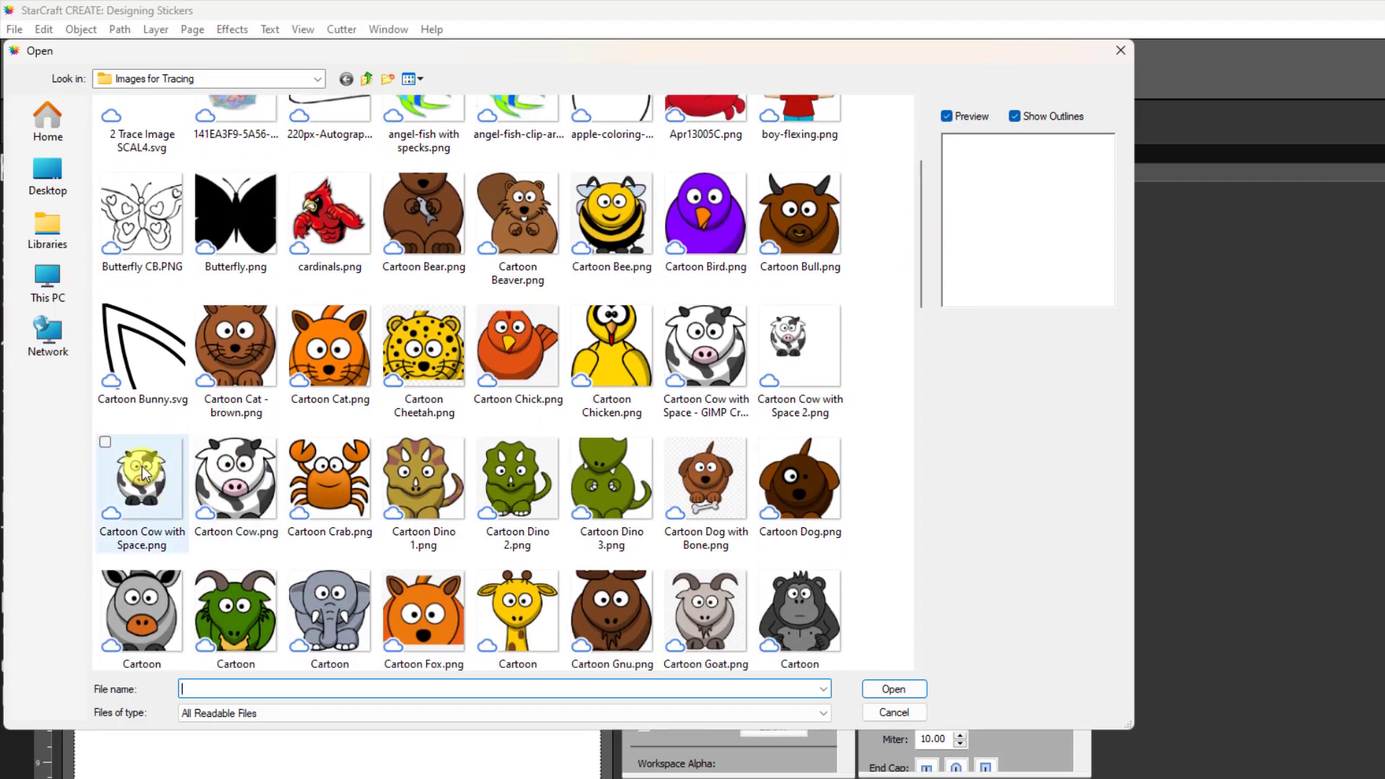
{"action": "left_click", "coordinate": [170, 489]}
{"action": "left_click", "coordinate": [881, 688]}
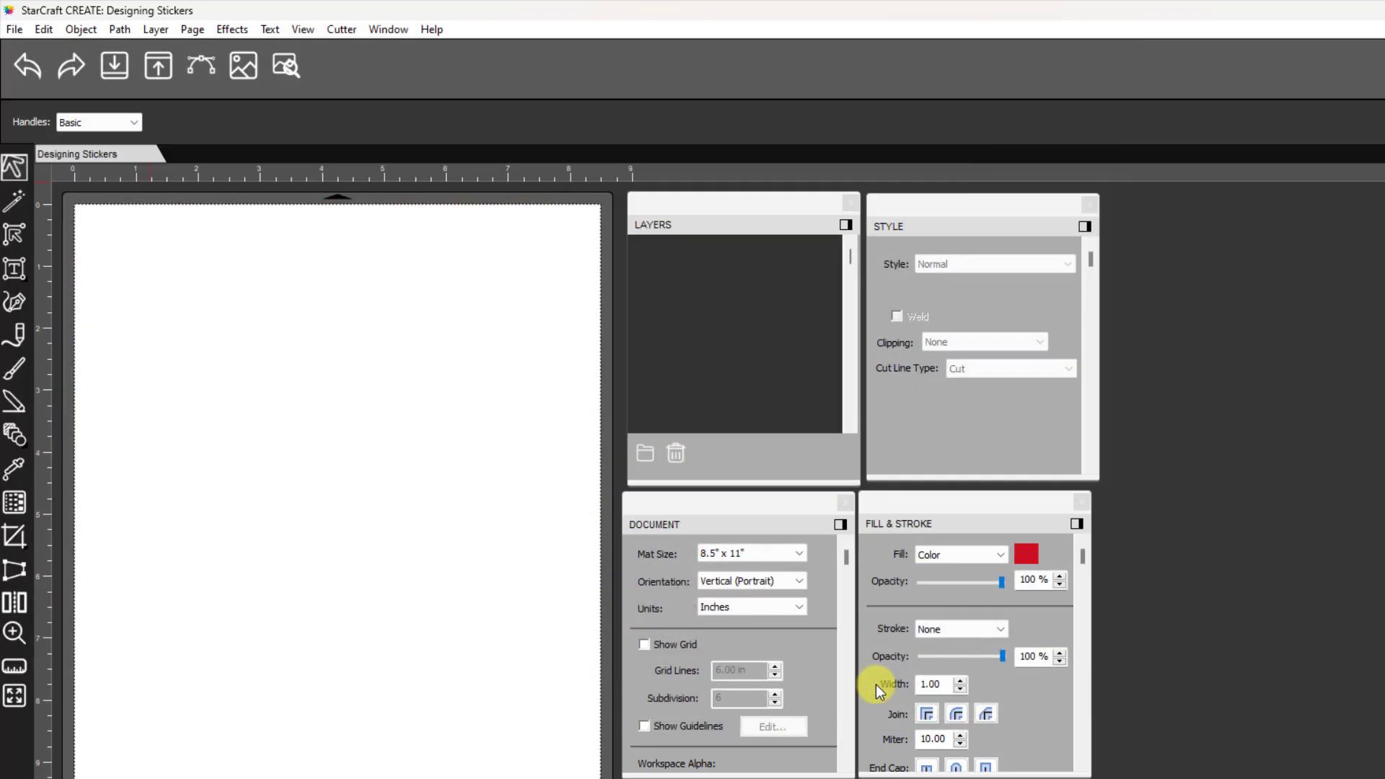
{"action": "left_click", "coordinate": [172, 309]}
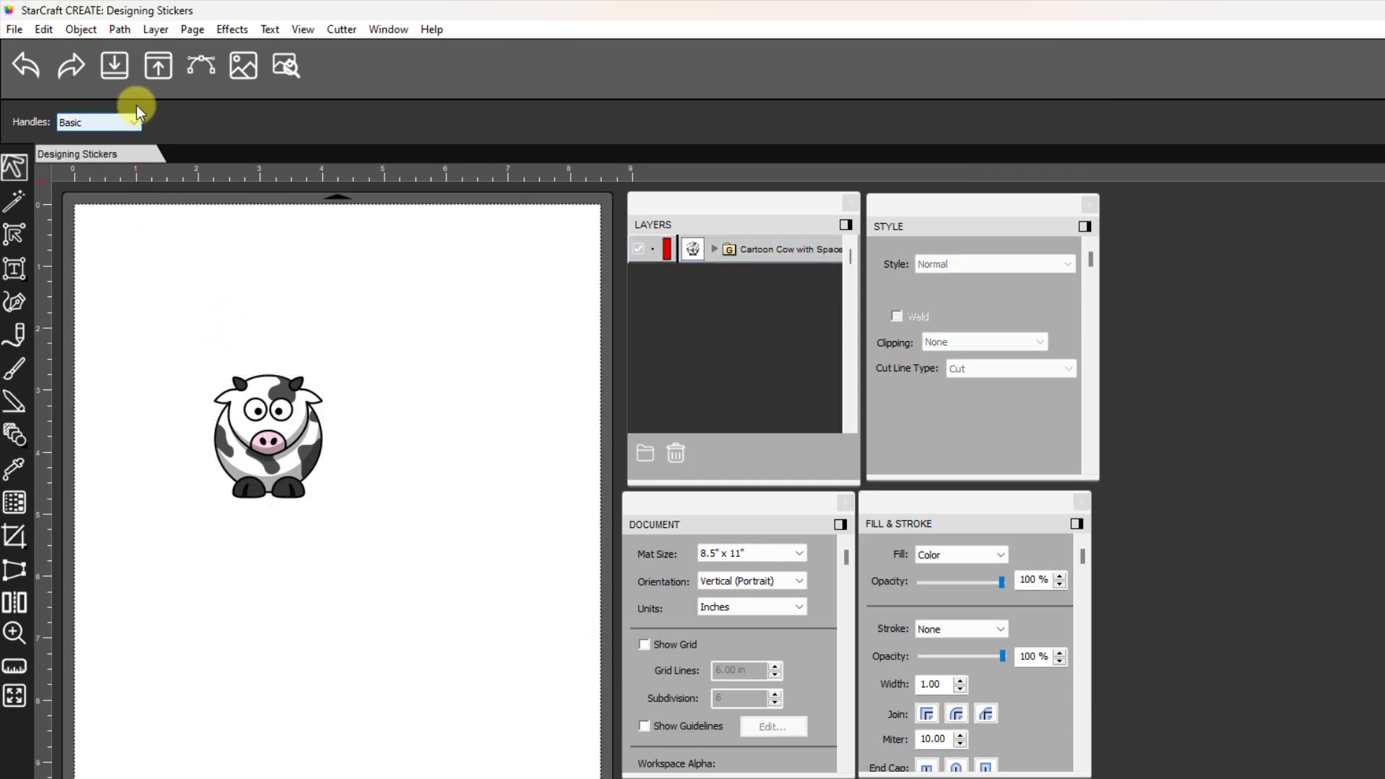
Import the red crab image Apr13005C.png from the same folder onto the page
{"action": "left_click", "coordinate": [115, 66]}
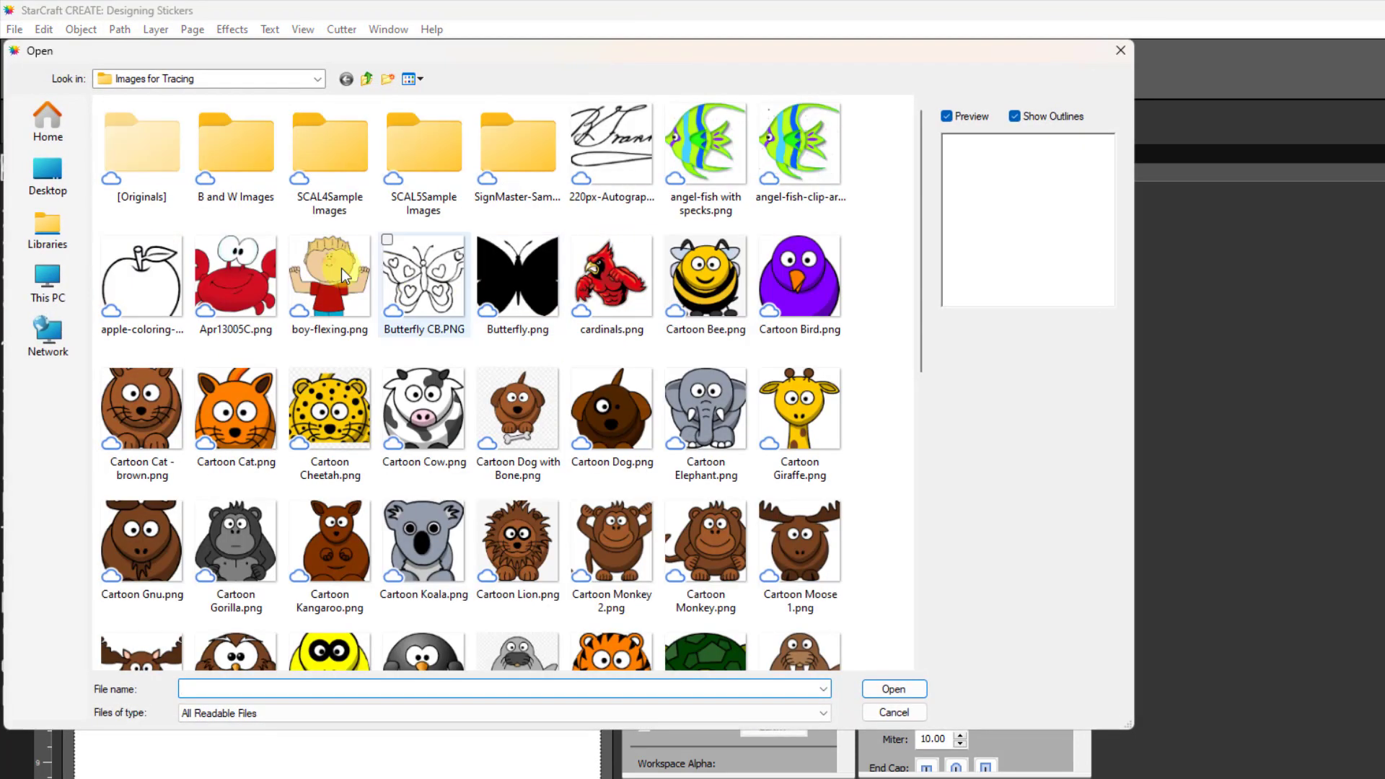
{"action": "left_click", "coordinate": [711, 289]}
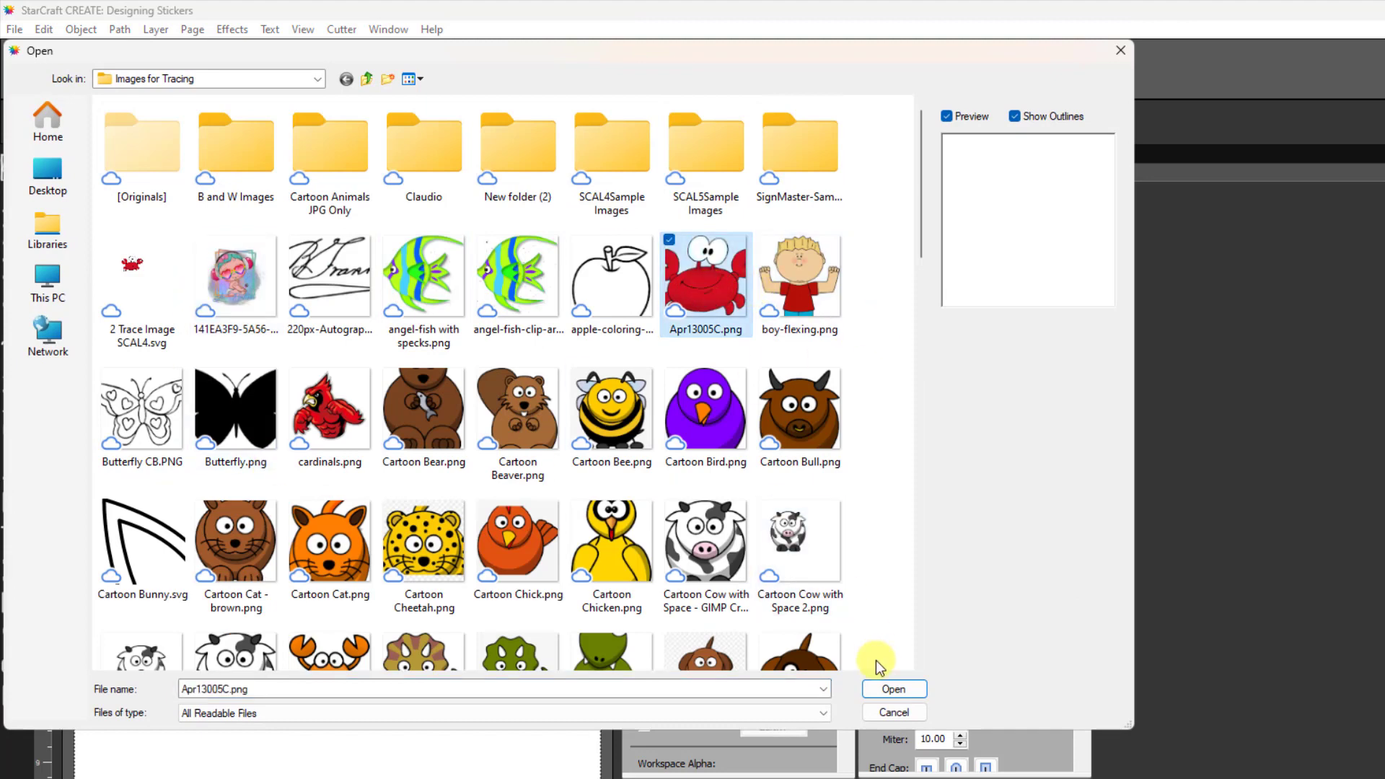
{"action": "left_click", "coordinate": [887, 690]}
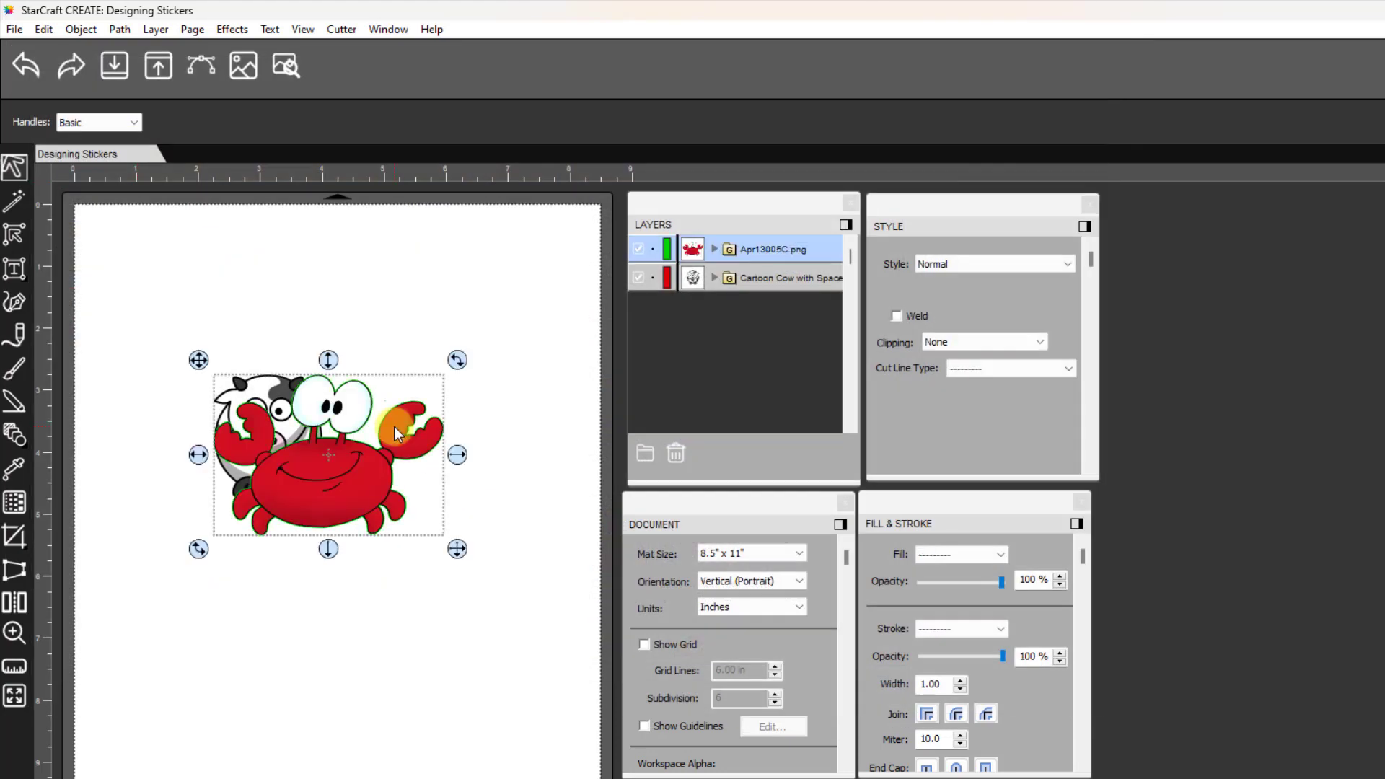
Move the crab beside the cow and shrink it proportionally to about 2 inches wide
{"action": "left_click_drag", "start_coordinate": [325, 473], "coordinate": [553, 541]}
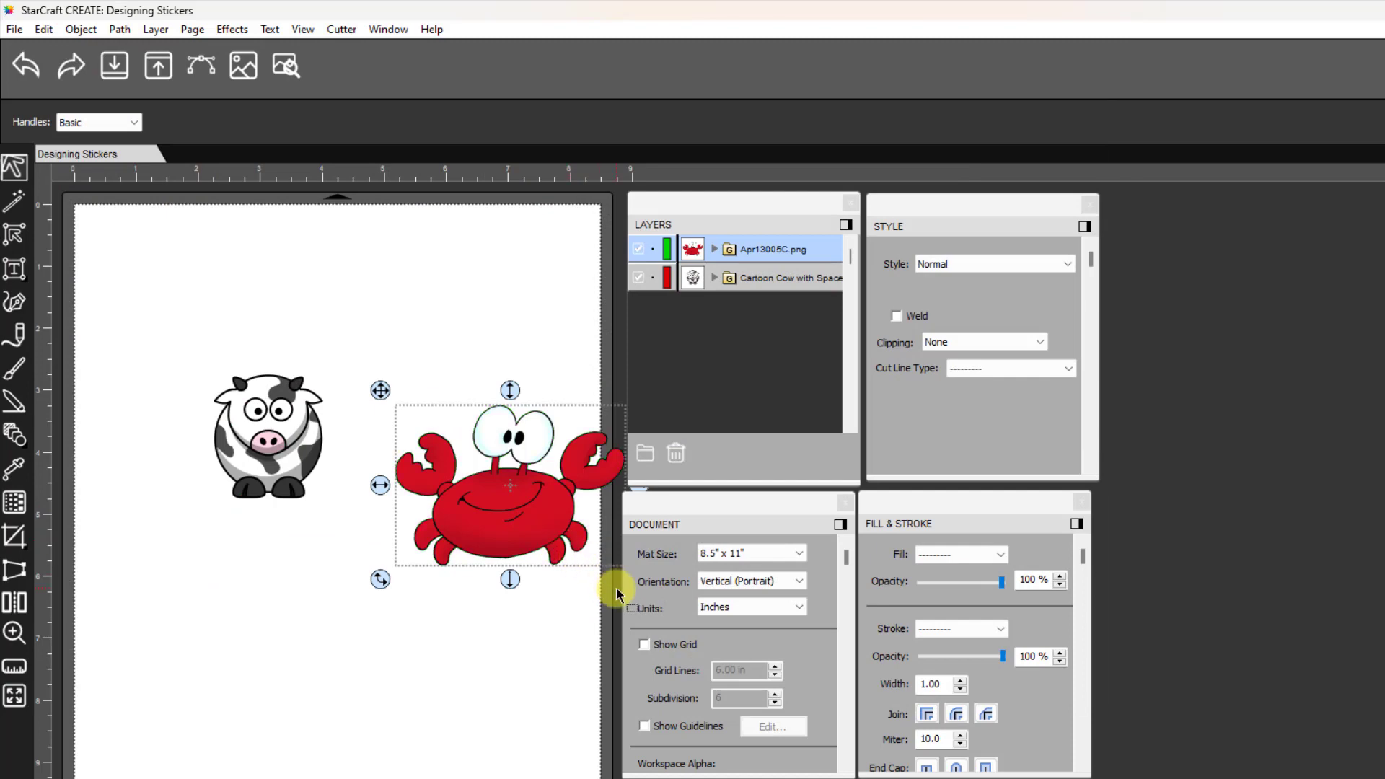
{"action": "left_click_drag", "start_coordinate": [510, 485], "coordinate": [457, 486]}
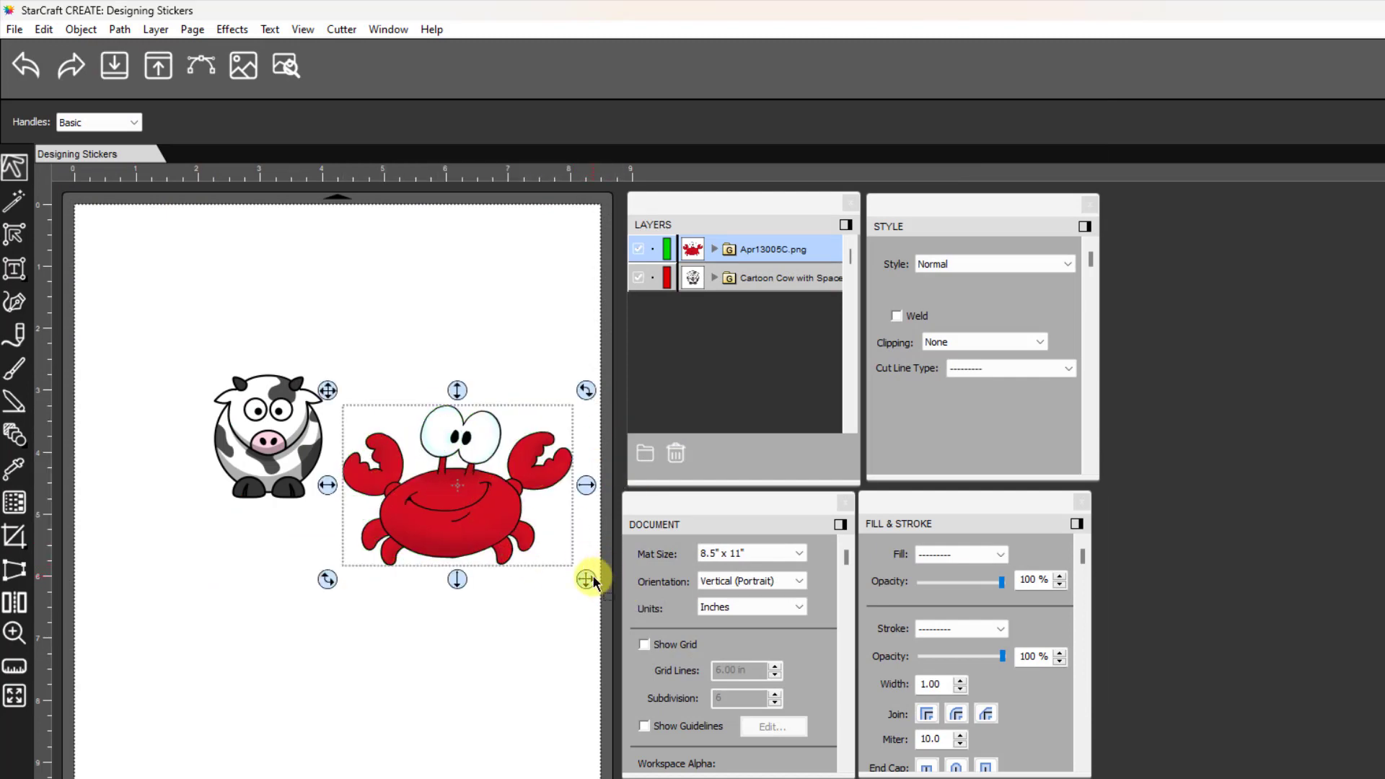
{"action": "left_click_drag", "start_coordinate": [586, 570], "coordinate": [495, 512]}
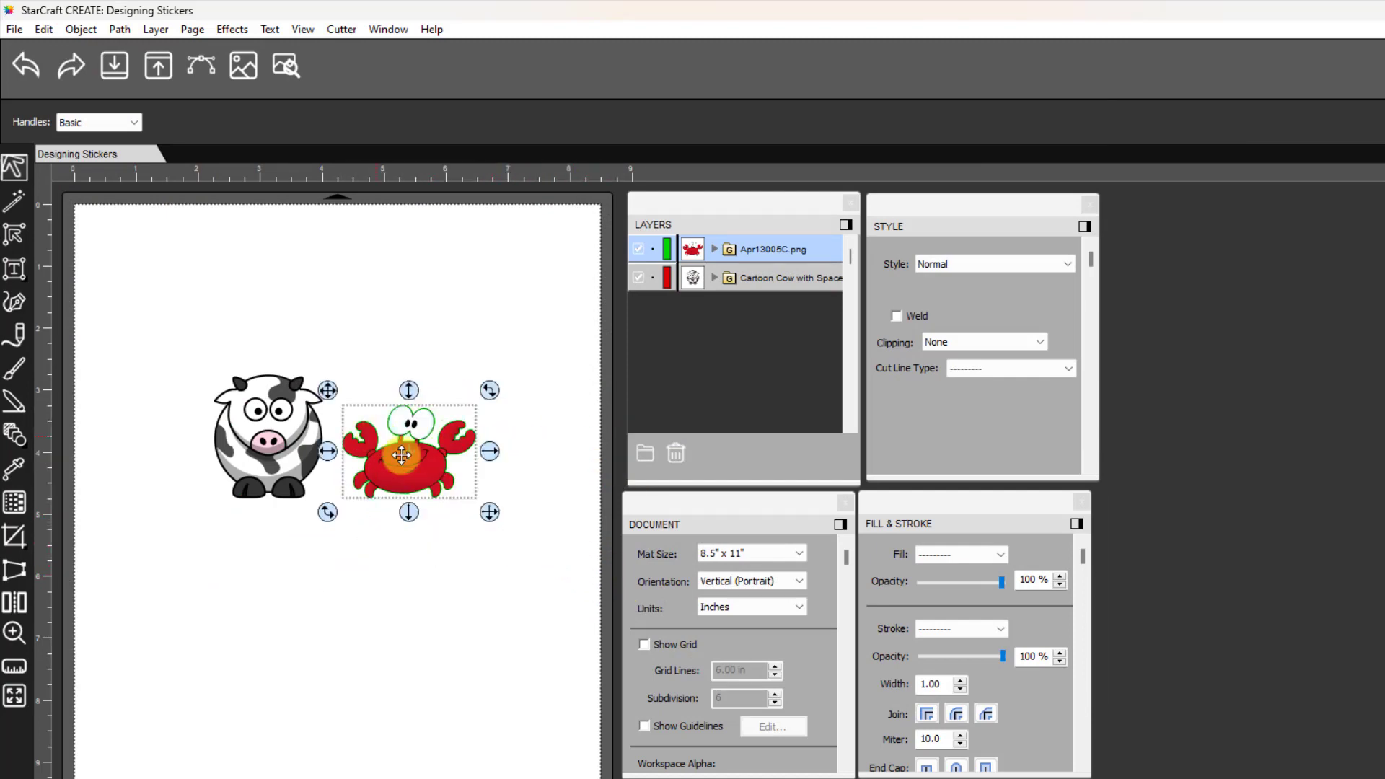
Arrange the cow and the crab side by side in the upper part of the page, with the cow on the left
{"action": "left_click_drag", "start_coordinate": [387, 458], "coordinate": [380, 288]}
{"action": "left_click_drag", "start_coordinate": [371, 532], "coordinate": [170, 340]}
{"action": "left_click_drag", "start_coordinate": [247, 402], "coordinate": [176, 313]}
{"action": "left_click_drag", "start_coordinate": [399, 302], "coordinate": [405, 397]}
{"action": "left_click", "coordinate": [391, 486]}
{"action": "left_click", "coordinate": [503, 419]}
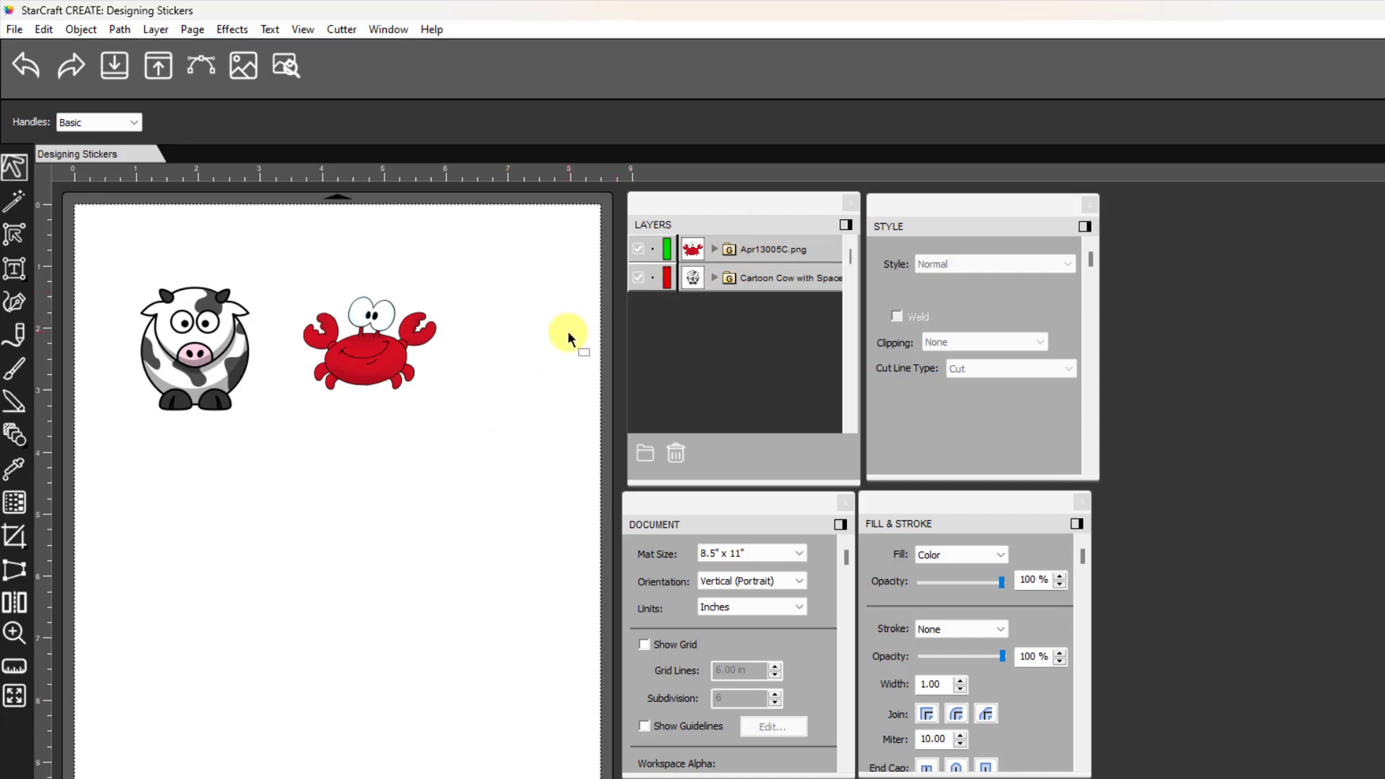
Expand the cow's layer group, examine its Print layer's cut line type, and collapse the group
{"action": "left_click", "coordinate": [714, 276]}
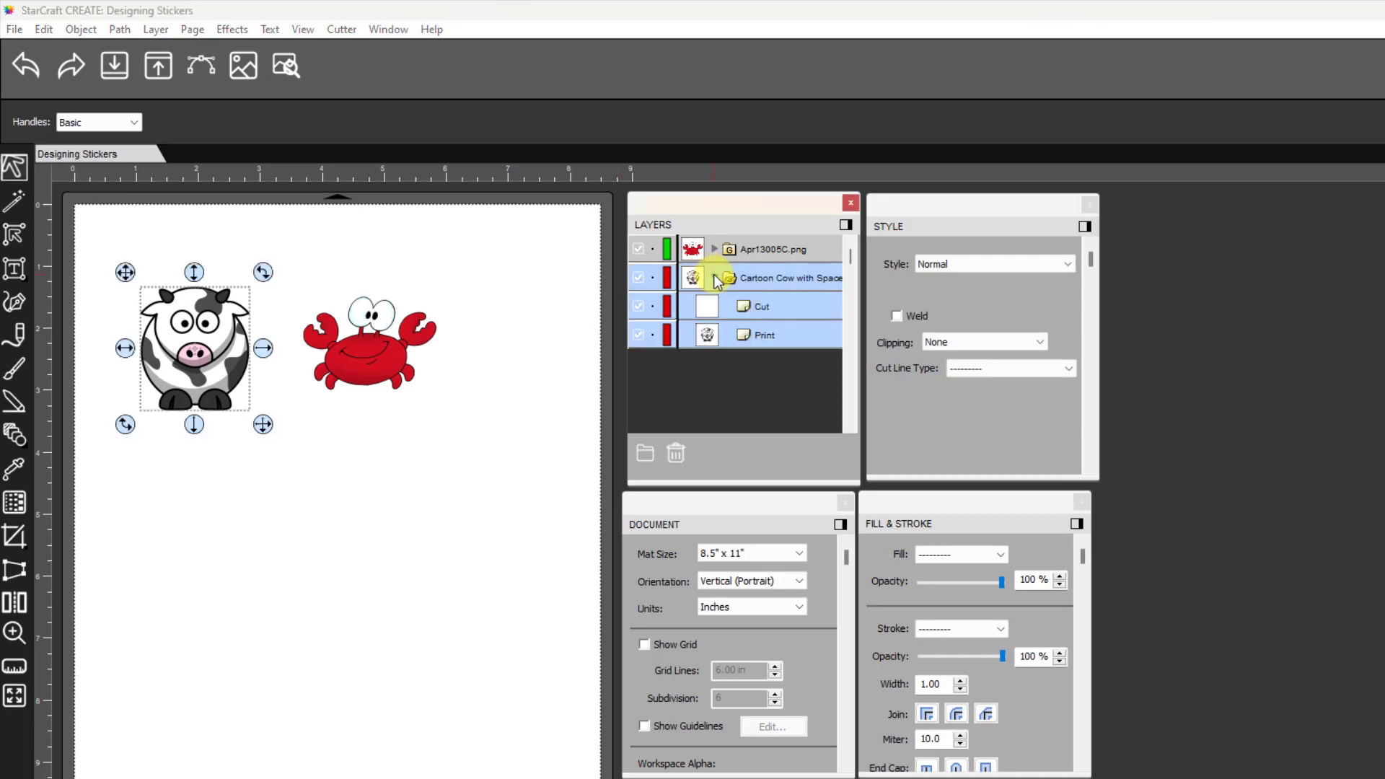
{"action": "left_click", "coordinate": [760, 331]}
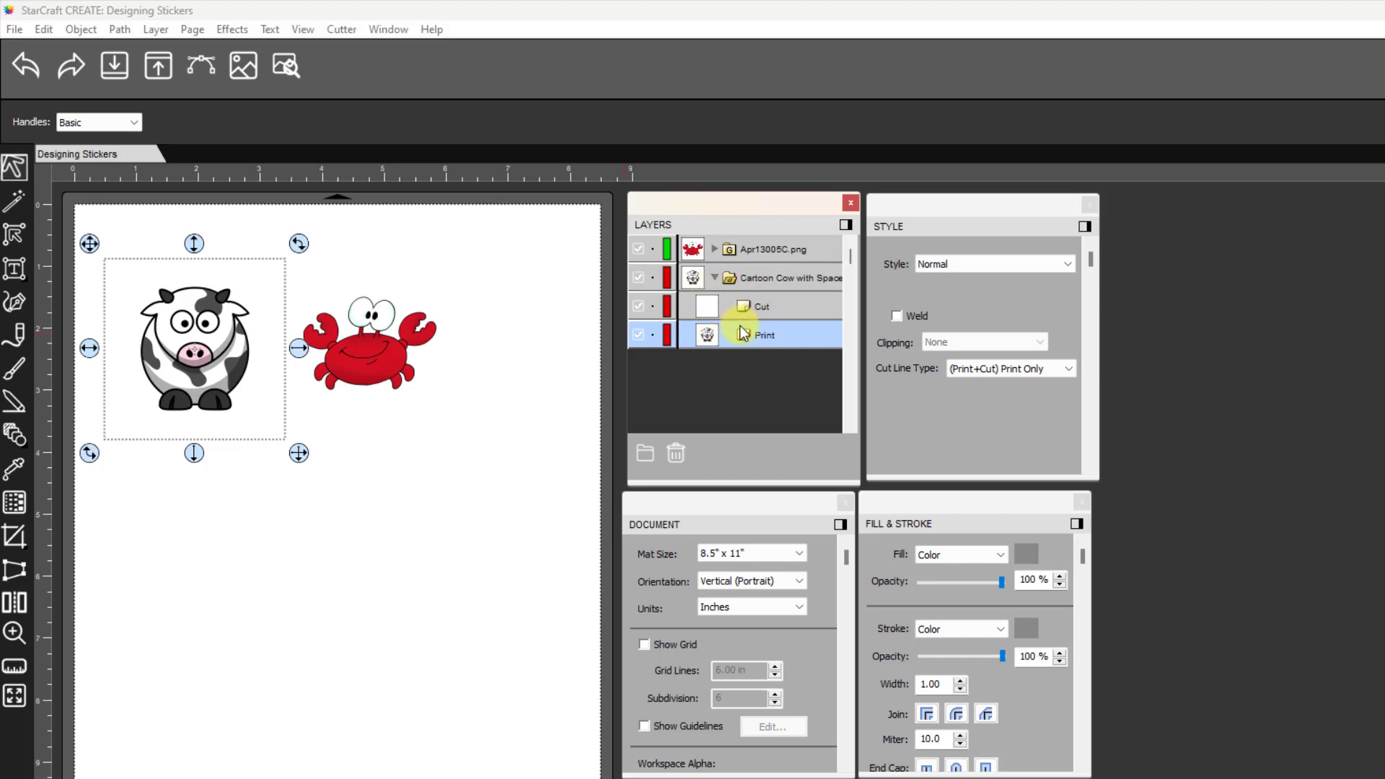
{"action": "left_click", "coordinate": [742, 277]}
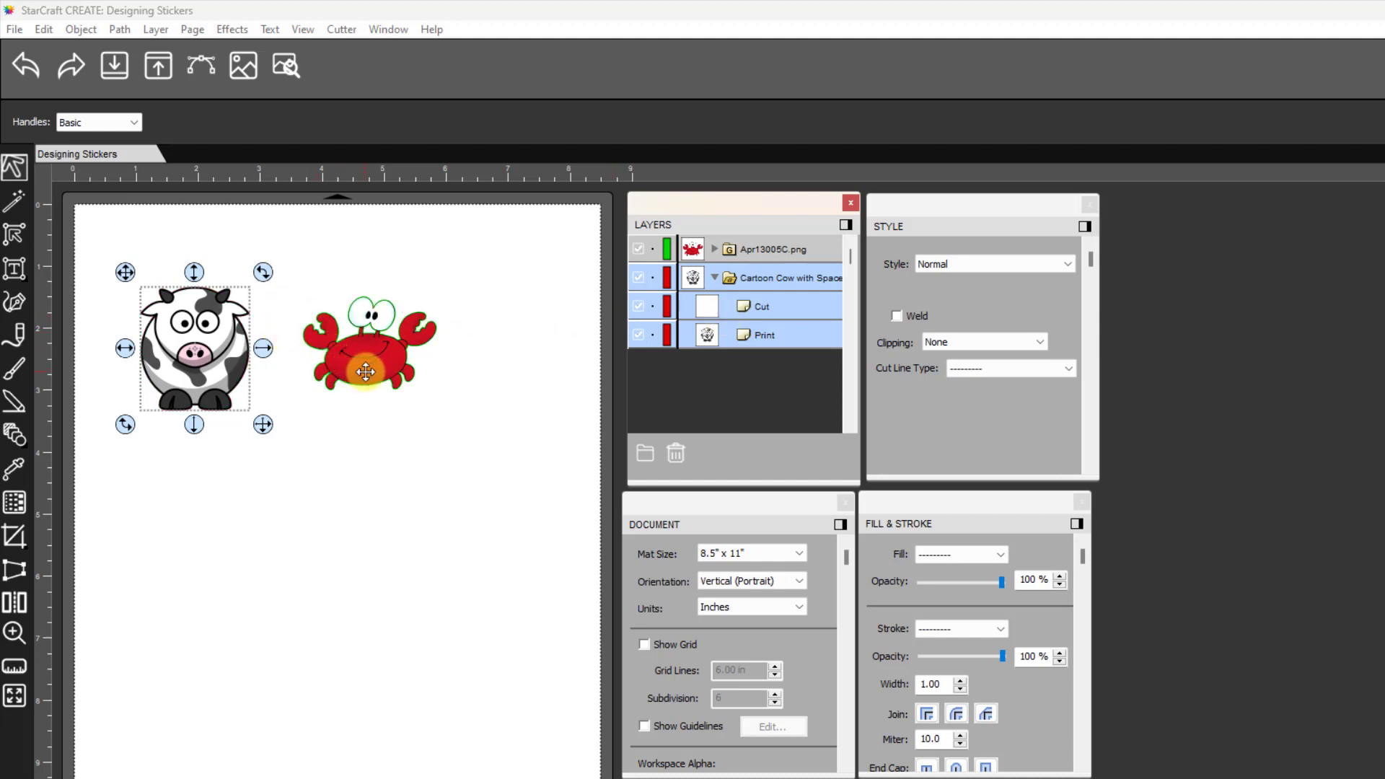
{"action": "left_click", "coordinate": [714, 279]}
{"action": "left_click", "coordinate": [442, 452]}
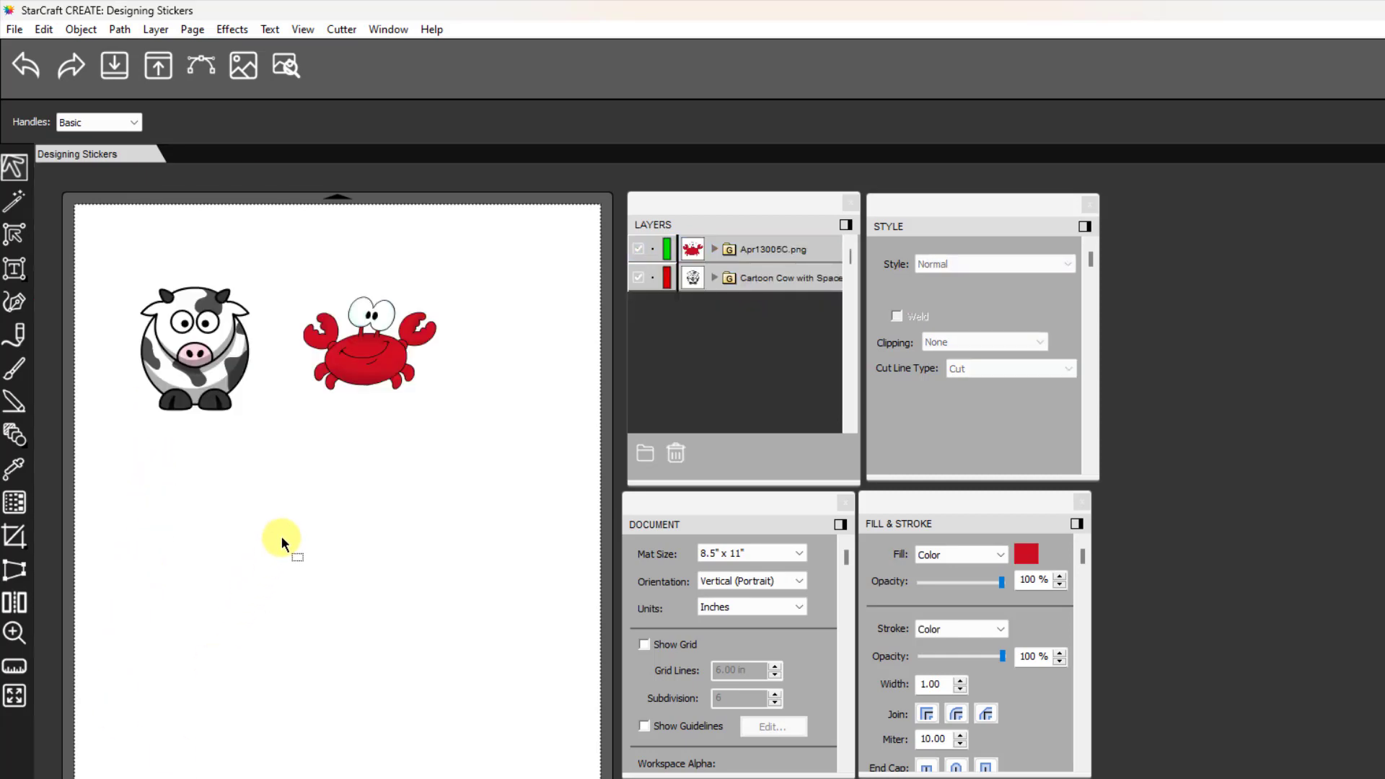
Paste the copied "Feeling Moo-dy" and "Feeling Crab-by" texts, and move the cow and the crab down below them
{"action": "key", "text": "ctrl+v"}
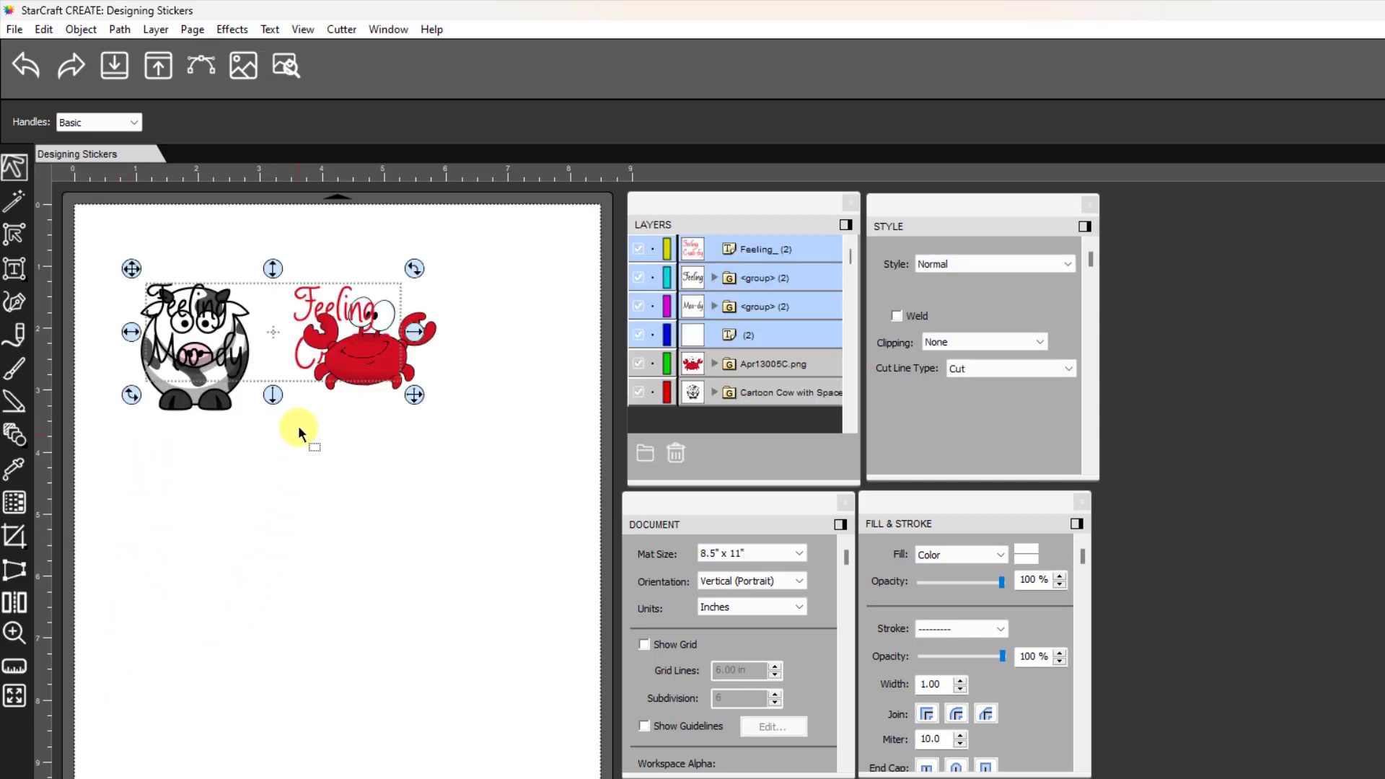
{"action": "left_click_drag", "start_coordinate": [272, 349], "coordinate": [273, 509]}
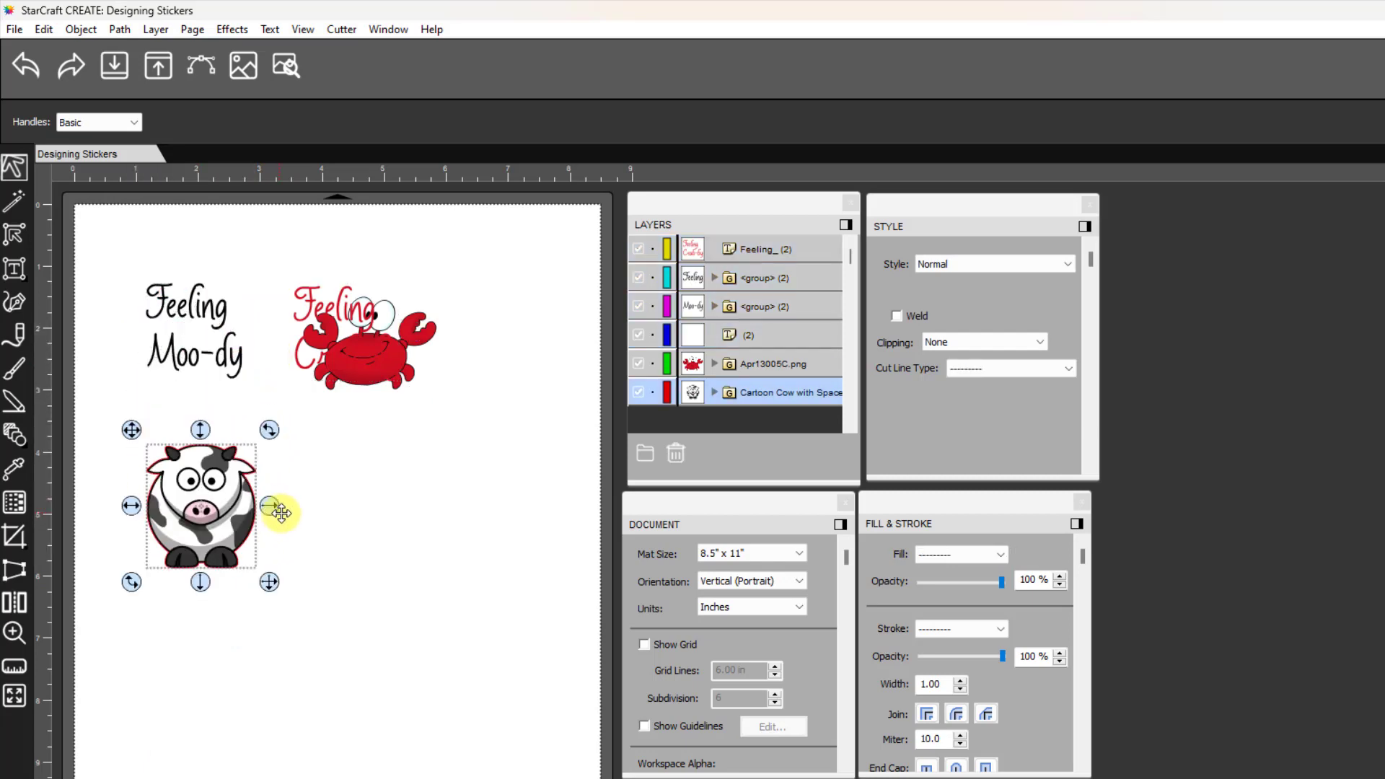
{"action": "left_click", "coordinate": [347, 535]}
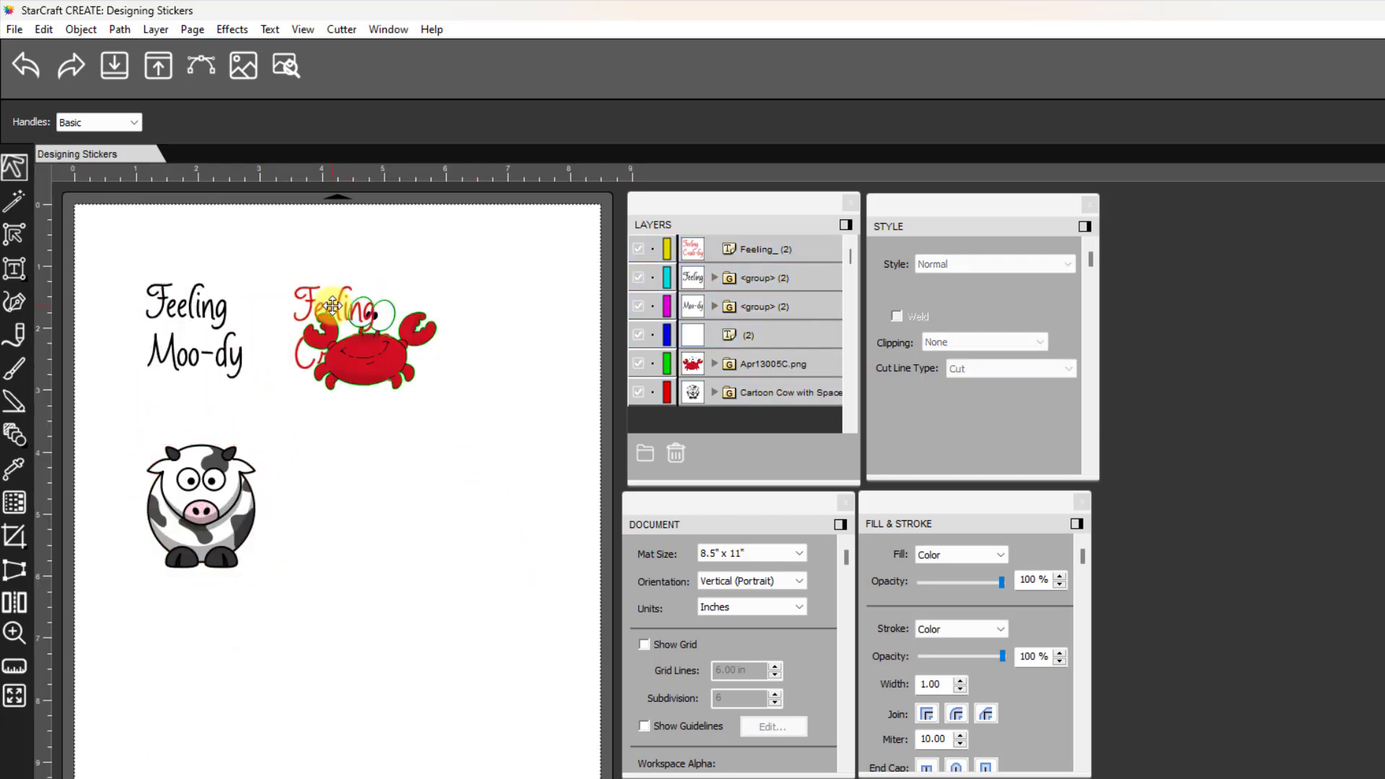
{"action": "left_click_drag", "start_coordinate": [378, 356], "coordinate": [378, 507]}
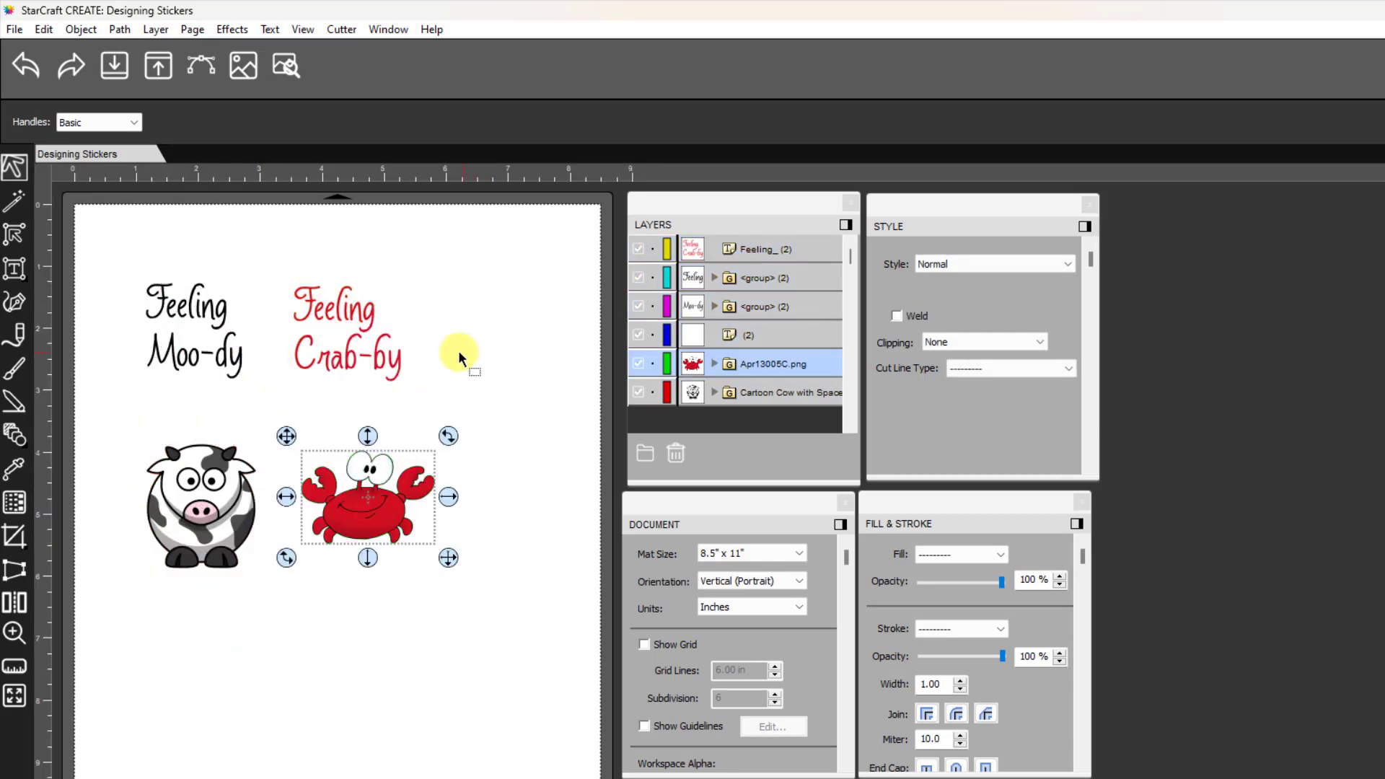
Place the black word "Feeling" directly above the cow and "Moo-dy" directly below it
{"action": "left_click", "coordinate": [99, 266]}
{"action": "left_click_drag", "start_coordinate": [100, 262], "coordinate": [227, 421]}
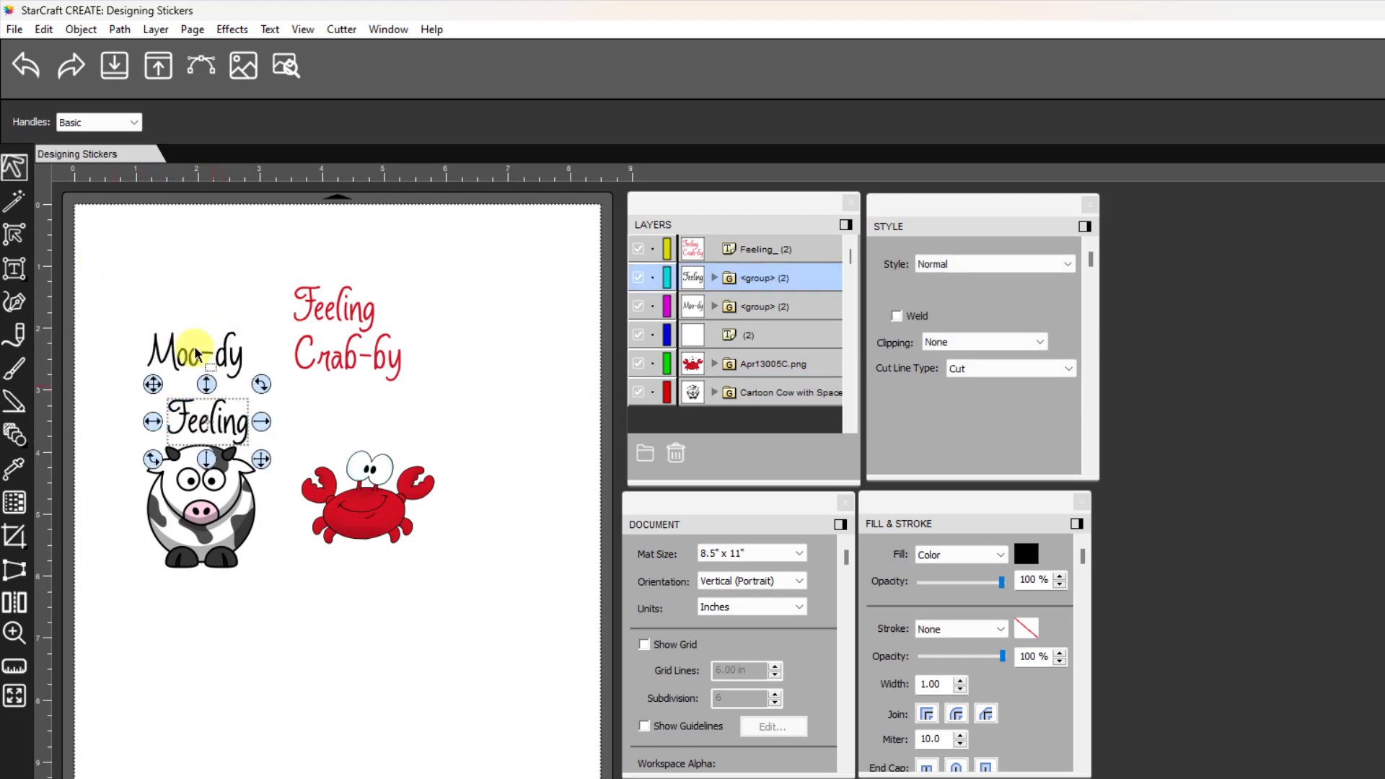
{"action": "left_click_drag", "start_coordinate": [110, 302], "coordinate": [231, 593]}
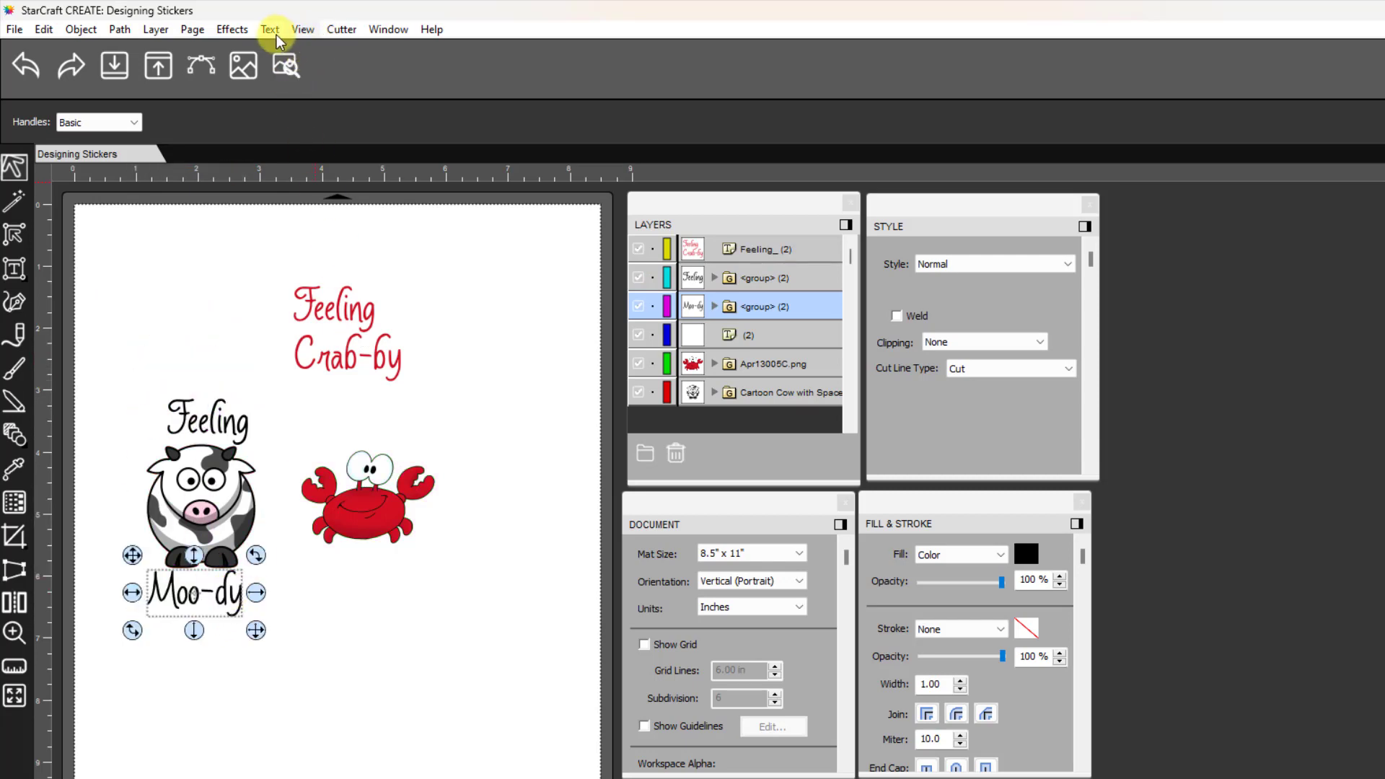
{"action": "left_click", "coordinate": [239, 34]}
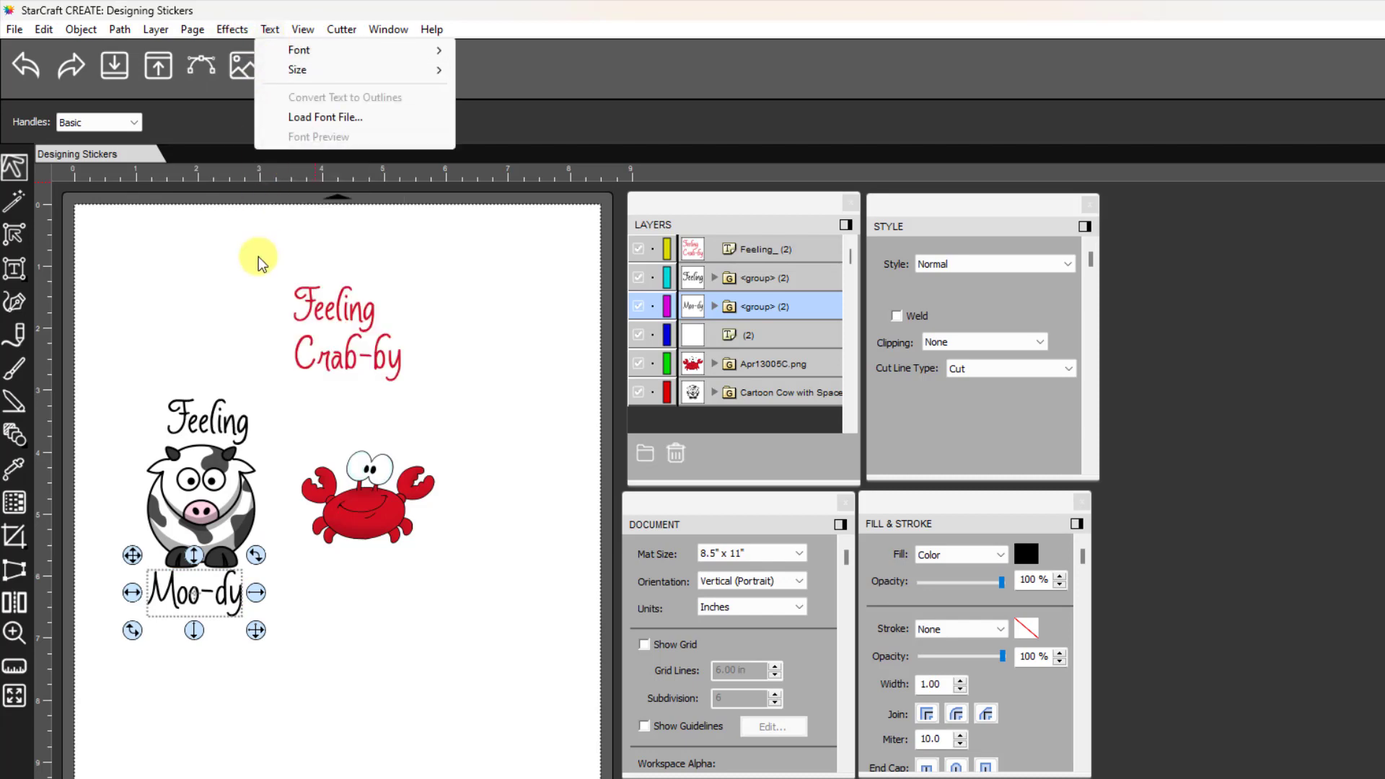
{"action": "mouse_move", "coordinate": [230, 29]}
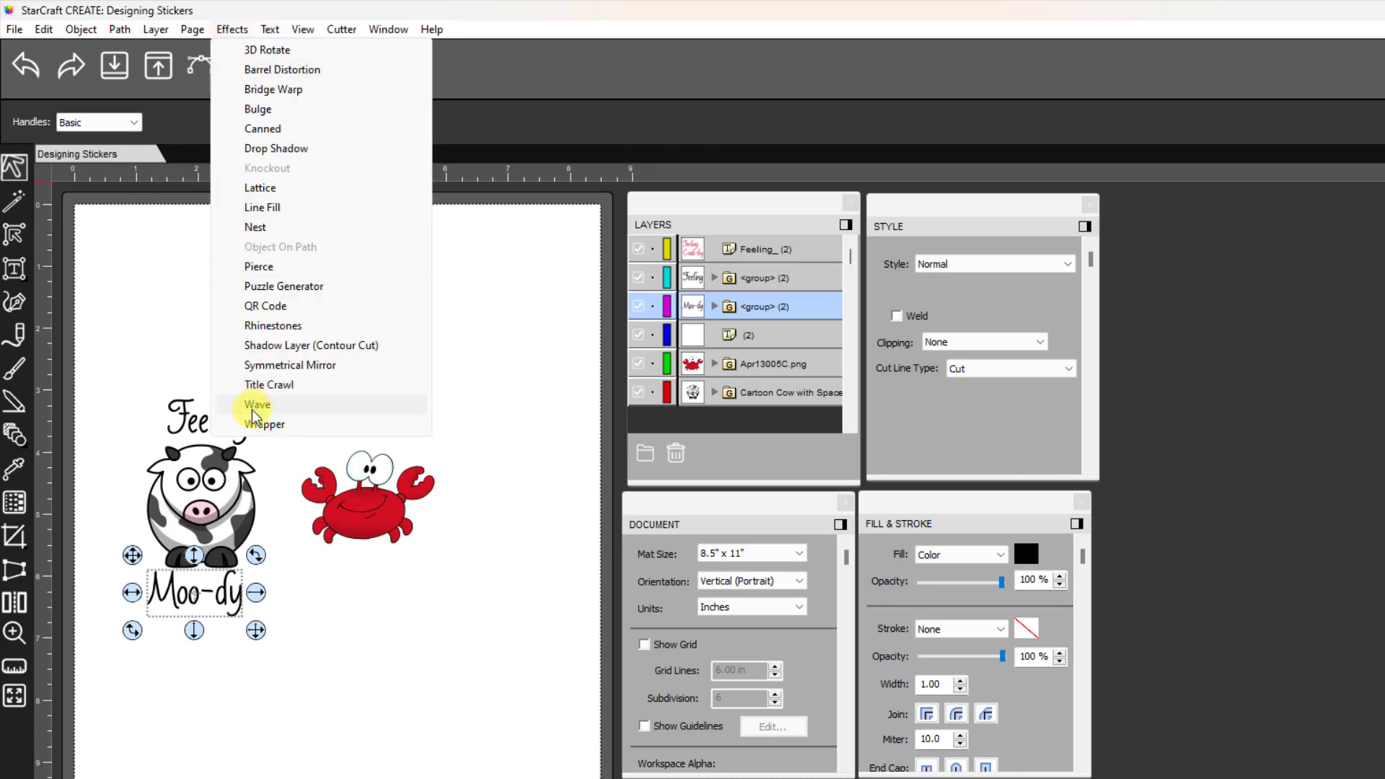
{"action": "left_click", "coordinate": [141, 312]}
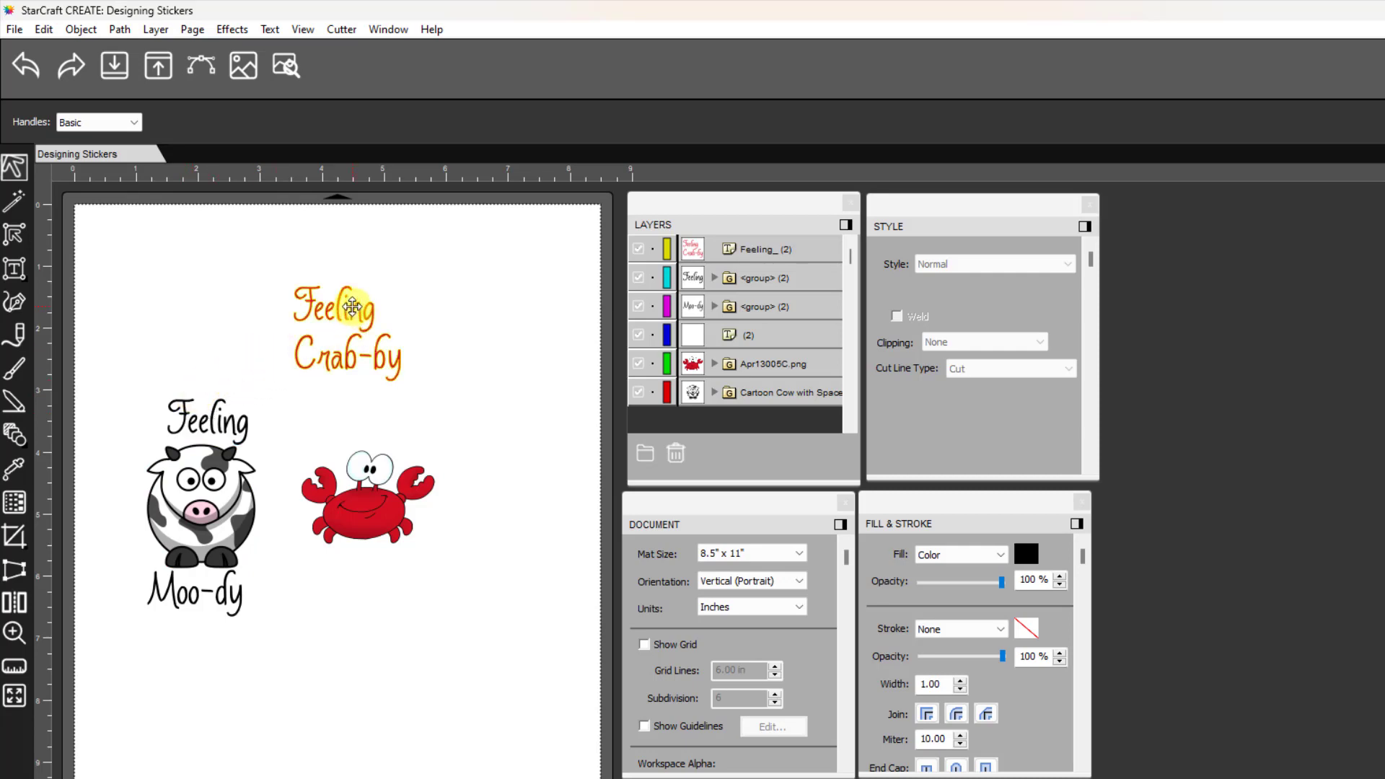
Shift the red "Feeling Crab-by" text down and to the right above the crab, and ungroup it
{"action": "left_click_drag", "start_coordinate": [352, 308], "coordinate": [406, 347]}
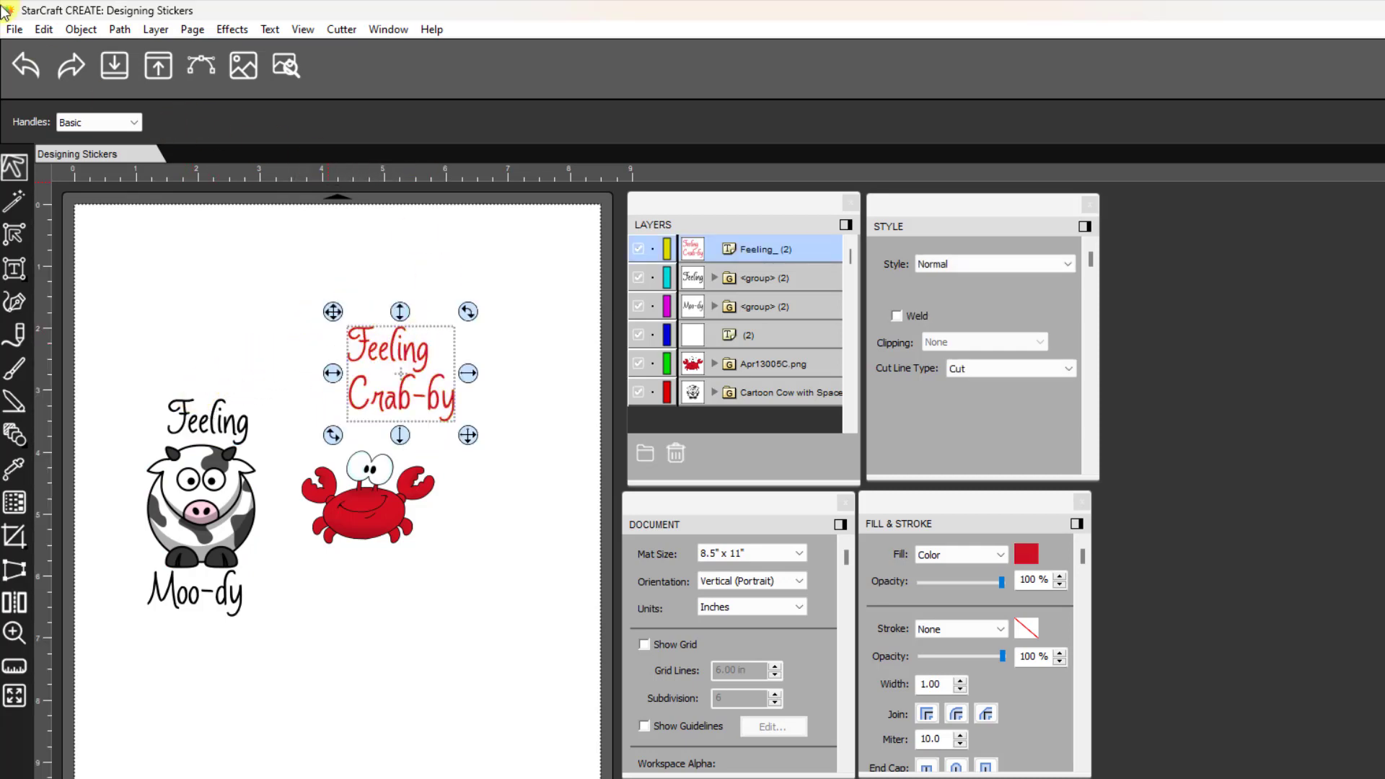
{"action": "left_click", "coordinate": [81, 29]}
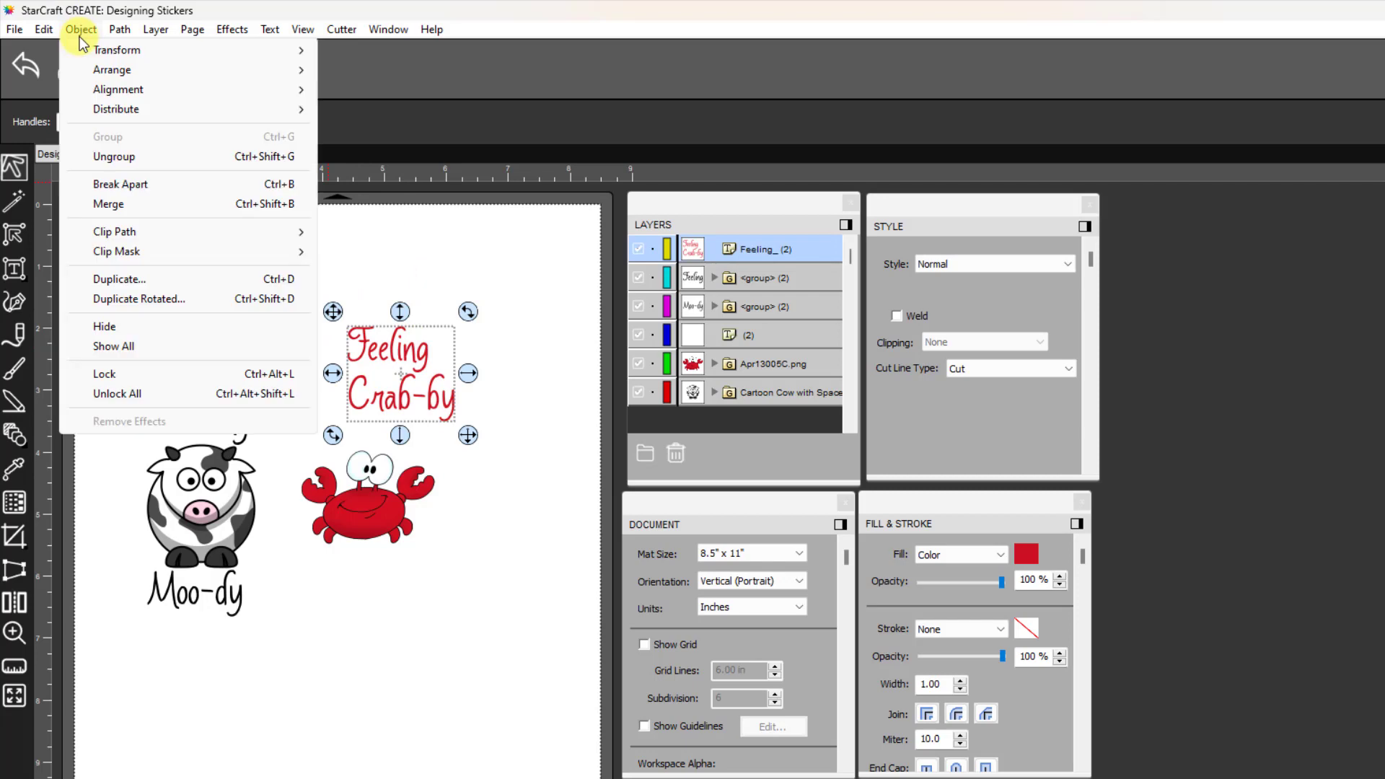
{"action": "left_click", "coordinate": [114, 156]}
{"action": "left_click_drag", "start_coordinate": [315, 310], "coordinate": [446, 371]}
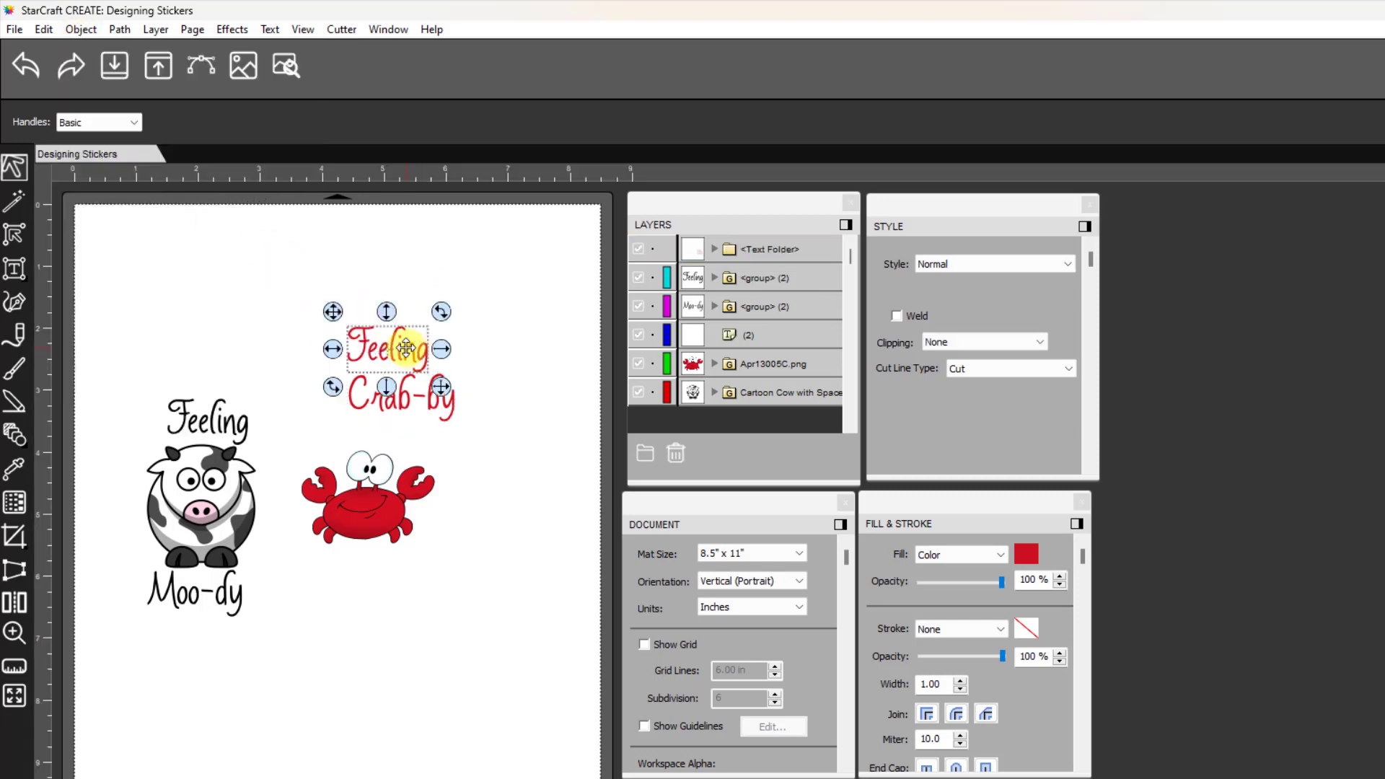
{"action": "left_click_drag", "start_coordinate": [463, 417], "coordinate": [334, 365]}
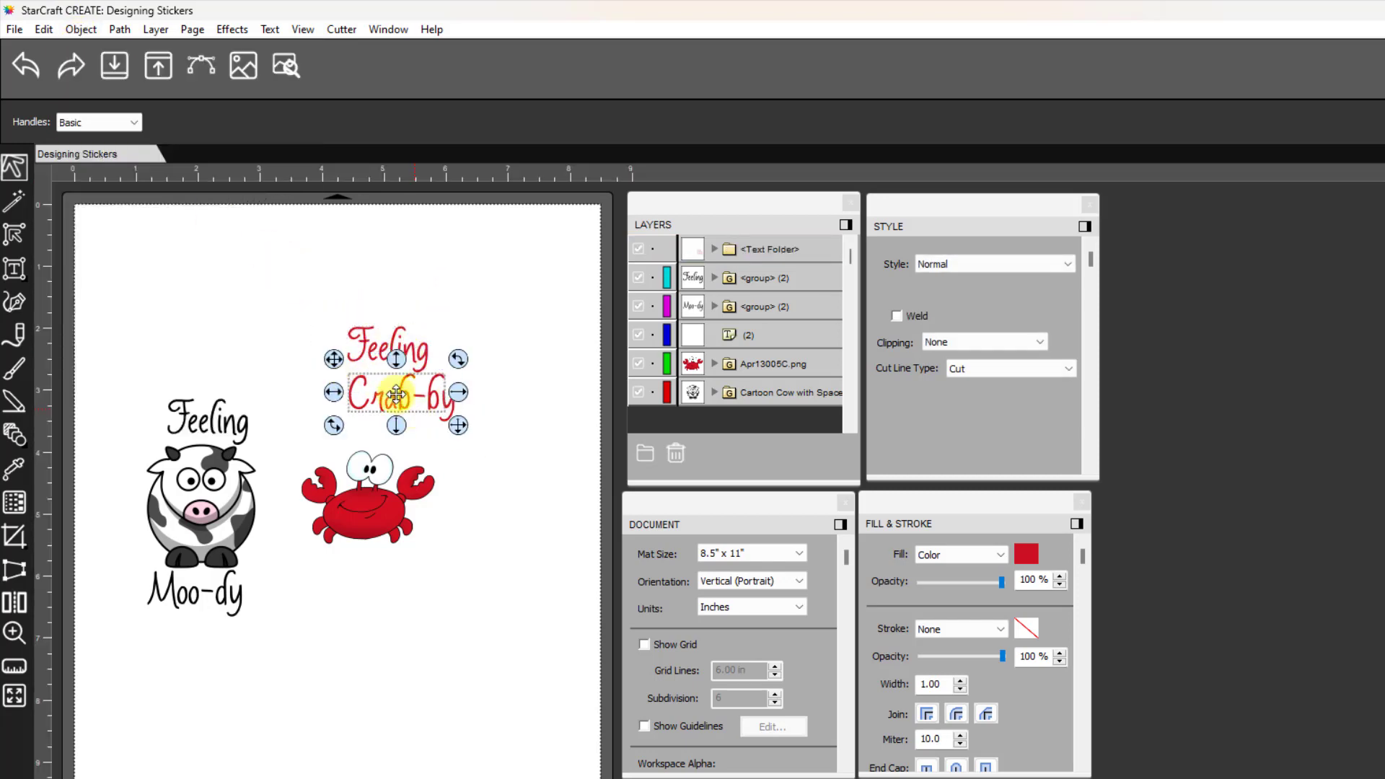
{"action": "left_click_drag", "start_coordinate": [400, 398], "coordinate": [361, 572]}
{"action": "left_click", "coordinate": [318, 317]}
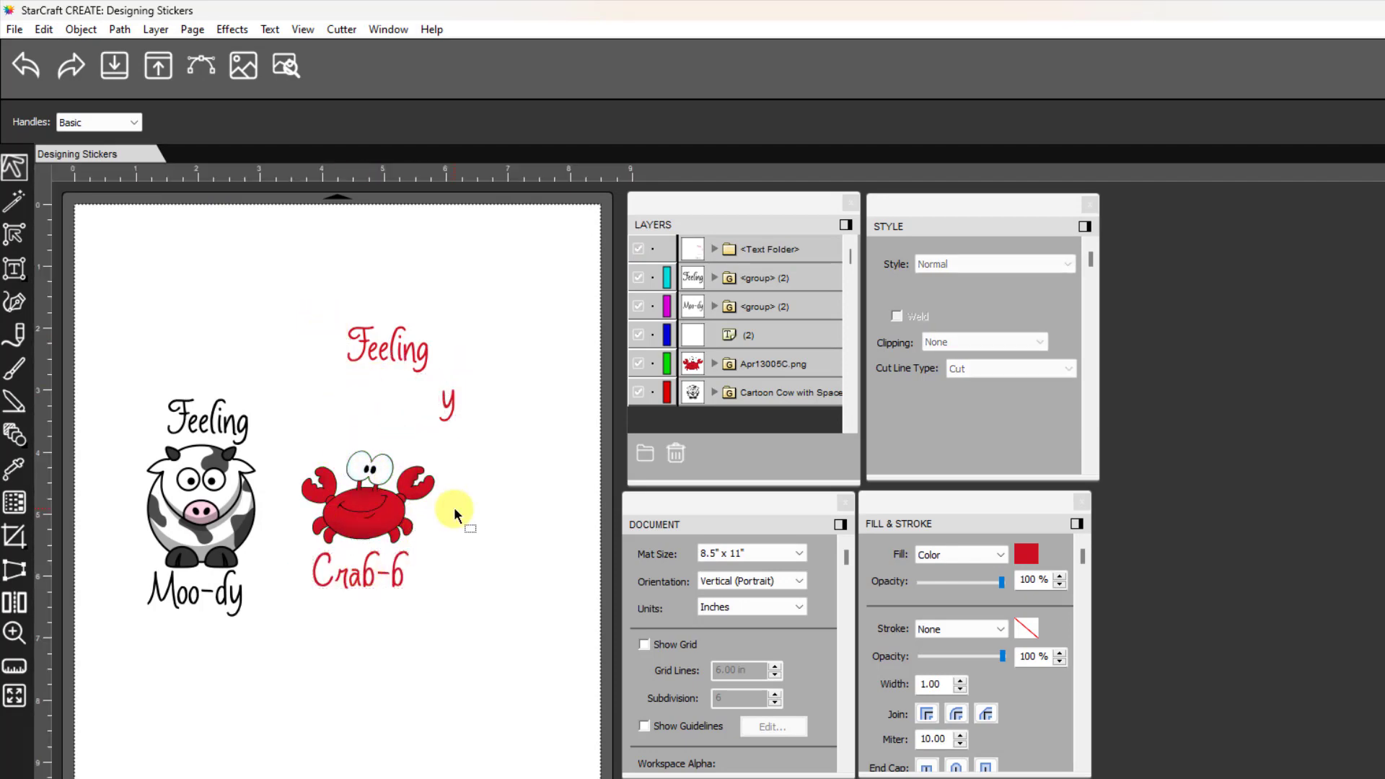
{"action": "key", "text": "ctrl+z"}
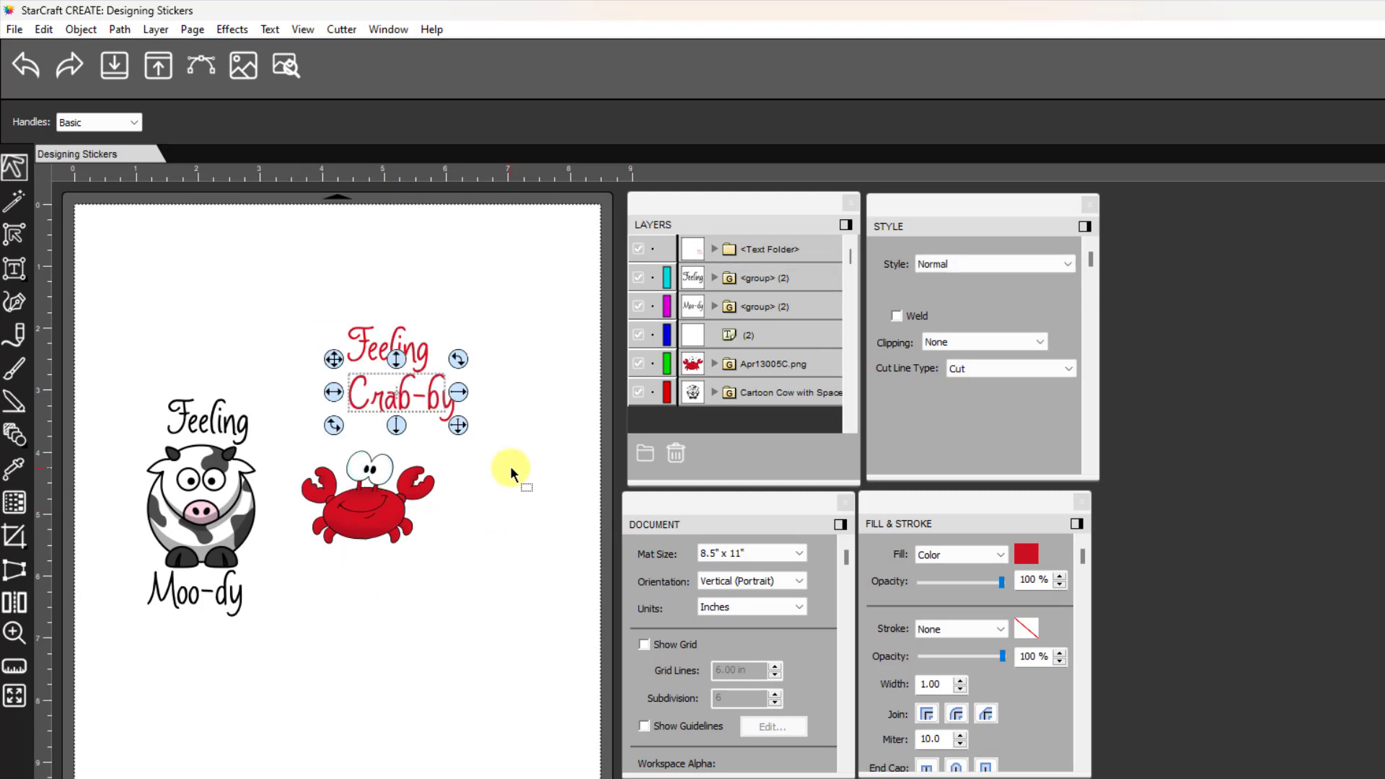
Group all the letters of the red "Crab-by" and place the word directly below the crab
{"action": "left_click_drag", "start_coordinate": [518, 469], "coordinate": [319, 365]}
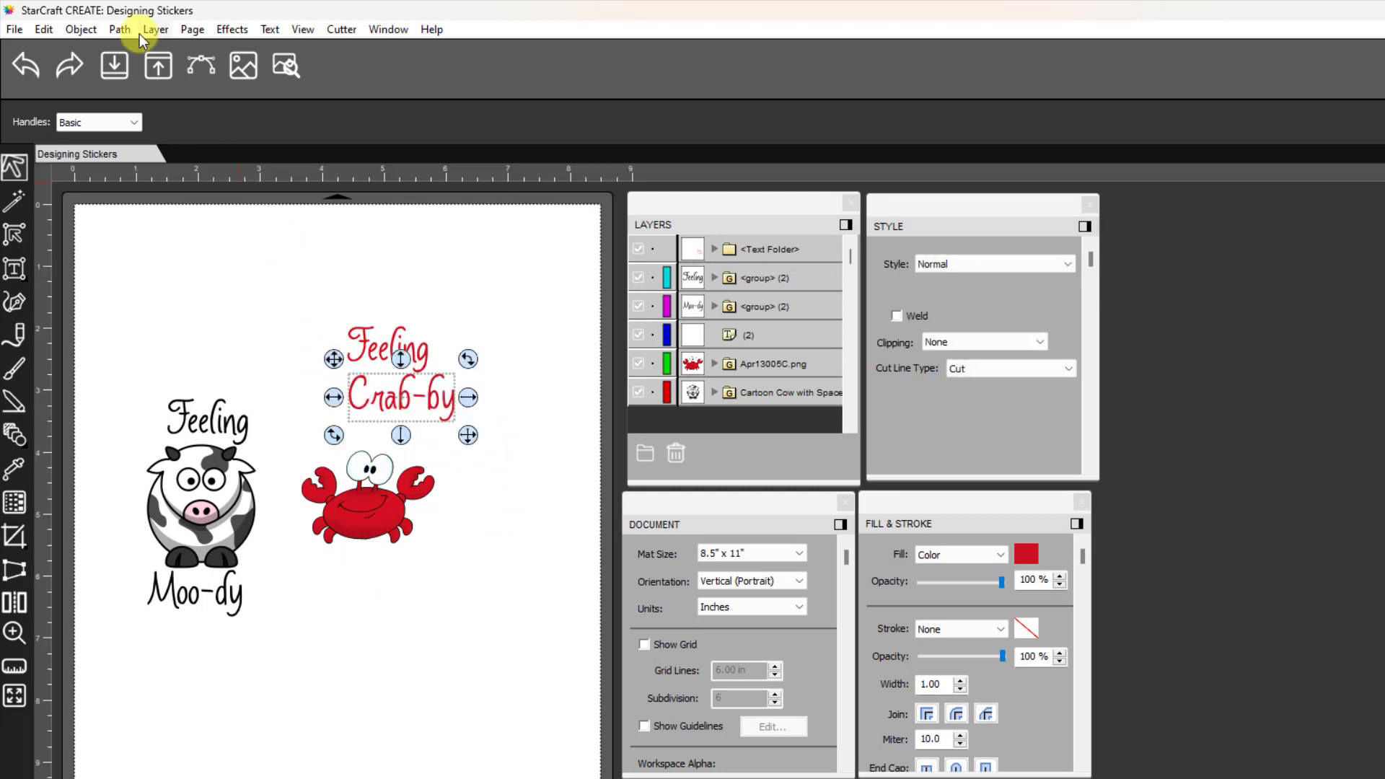
{"action": "left_click", "coordinate": [85, 31]}
{"action": "left_click", "coordinate": [109, 136]}
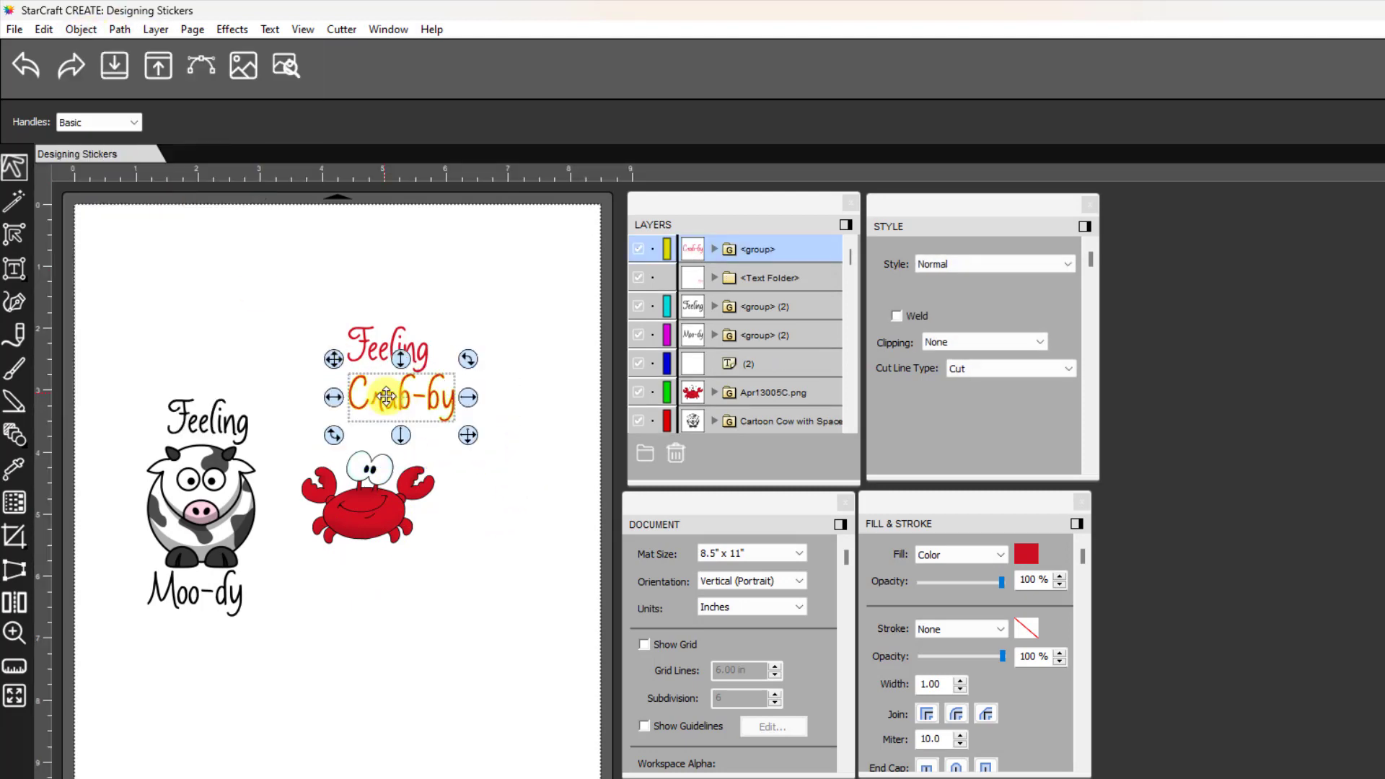
{"action": "left_click_drag", "start_coordinate": [433, 411], "coordinate": [392, 582]}
Select all the letters of the red "Feeling" and place the word directly above the crab
{"action": "left_click_drag", "start_coordinate": [298, 289], "coordinate": [464, 396]}
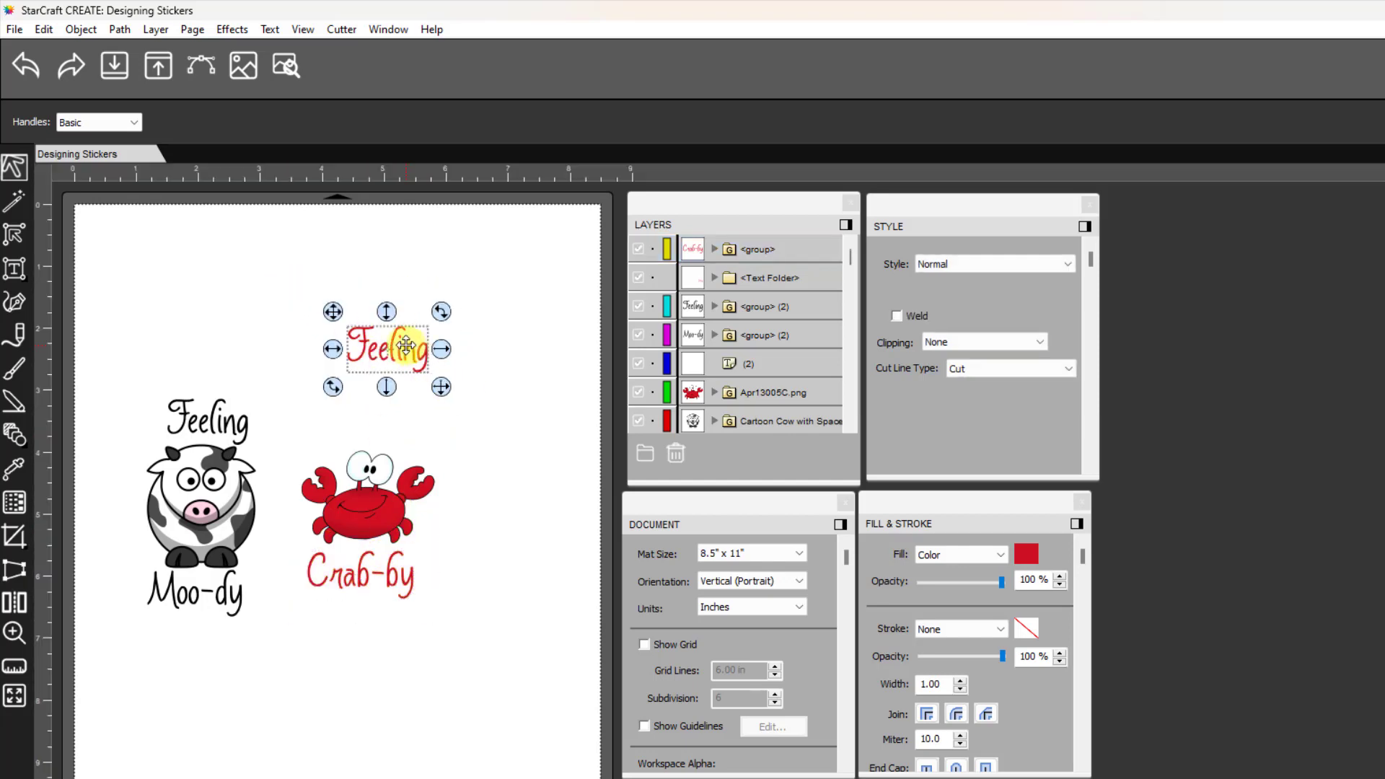
{"action": "left_click_drag", "start_coordinate": [405, 345], "coordinate": [394, 430]}
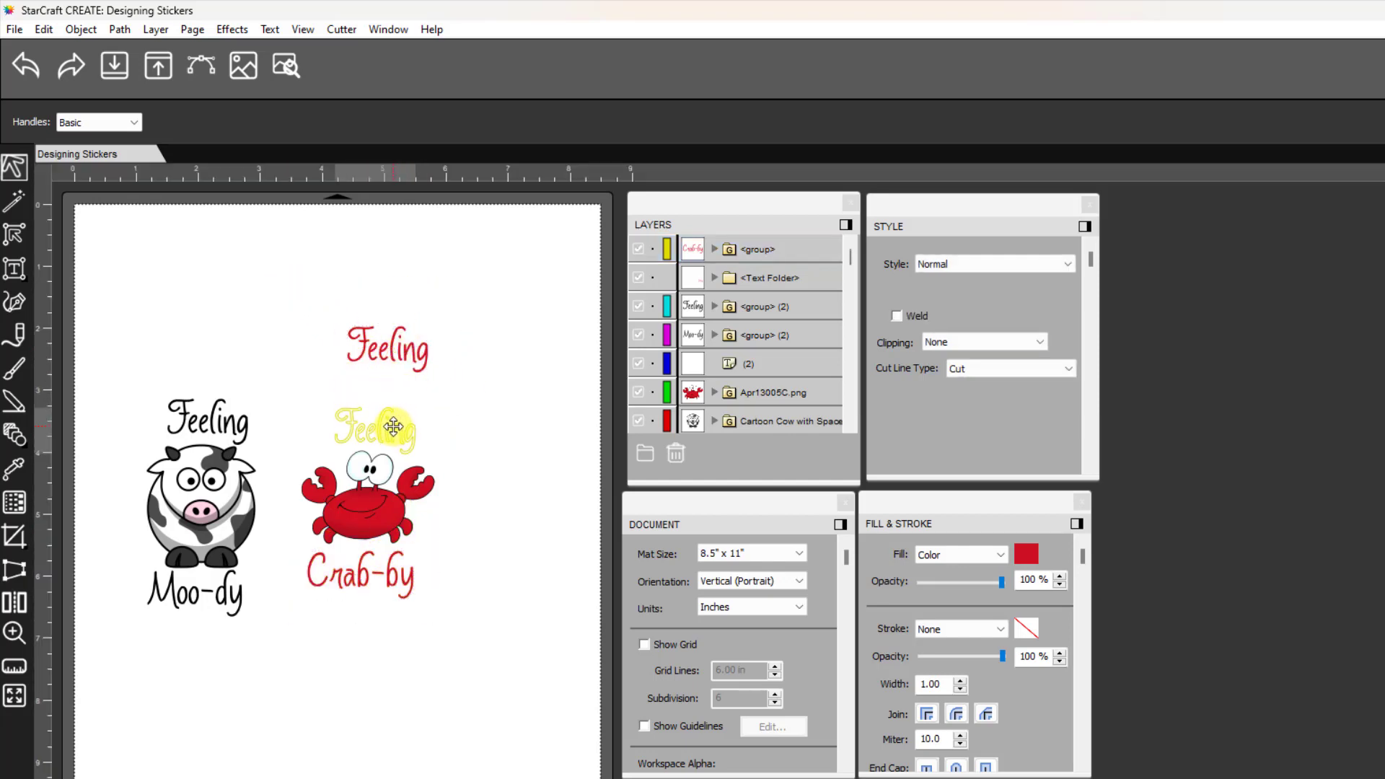
{"action": "left_click", "coordinate": [542, 566]}
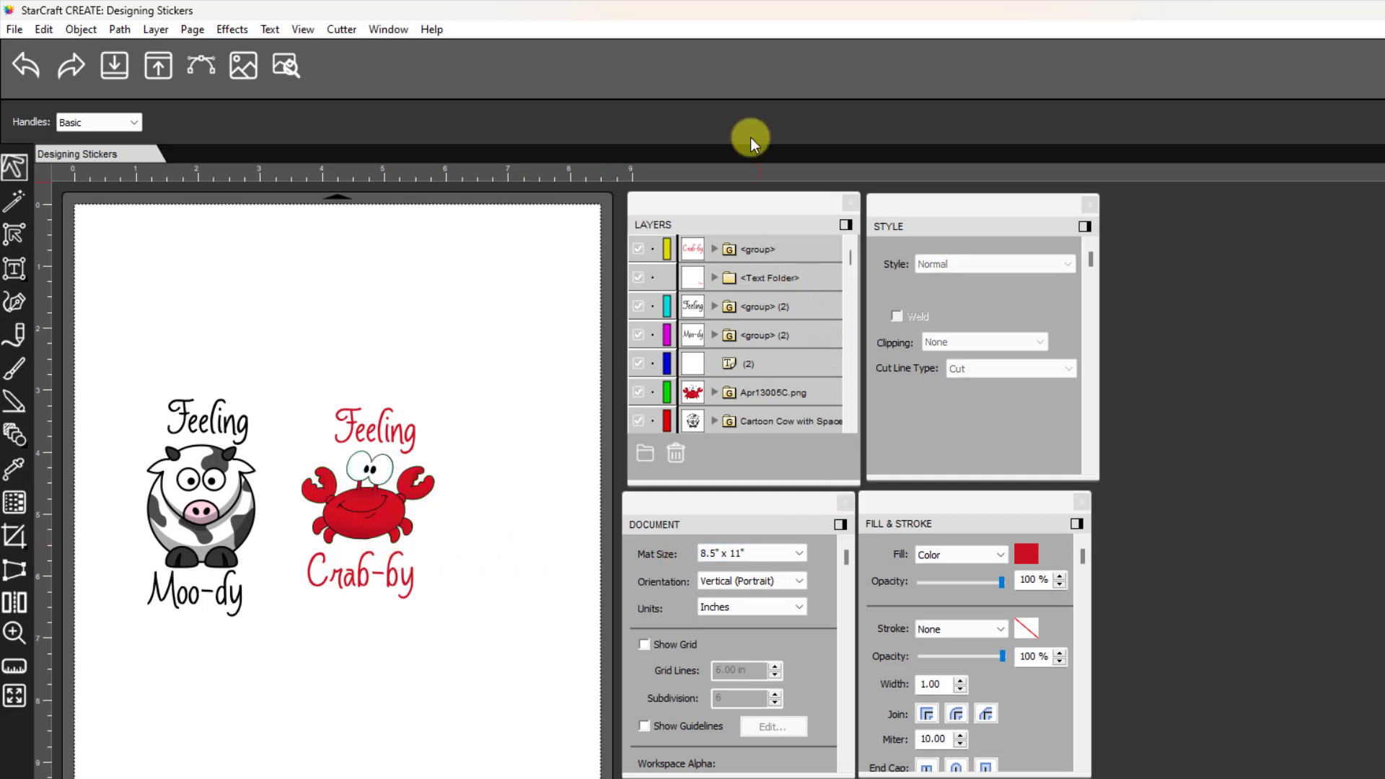
Examine the letter layers in the red "Crab-by" group and the Cut and Print layers inside Apr13005C.png
{"action": "left_click", "coordinate": [713, 249]}
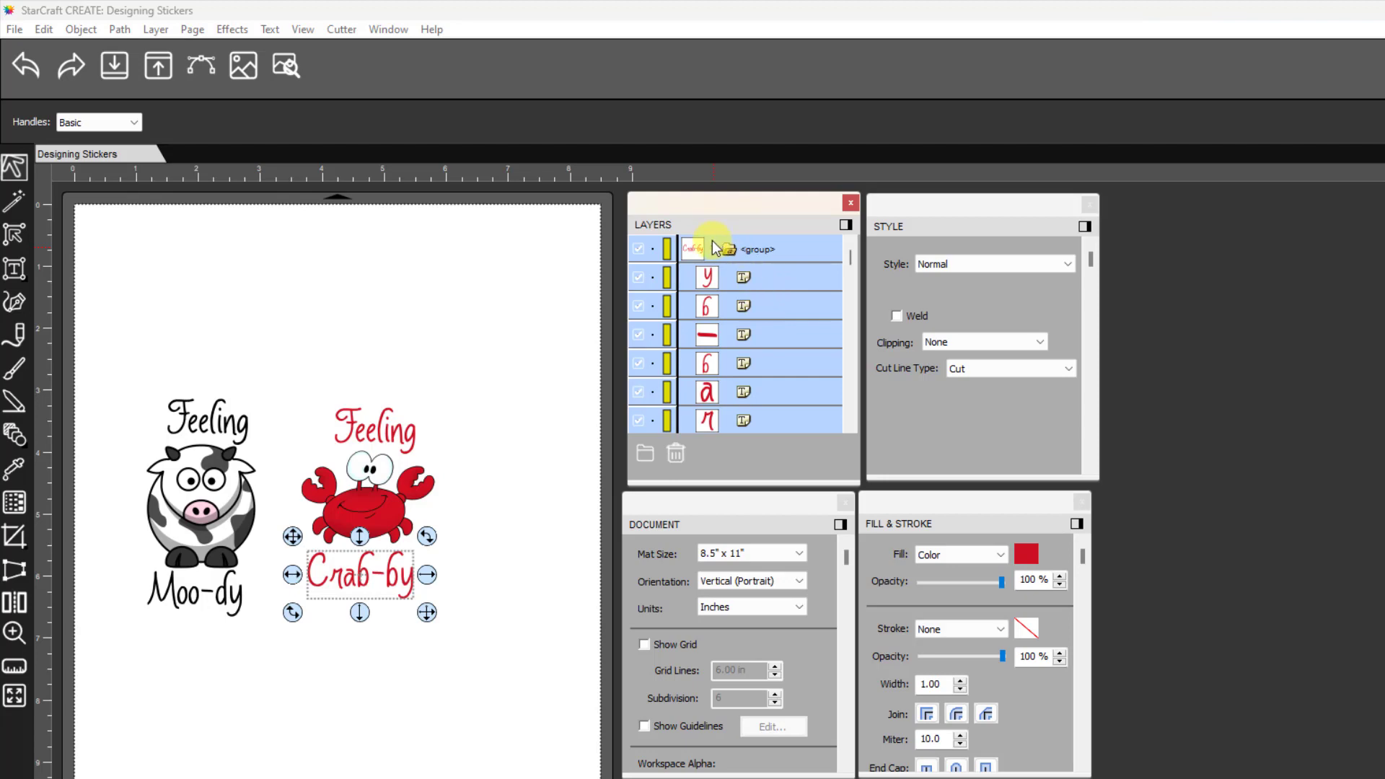
{"action": "left_click", "coordinate": [714, 247]}
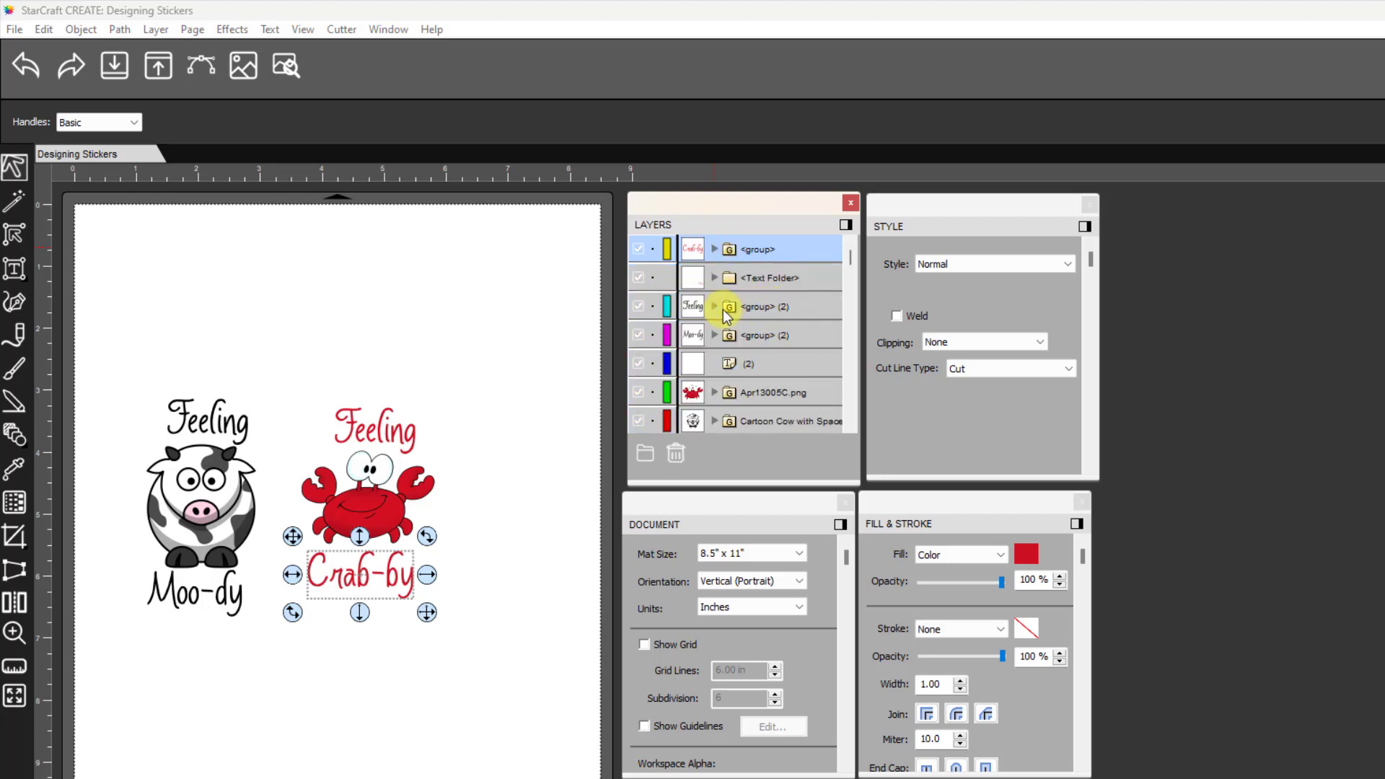
{"action": "left_click", "coordinate": [713, 395]}
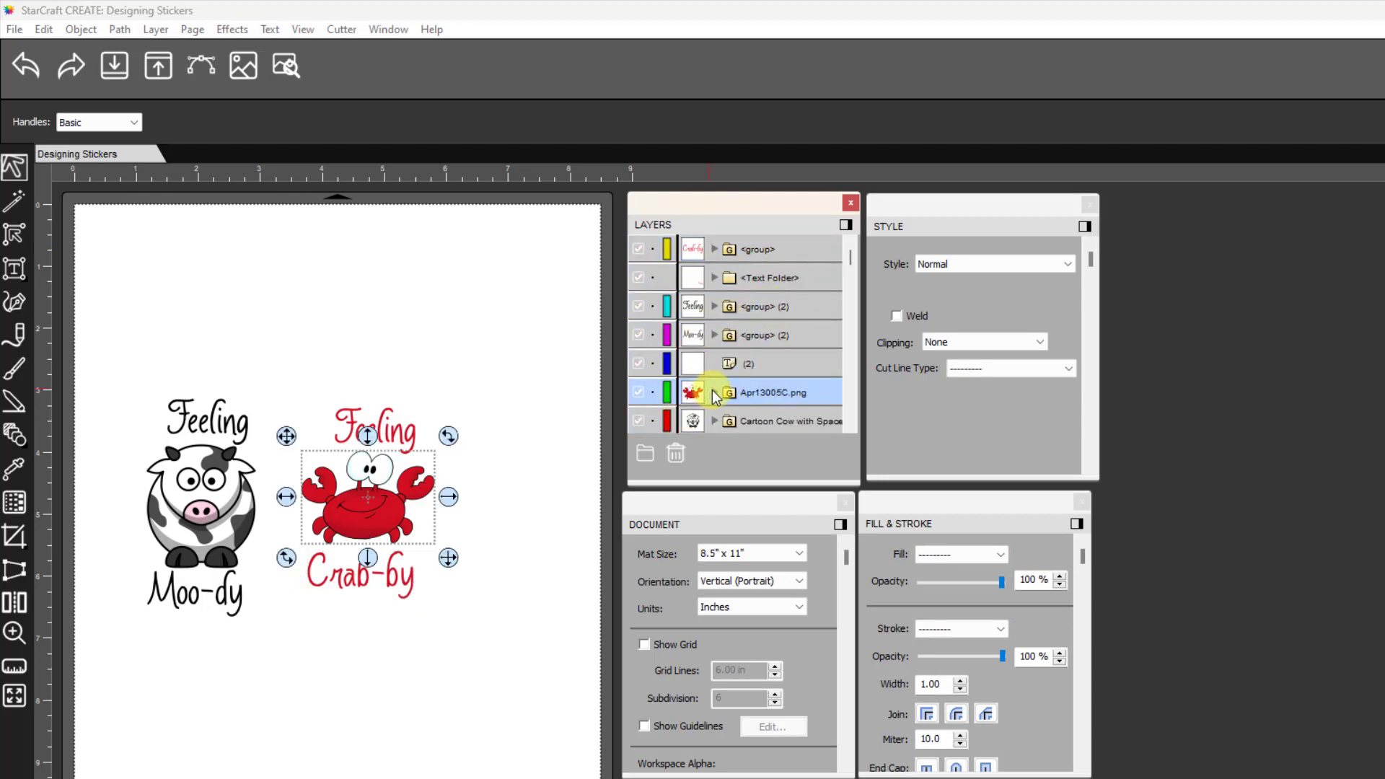
{"action": "left_click", "coordinate": [714, 393]}
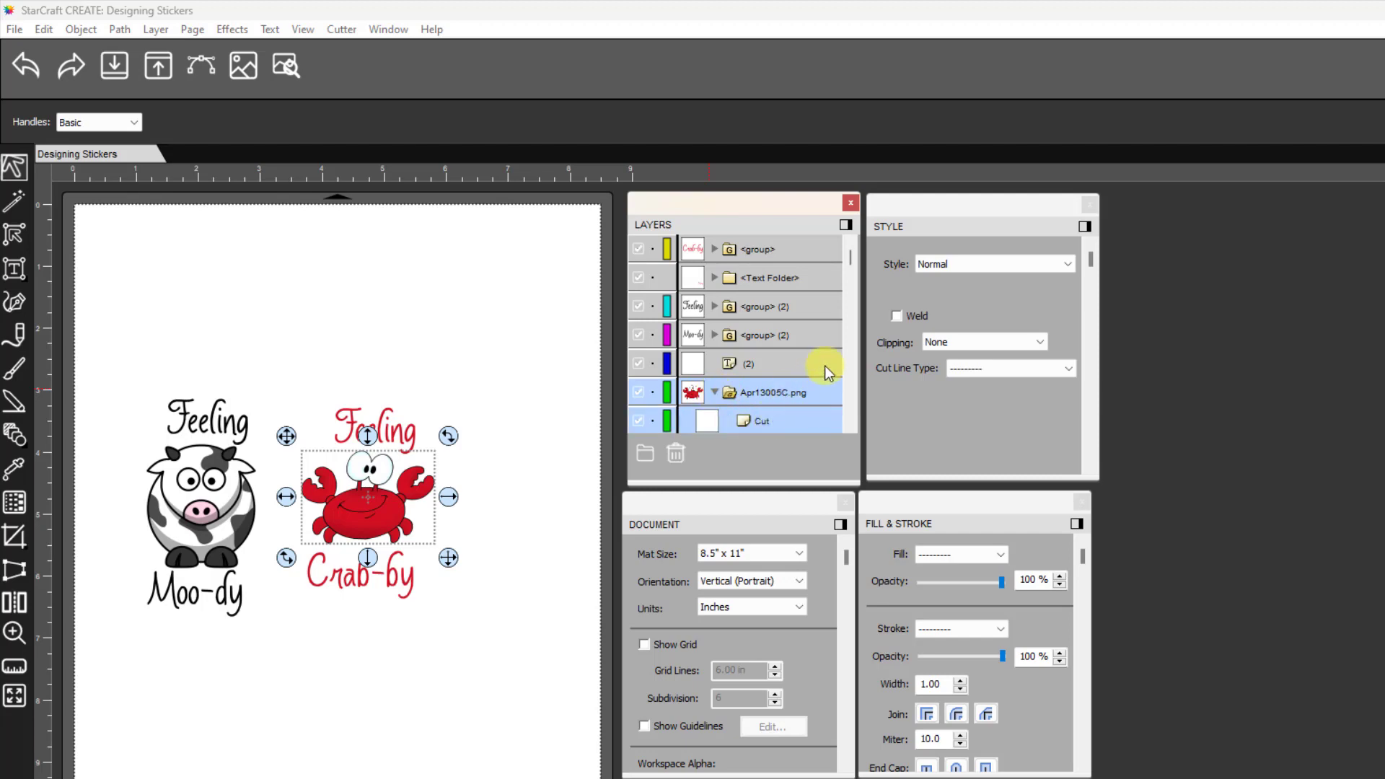
{"action": "left_click_drag", "start_coordinate": [850, 259], "coordinate": [850, 323]}
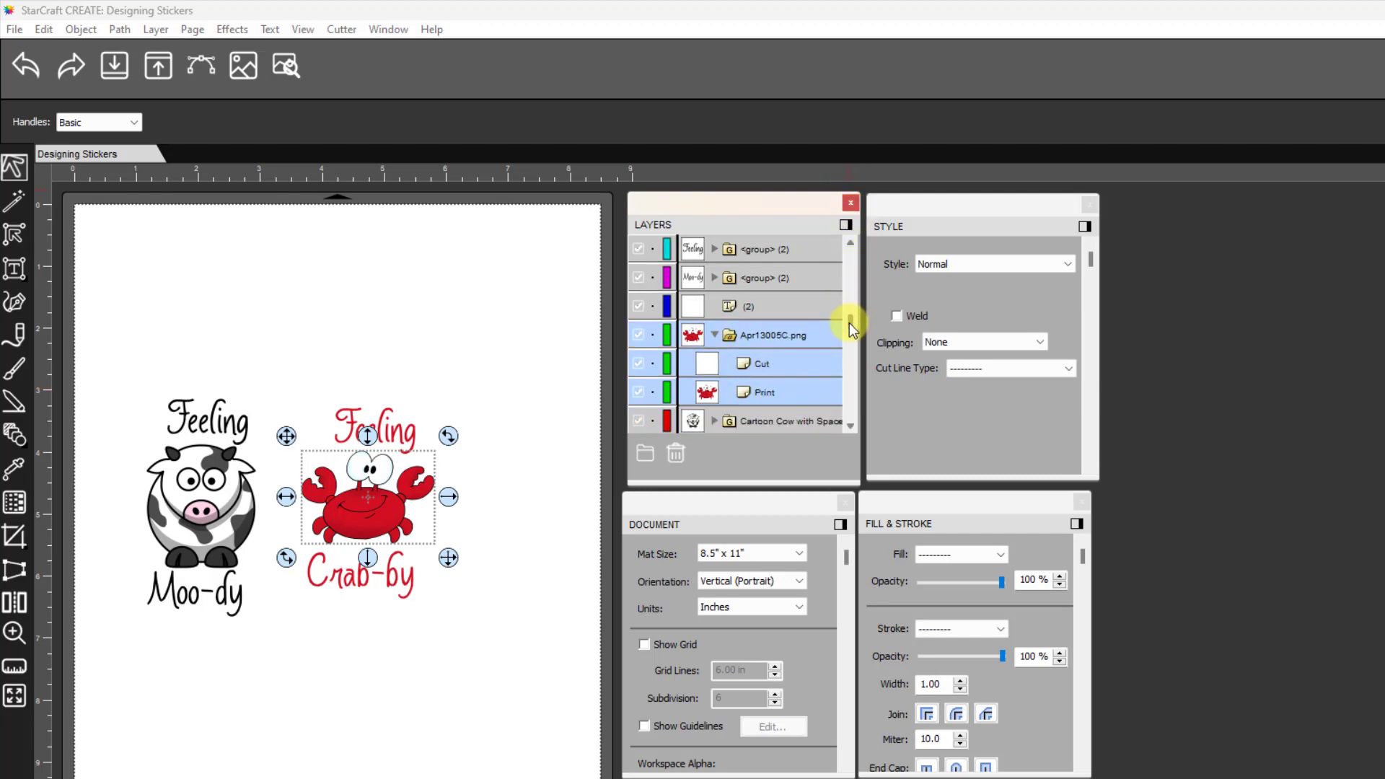
{"action": "left_click", "coordinate": [761, 397]}
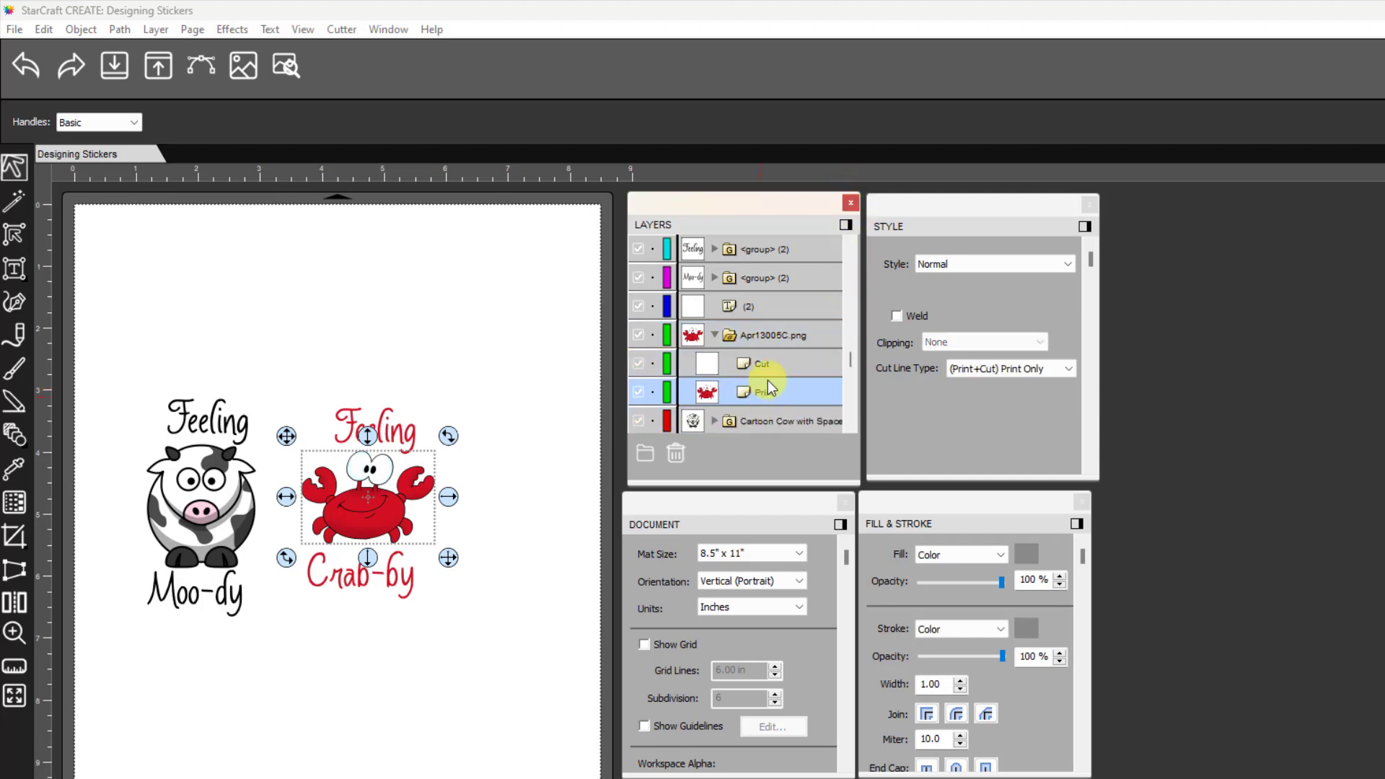
{"action": "left_click", "coordinate": [772, 366]}
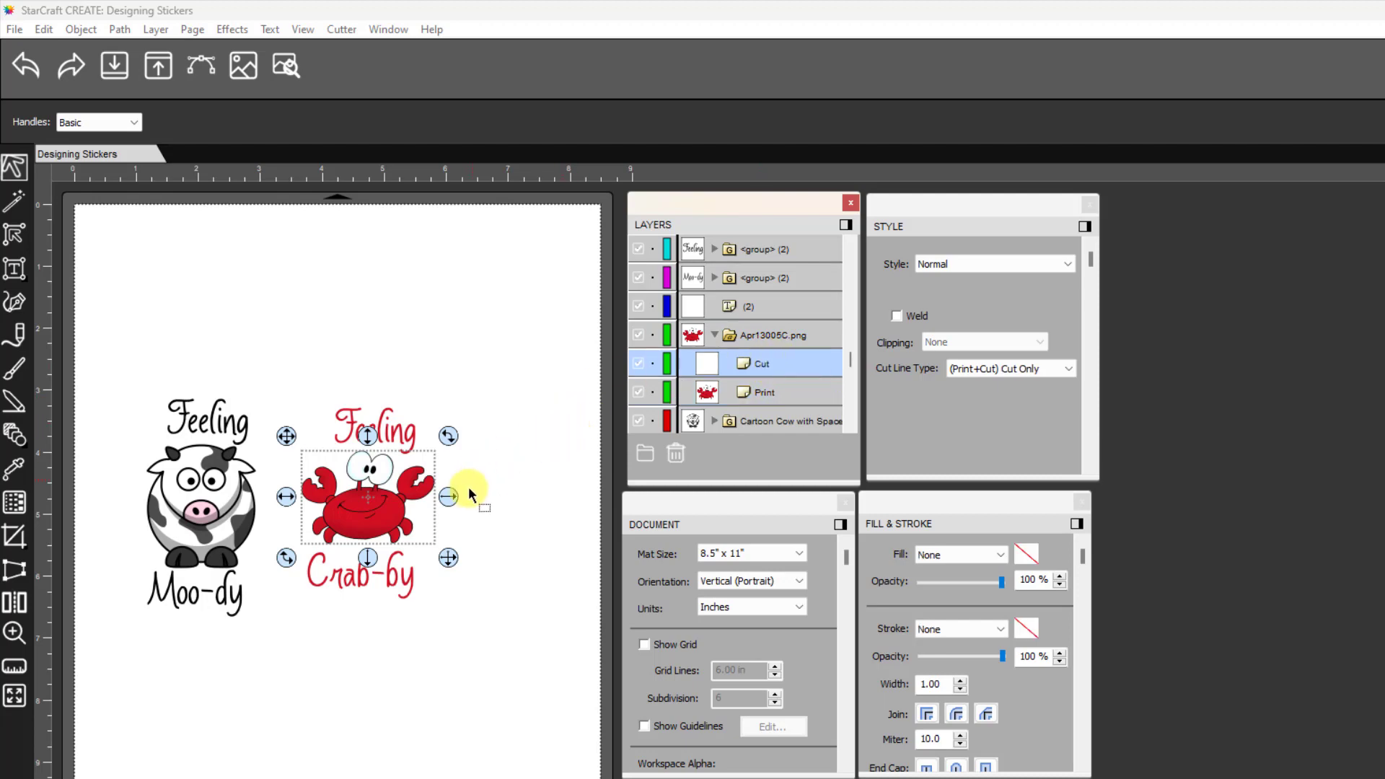
{"action": "left_click", "coordinate": [419, 479]}
{"action": "left_click", "coordinate": [484, 531]}
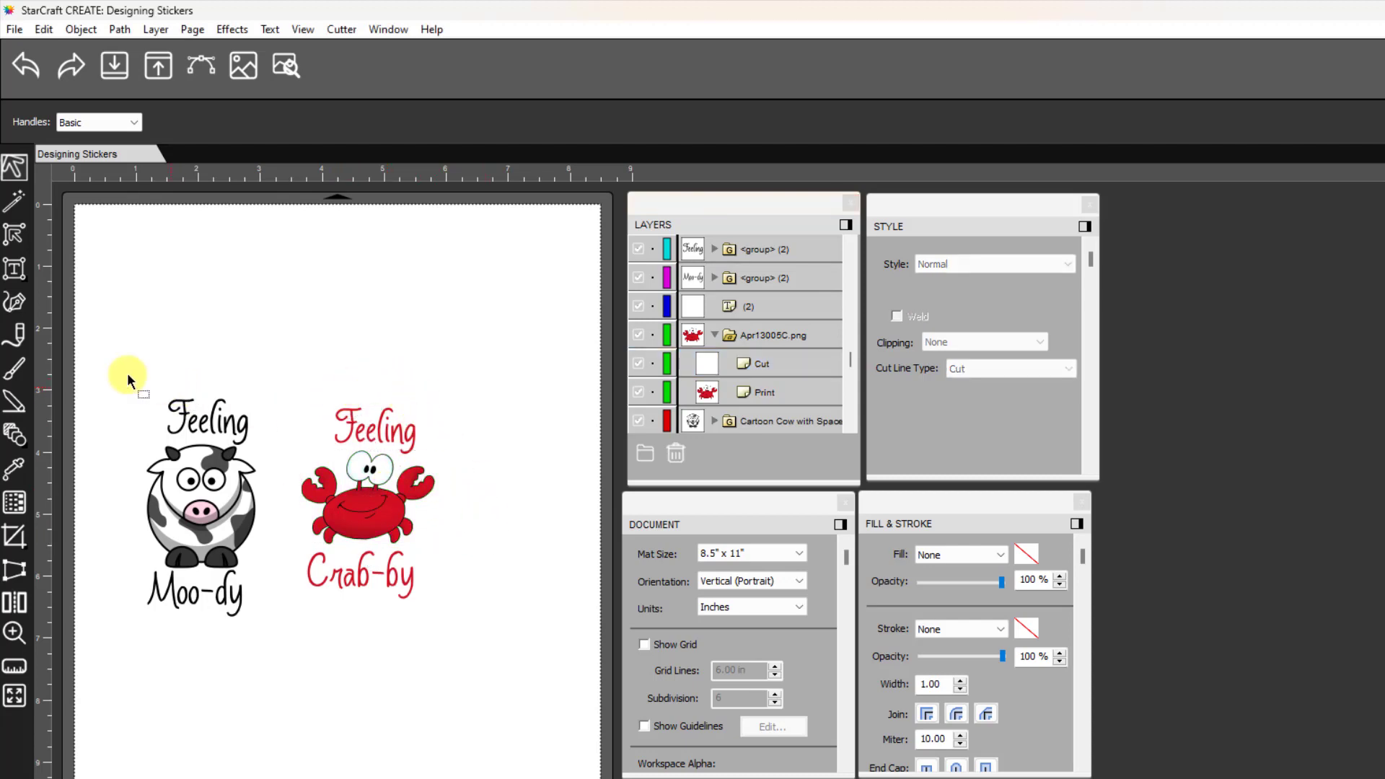
Move the crab and its red words farther right of the cow, and group the cow with its "Feeling" and "Moo-dy" words
{"action": "left_click_drag", "start_coordinate": [265, 383], "coordinate": [448, 639]}
{"action": "key", "text": "ctrl+g"}
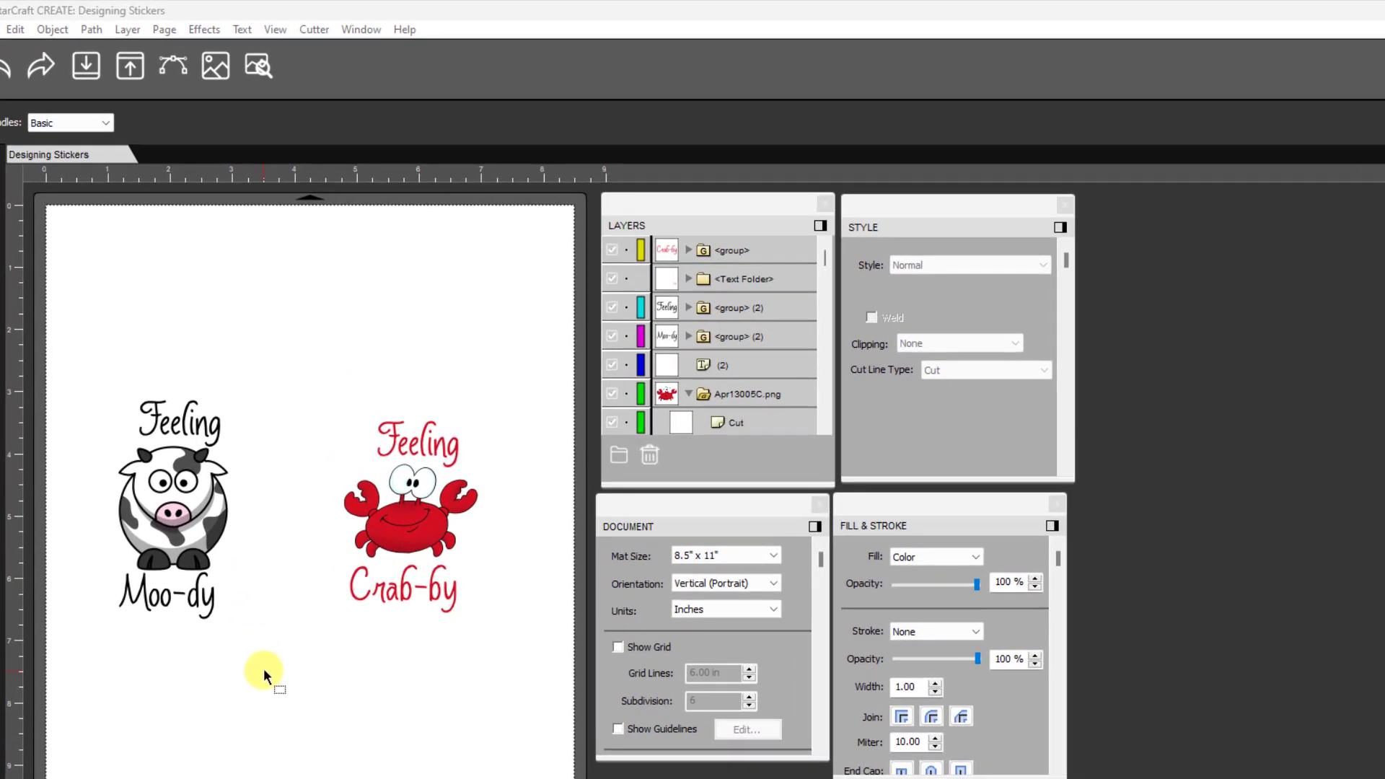
{"action": "left_click_drag", "start_coordinate": [97, 383], "coordinate": [280, 639]}
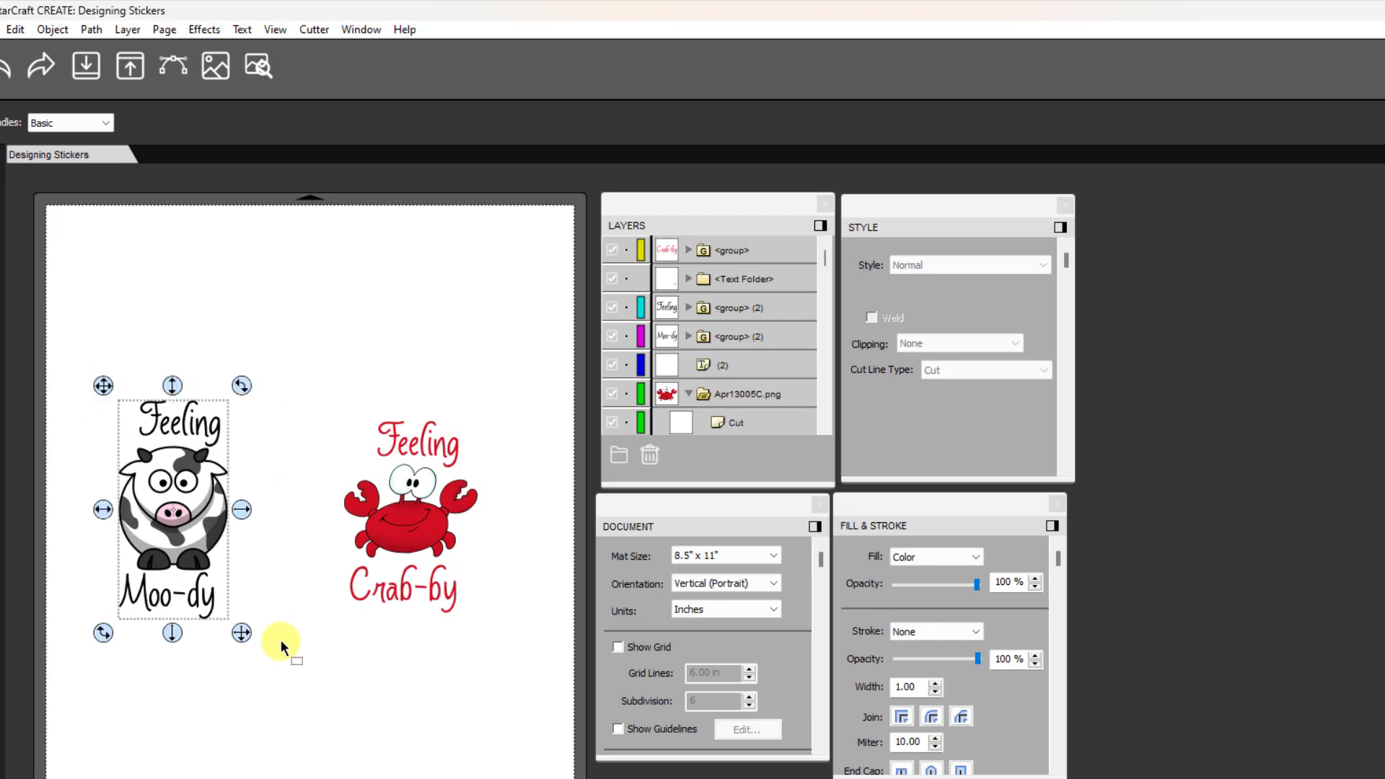
{"action": "left_click", "coordinate": [49, 30]}
{"action": "left_click", "coordinate": [75, 136]}
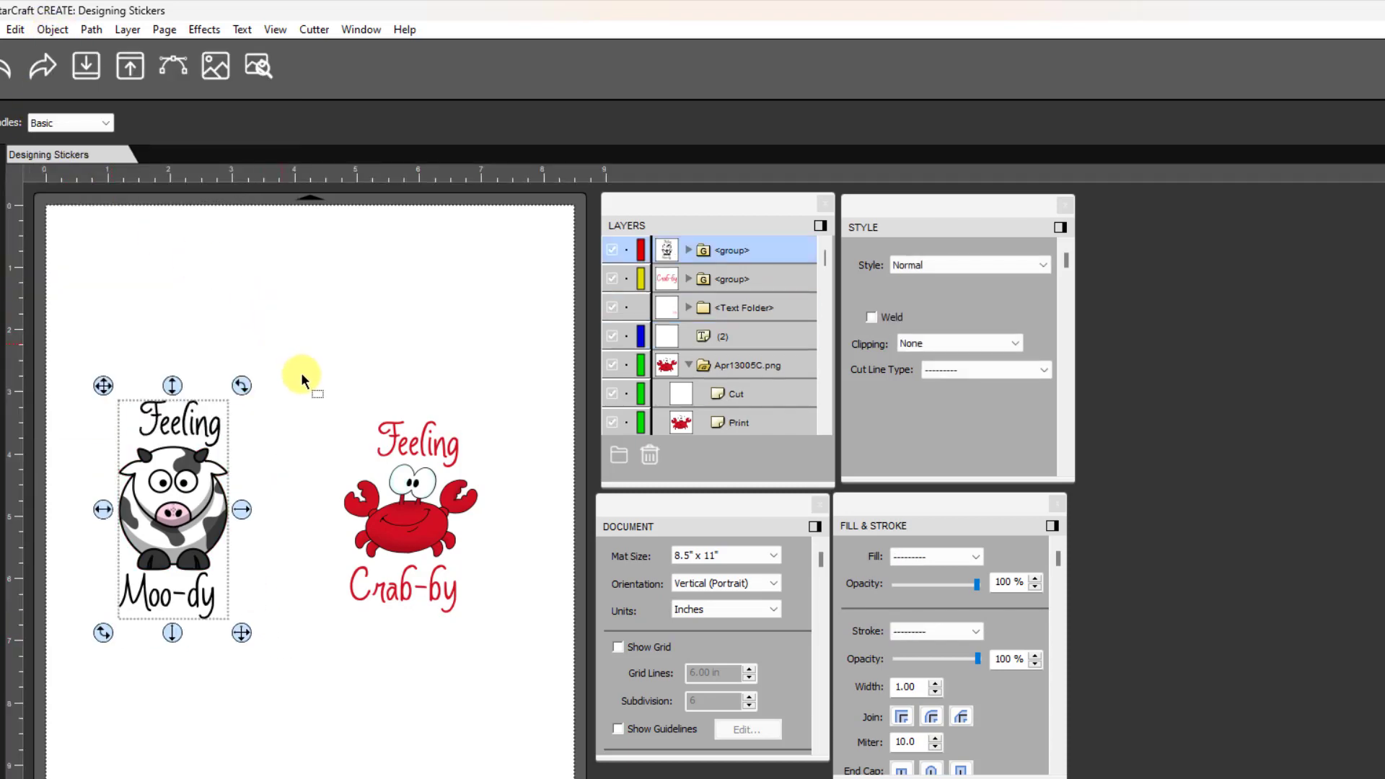
Group the crab with its red "Feeling" and "Crab-by" words
{"action": "left_click_drag", "start_coordinate": [329, 409], "coordinate": [505, 647]}
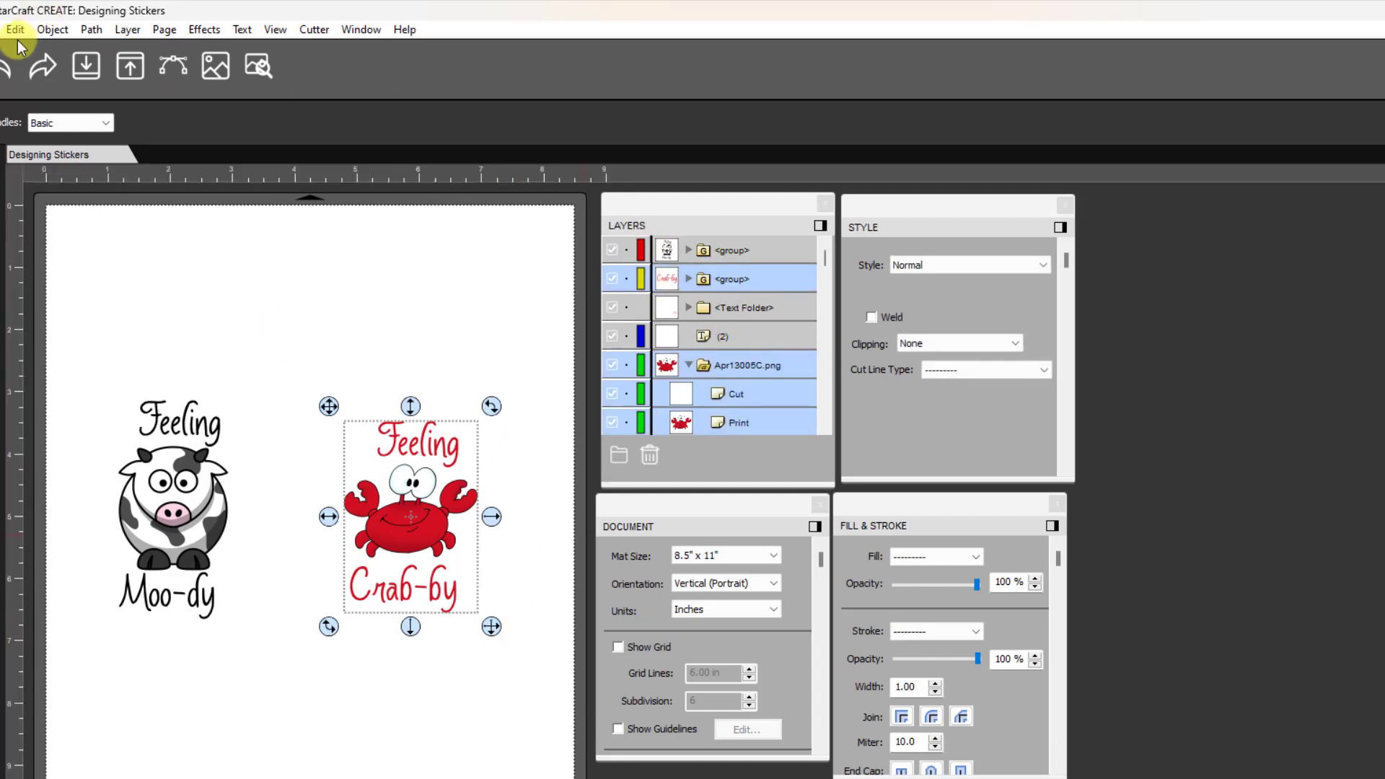
{"action": "left_click", "coordinate": [48, 31]}
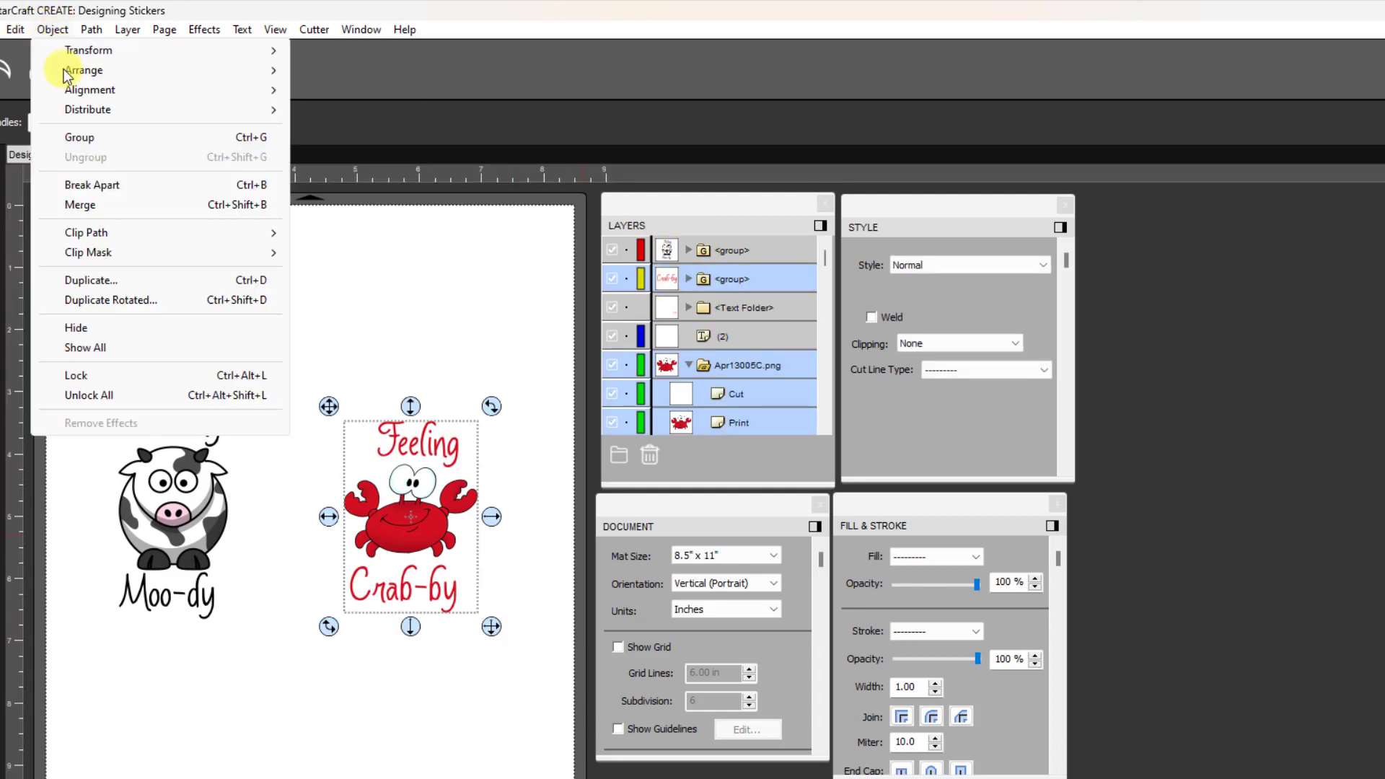
{"action": "left_click", "coordinate": [80, 137]}
{"action": "left_click", "coordinate": [454, 249]}
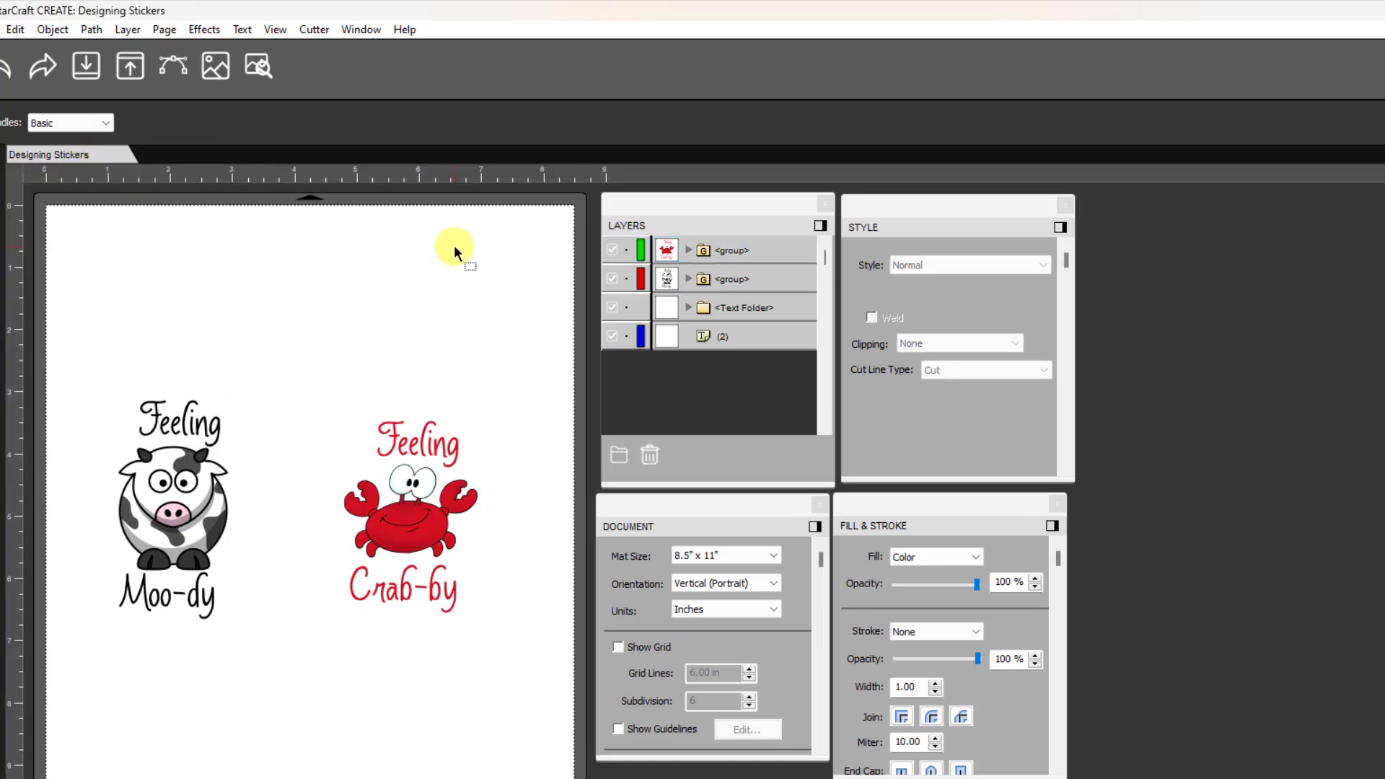
Delete the two empty leftover text layers, "(2)" and "<Text Folder>", keeping only the cow and crab groups
{"action": "left_click", "coordinate": [740, 280]}
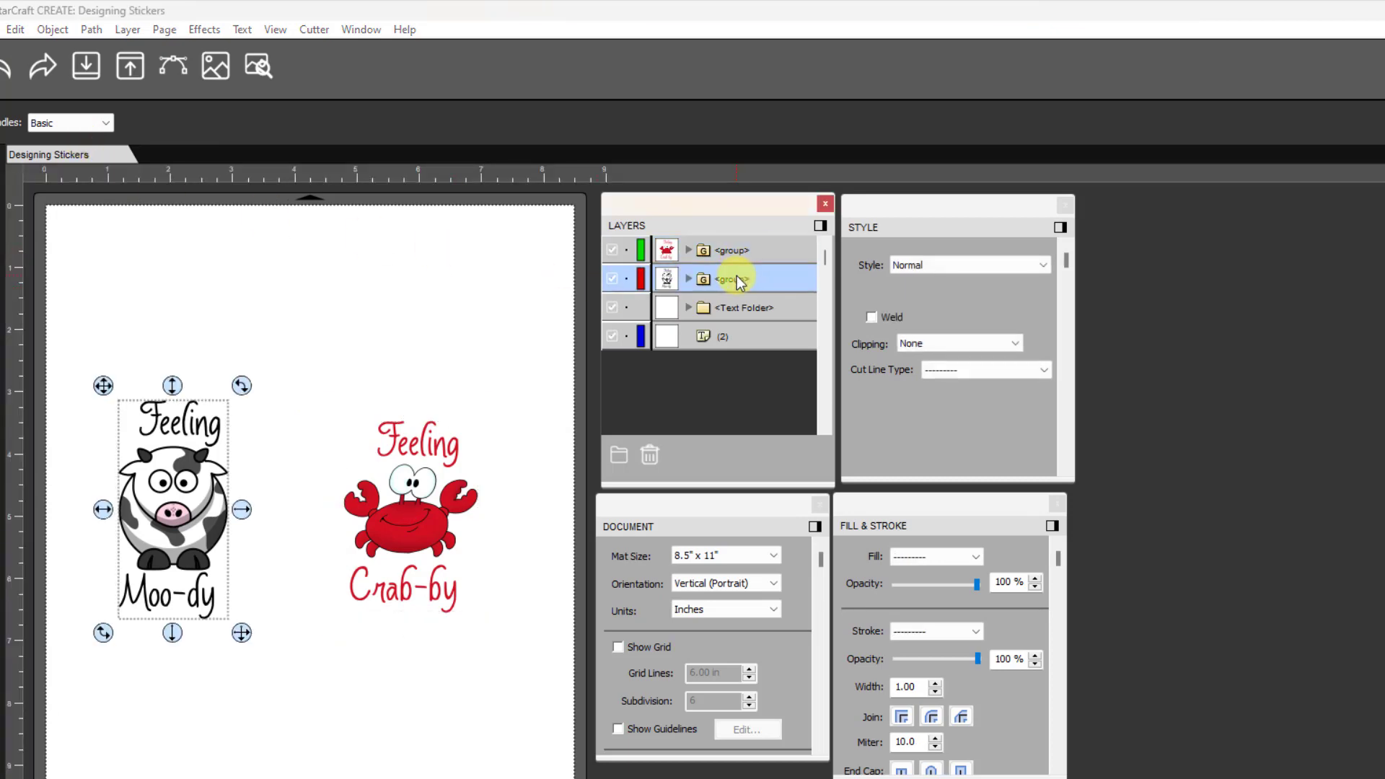
{"action": "left_click", "coordinate": [733, 308]}
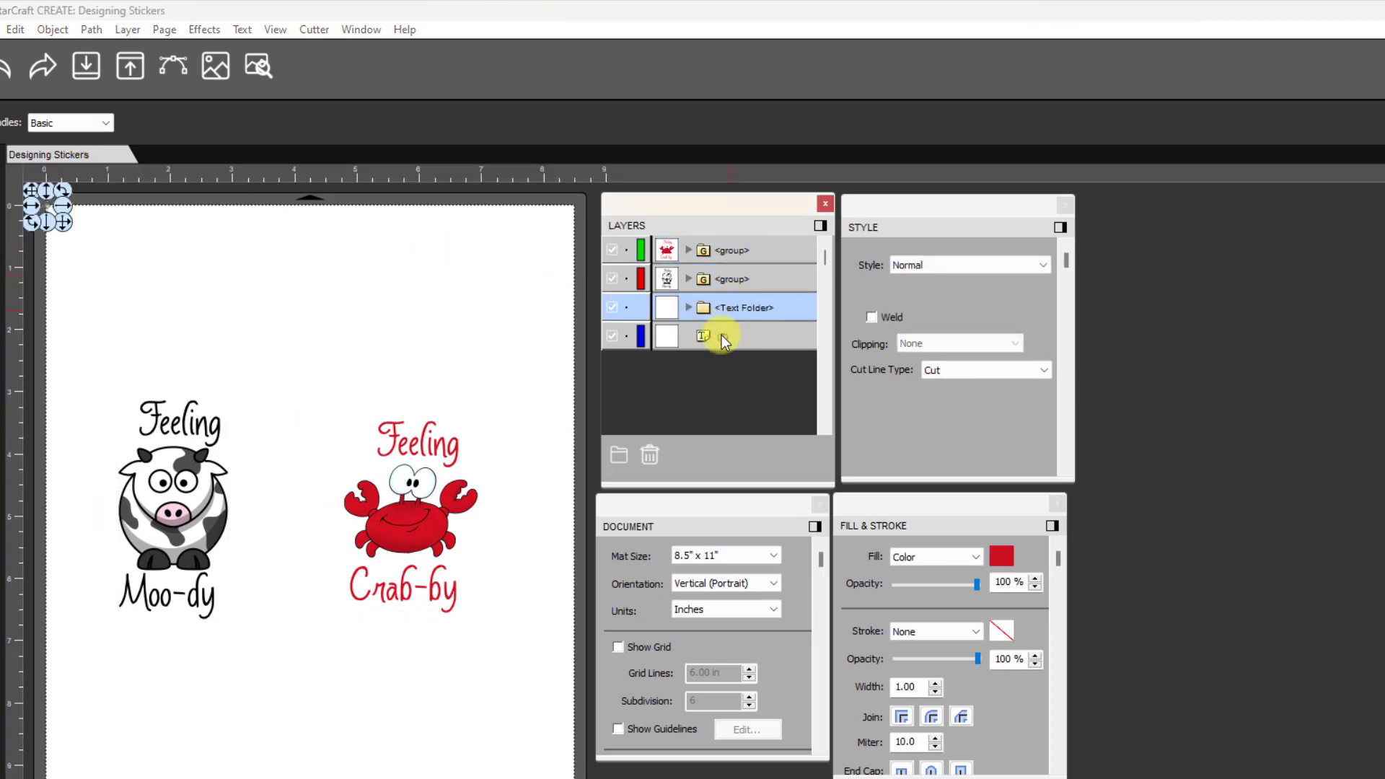
{"action": "left_click", "coordinate": [722, 335]}
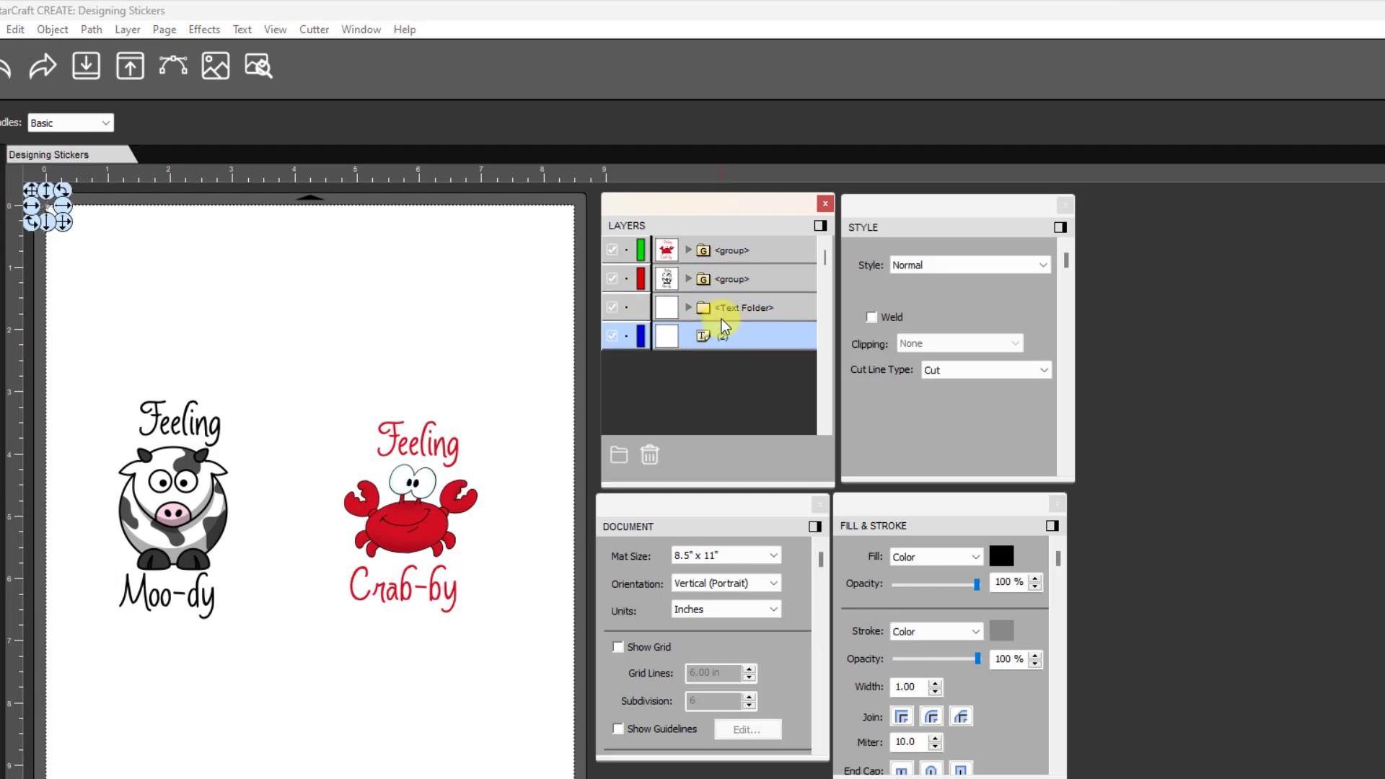
{"action": "left_click", "coordinate": [720, 310]}
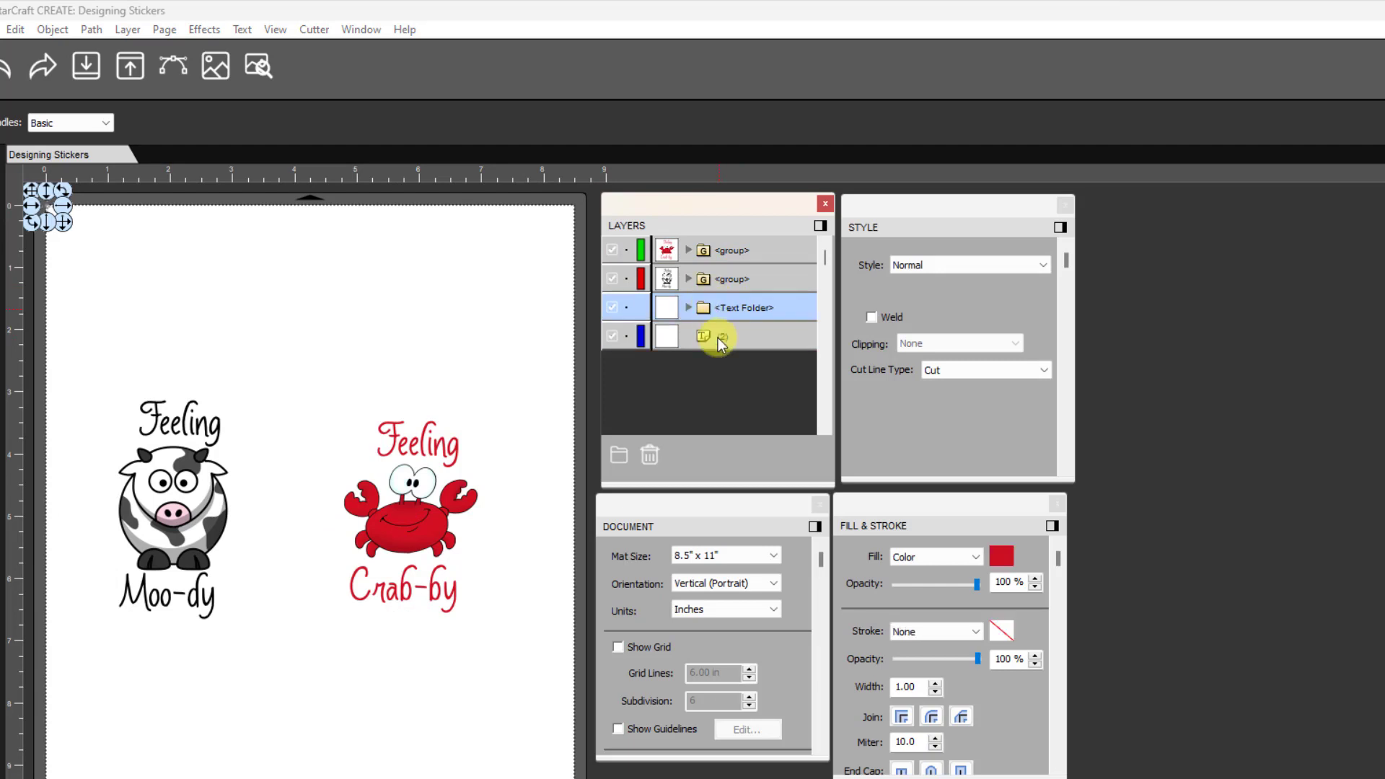
{"action": "left_click", "coordinate": [730, 338]}
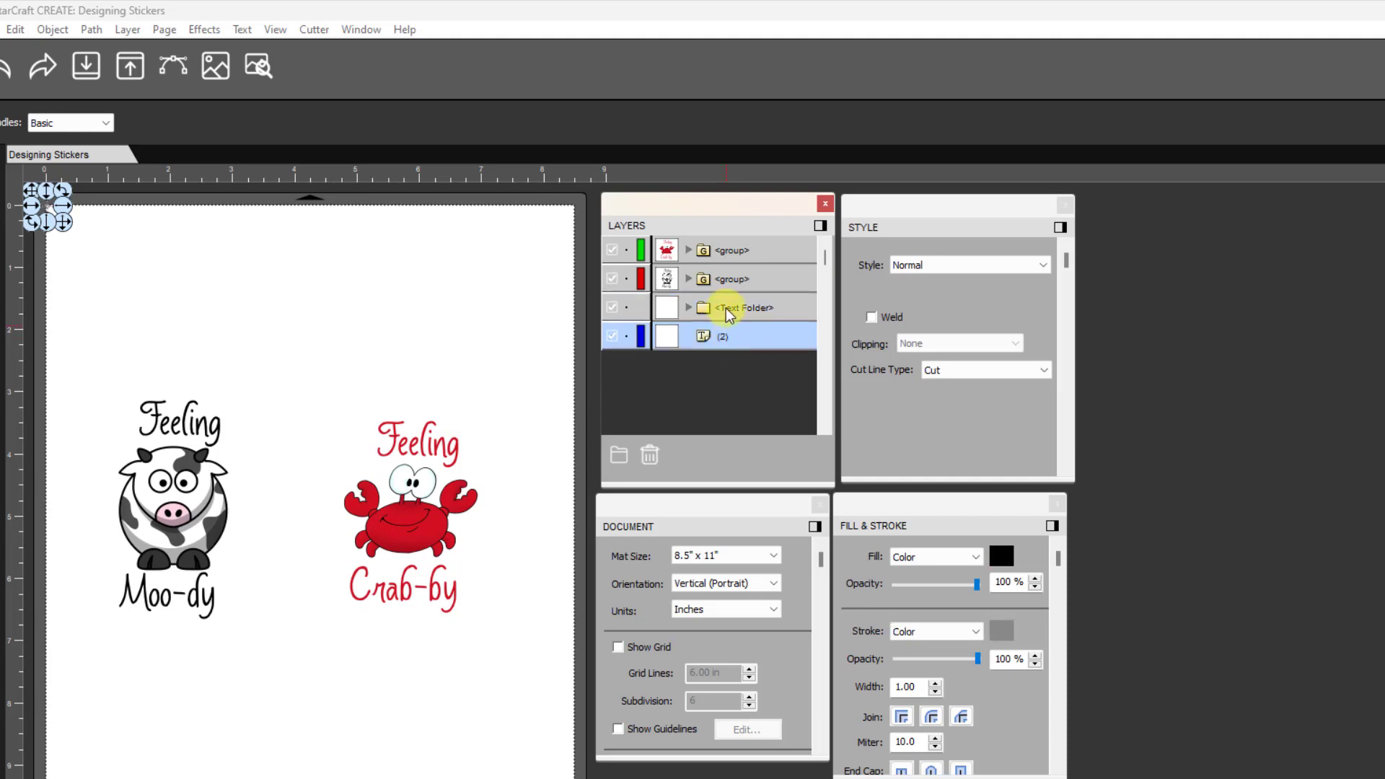
{"action": "left_click", "coordinate": [47, 210]}
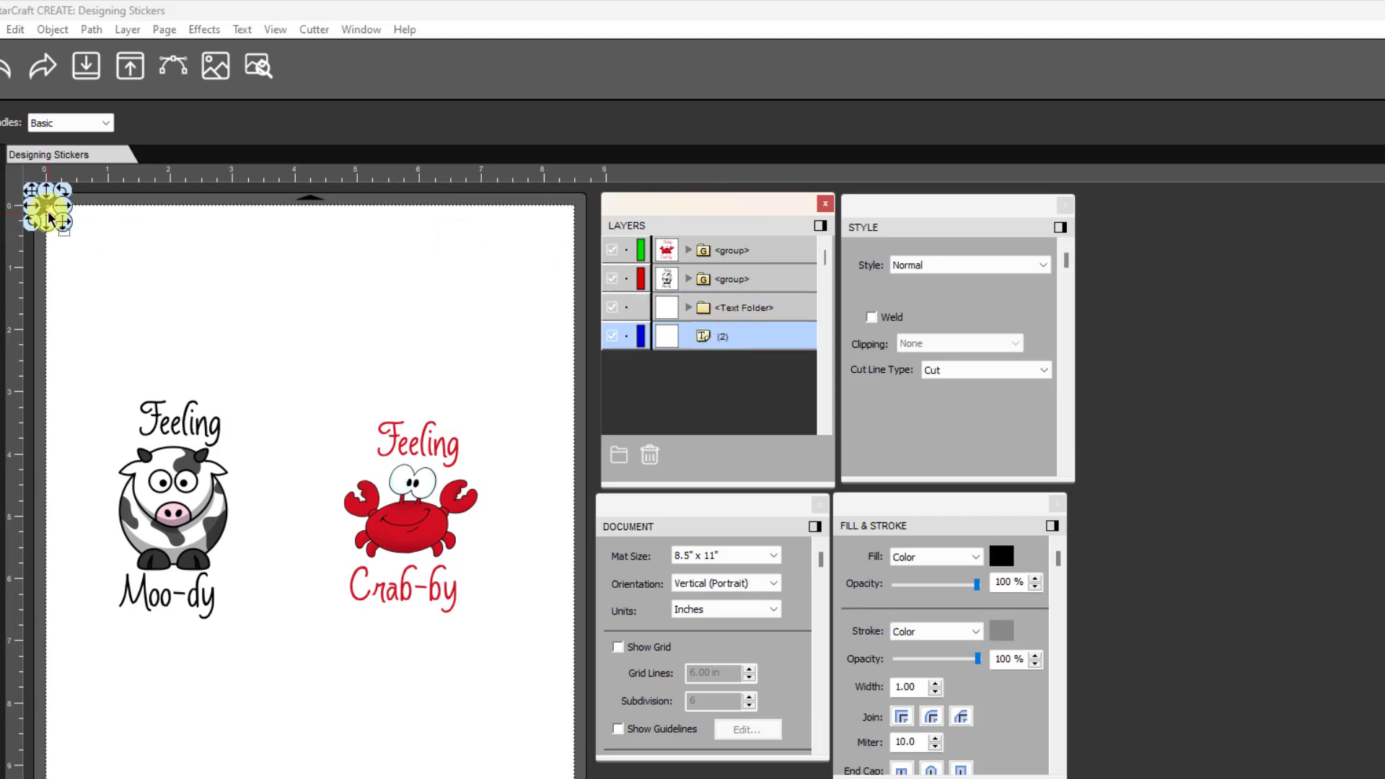
{"action": "left_click", "coordinate": [650, 455]}
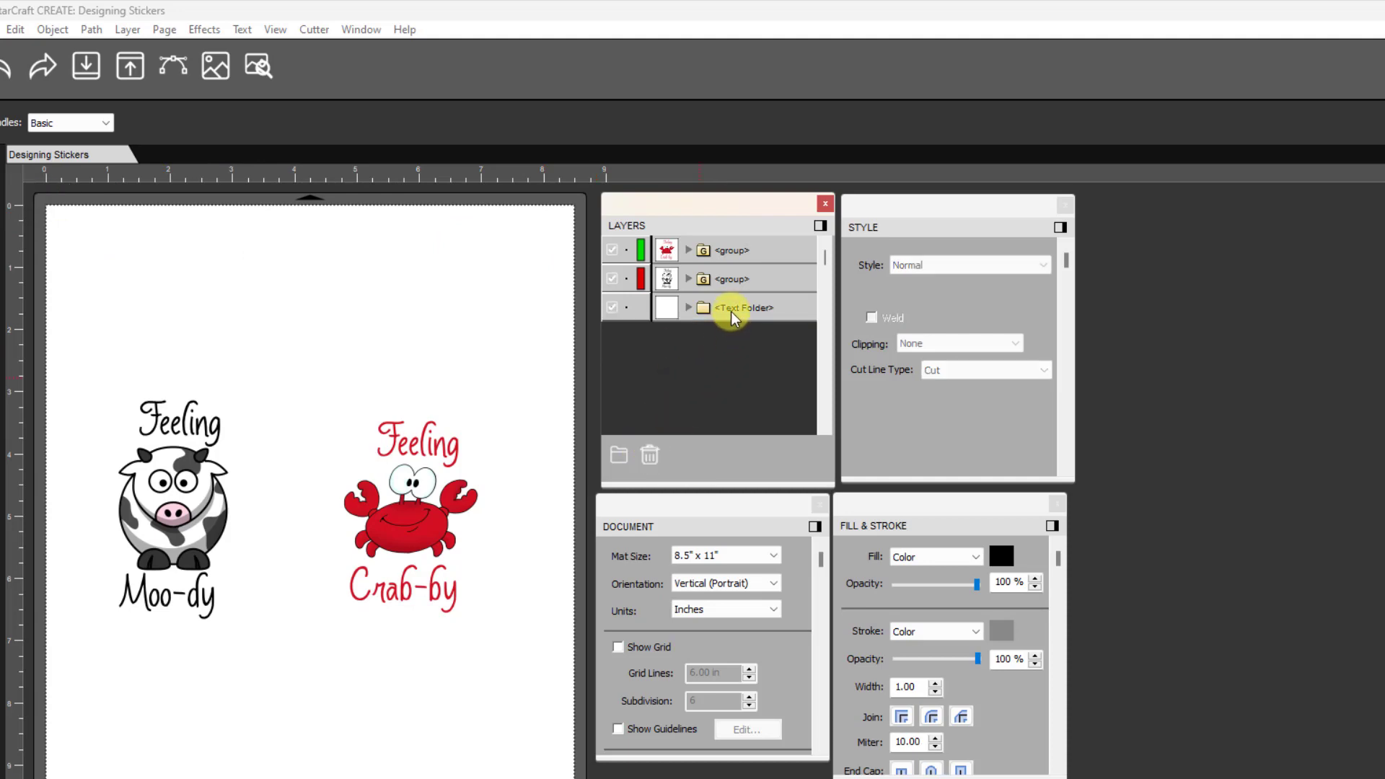
{"action": "left_click", "coordinate": [731, 310]}
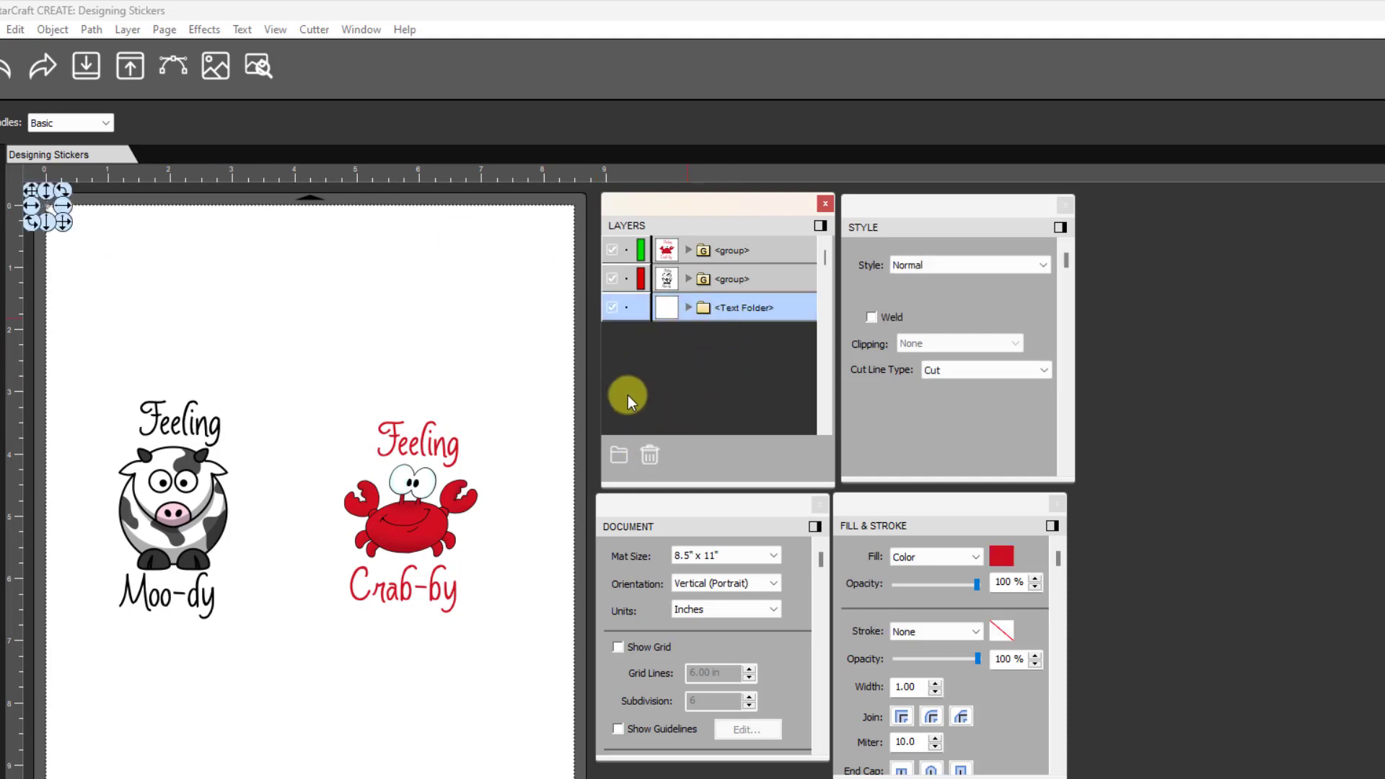
{"action": "left_click", "coordinate": [650, 456]}
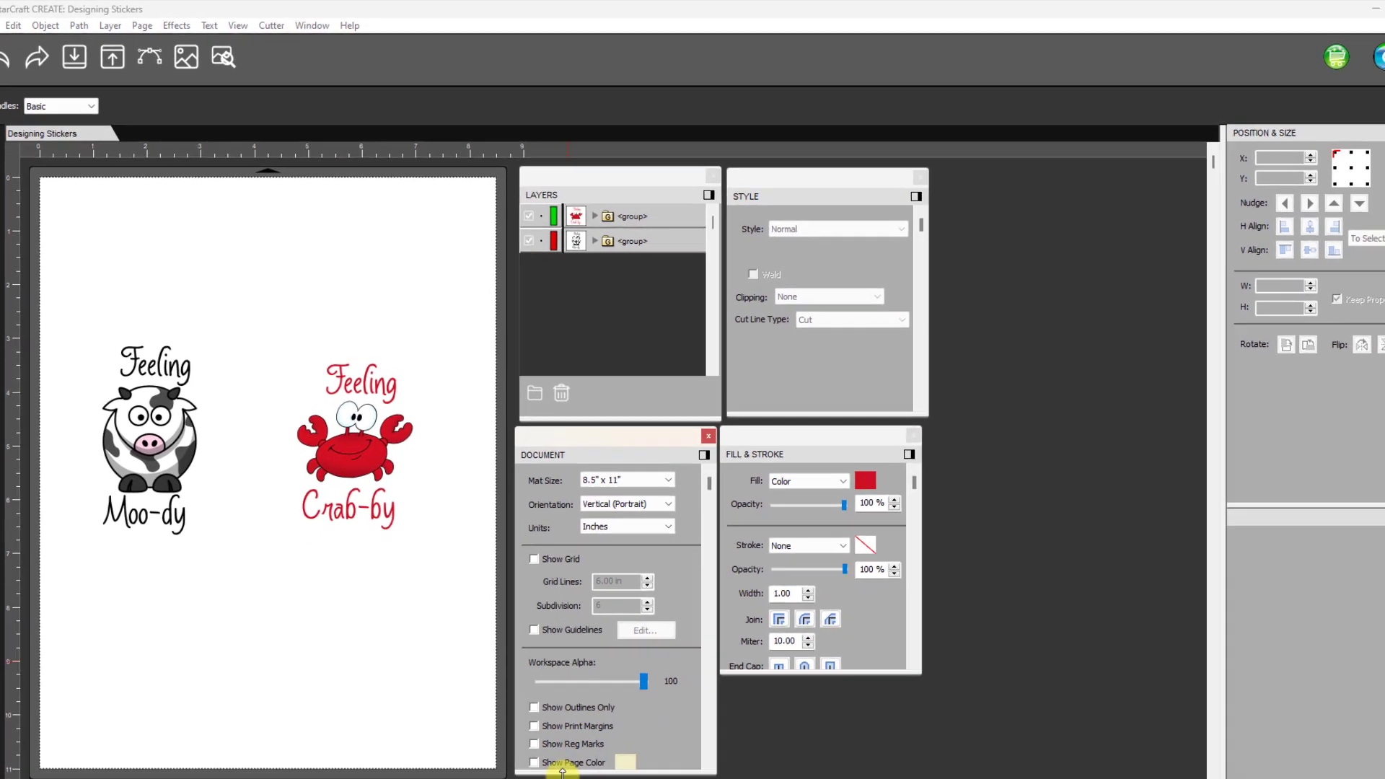
Show the page color on the mat, and start a Shadow Layer (Contour Cut) effect on the cow group
{"action": "left_click", "coordinate": [534, 762]}
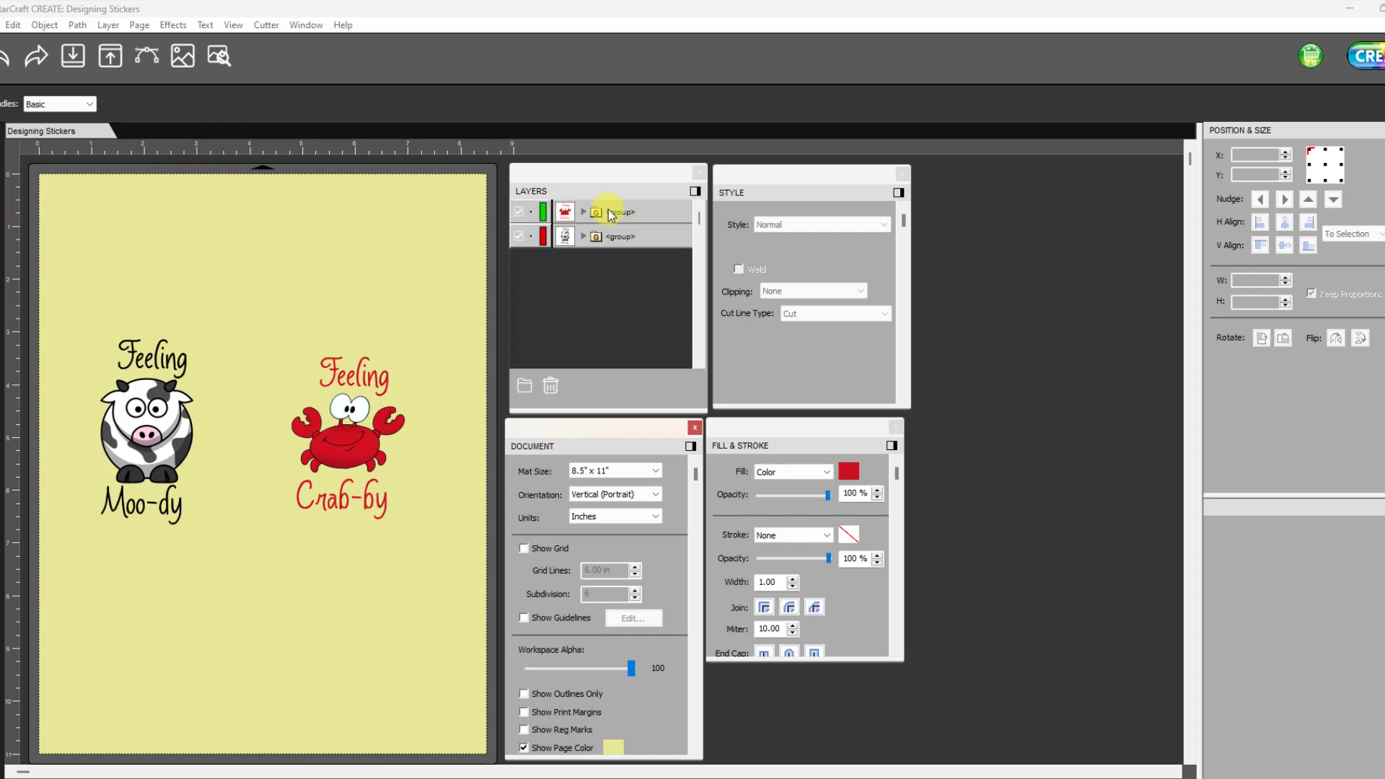
{"action": "left_click", "coordinate": [601, 237]}
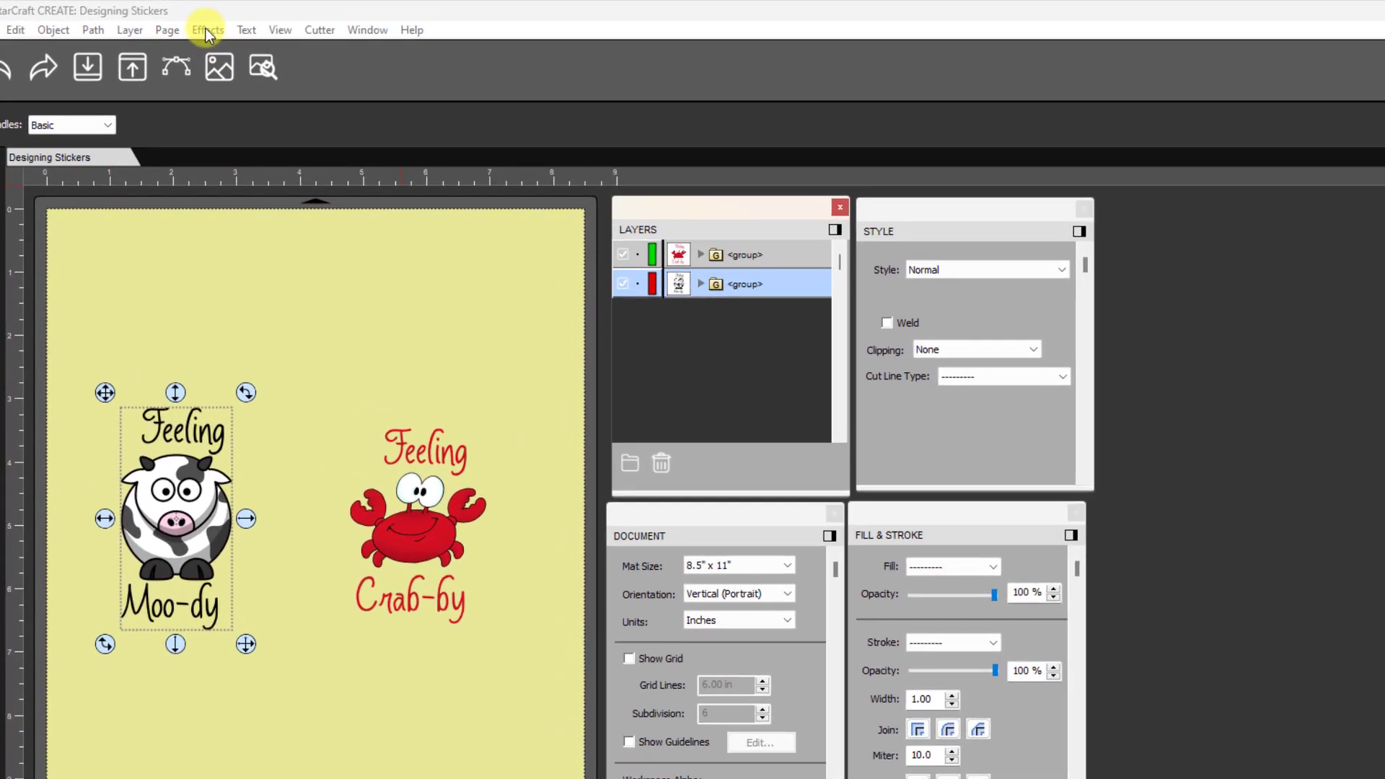
{"action": "left_click", "coordinate": [206, 30]}
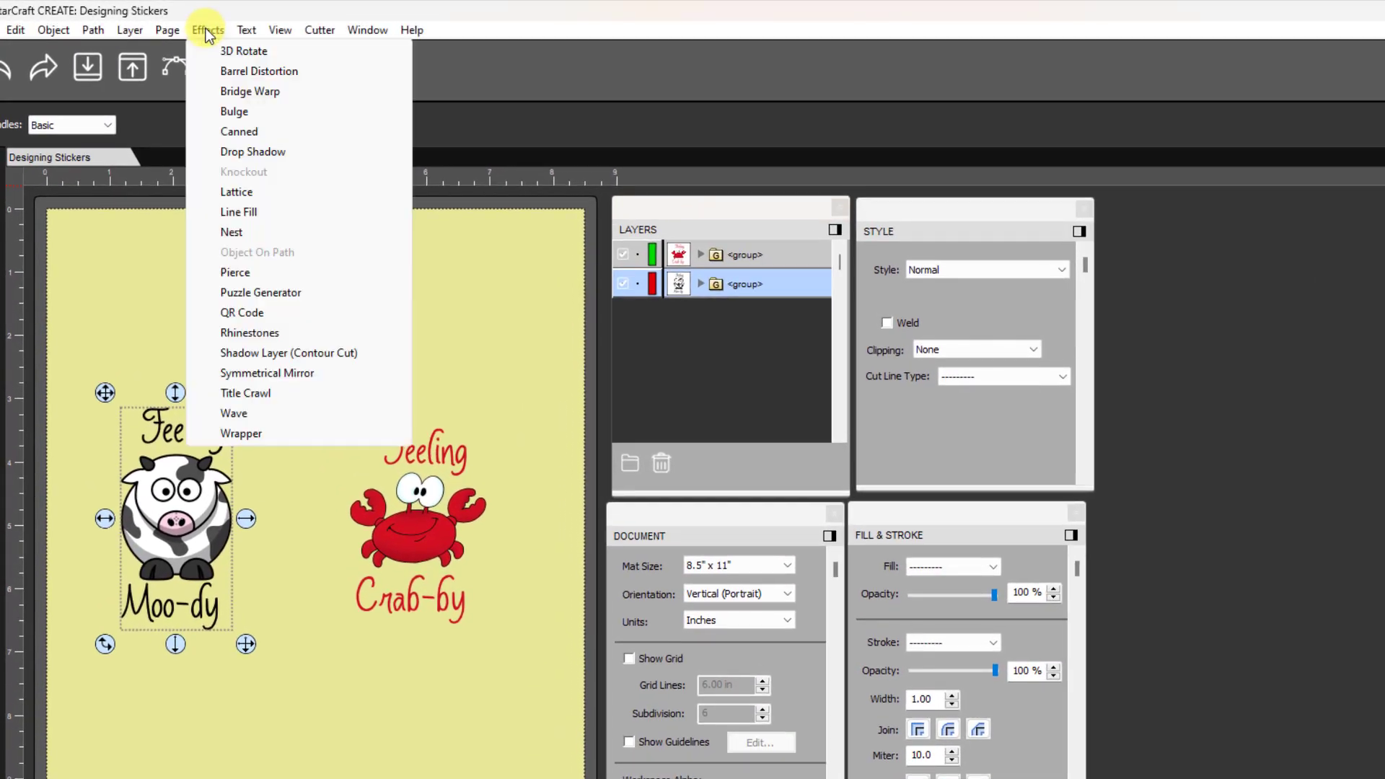
{"action": "left_click", "coordinate": [252, 353]}
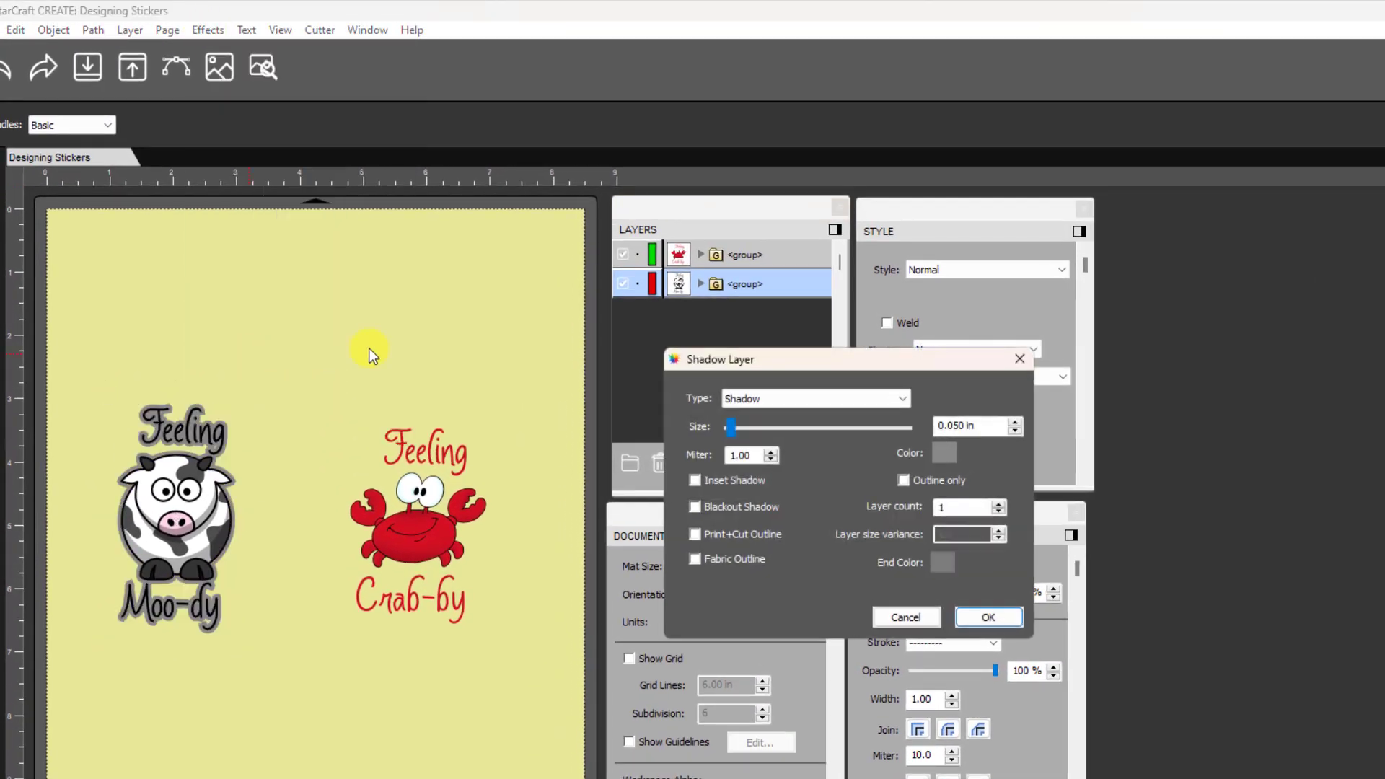
{"action": "mouse_move", "coordinate": [770, 358]}
{"action": "left_mouse_down"}
{"action": "mouse_move", "coordinate": [590, 302]}
{"action": "mouse_move", "coordinate": [619, 242]}
{"action": "left_mouse_up"}
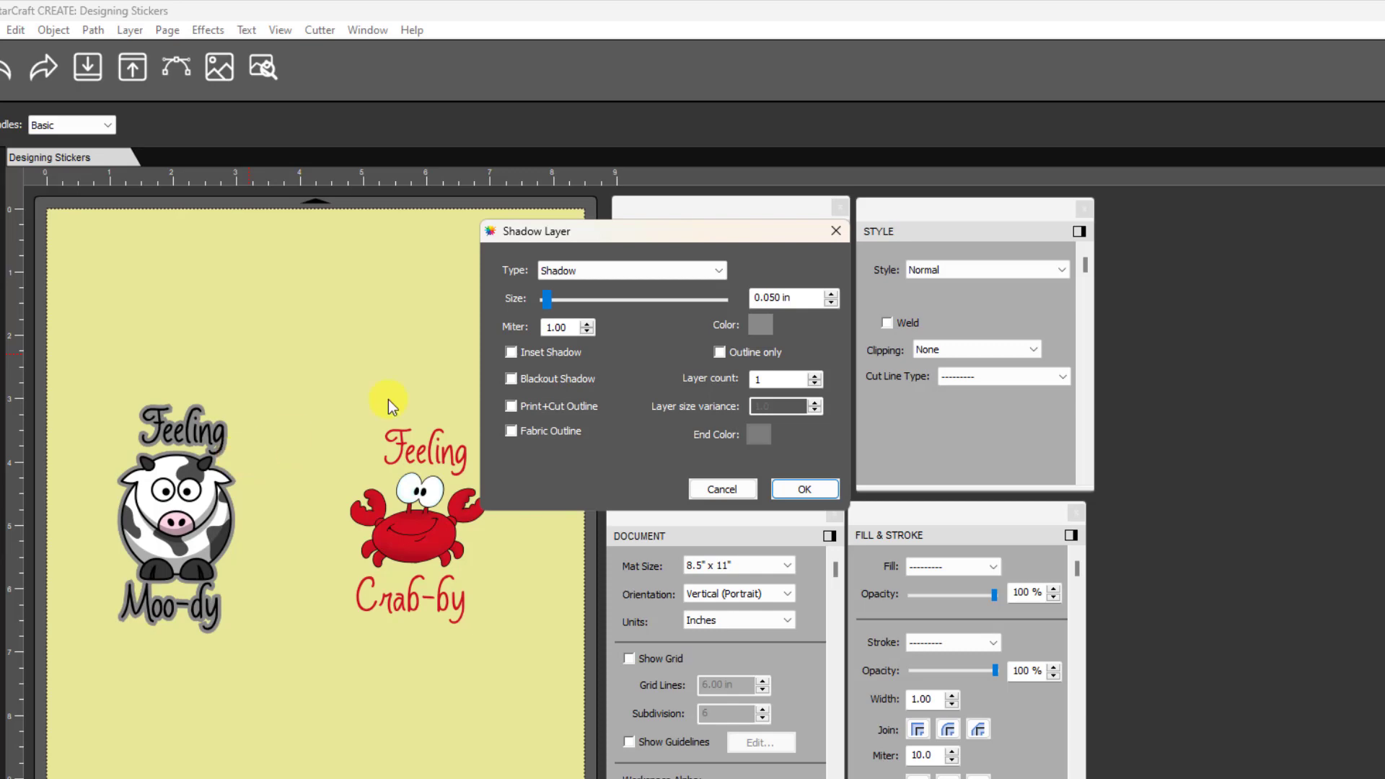
Set the cow's shadow type to Shadow (Rounded) and its size to 0.10 in
{"action": "left_click", "coordinate": [720, 271]}
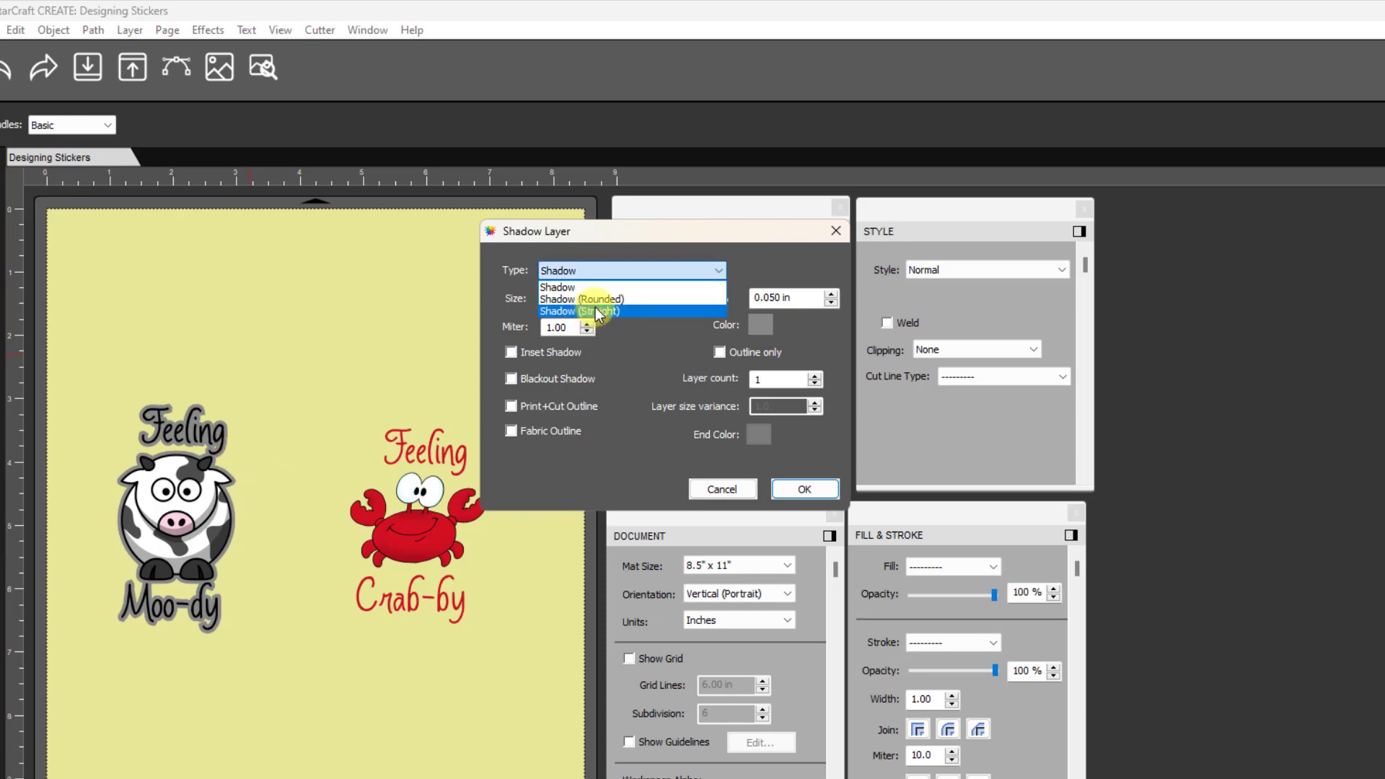
{"action": "left_click", "coordinate": [604, 299]}
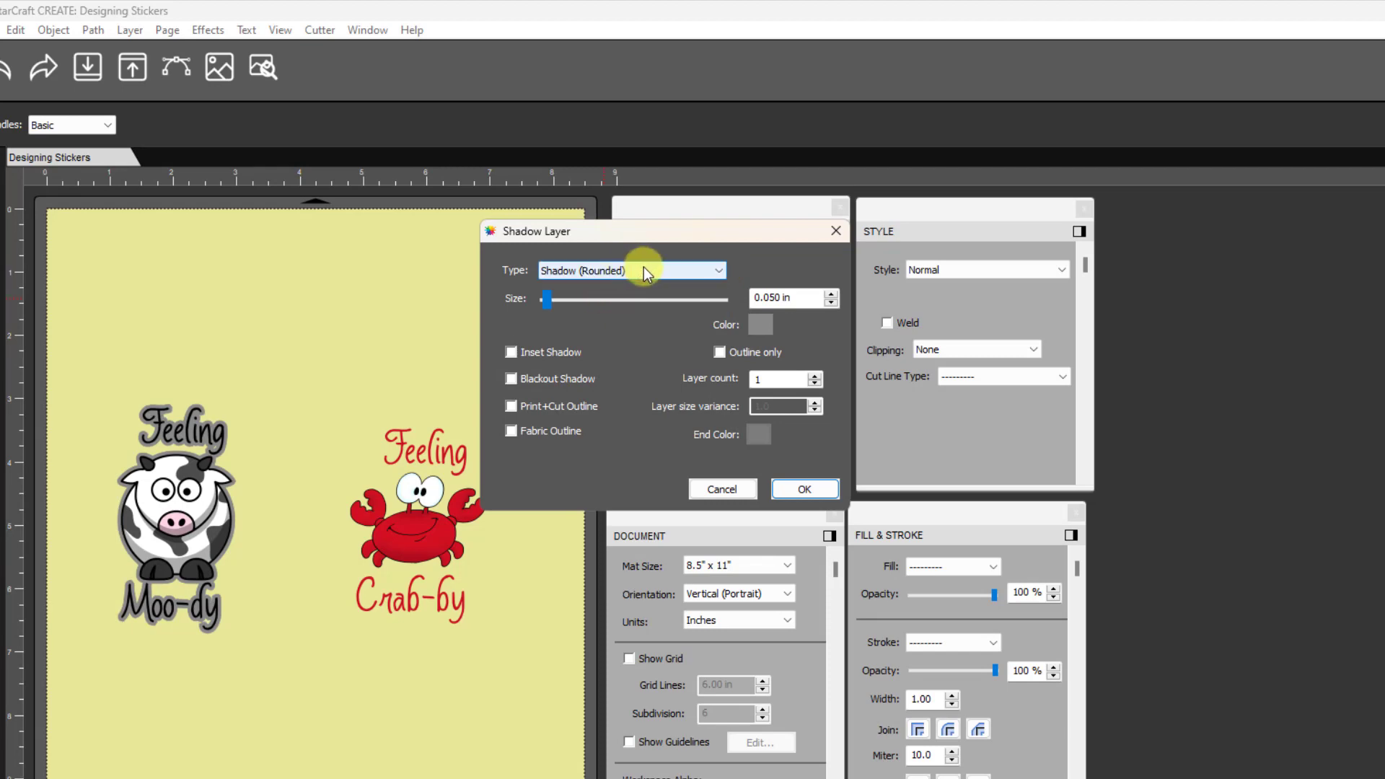
{"action": "left_click", "coordinate": [832, 293]}
{"action": "left_click", "coordinate": [831, 293]}
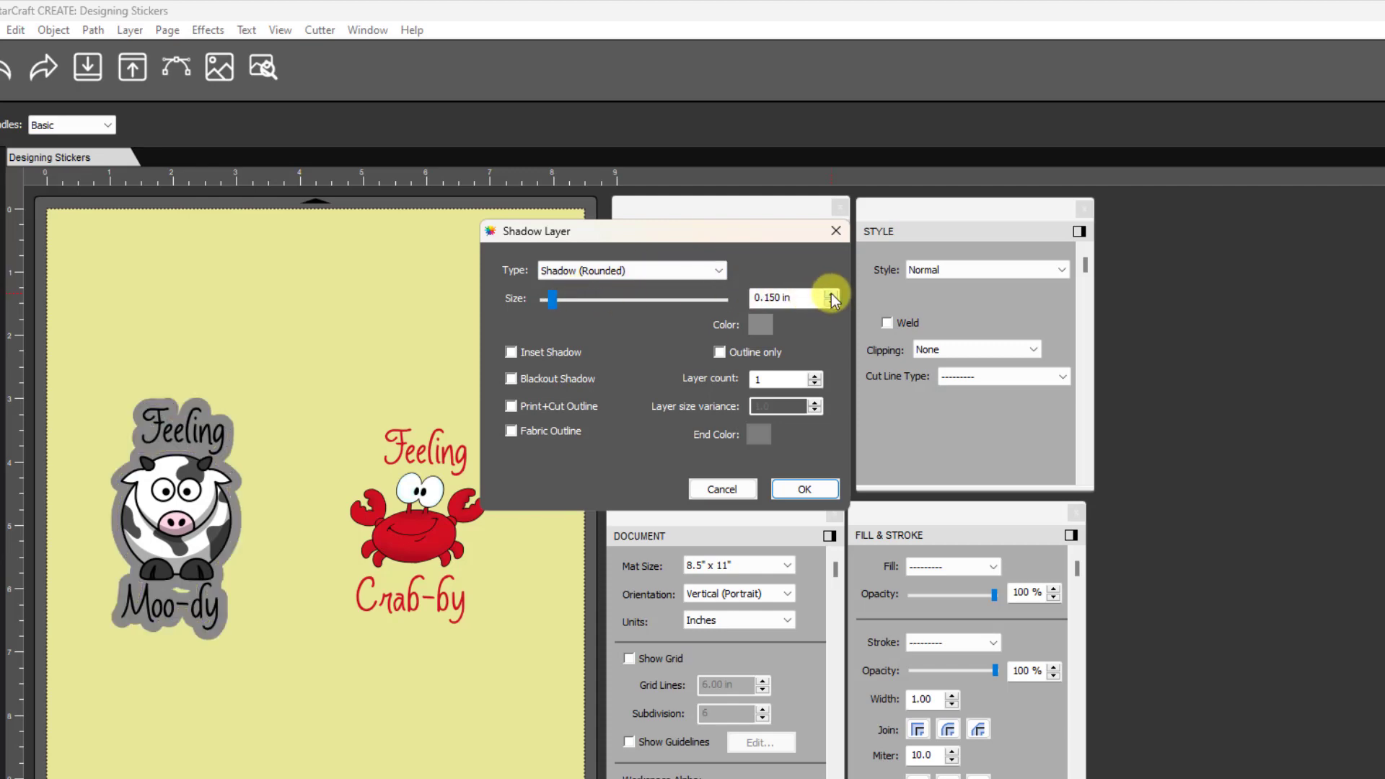
{"action": "double_click", "coordinate": [795, 299]}
{"action": "type", "text": "0"}
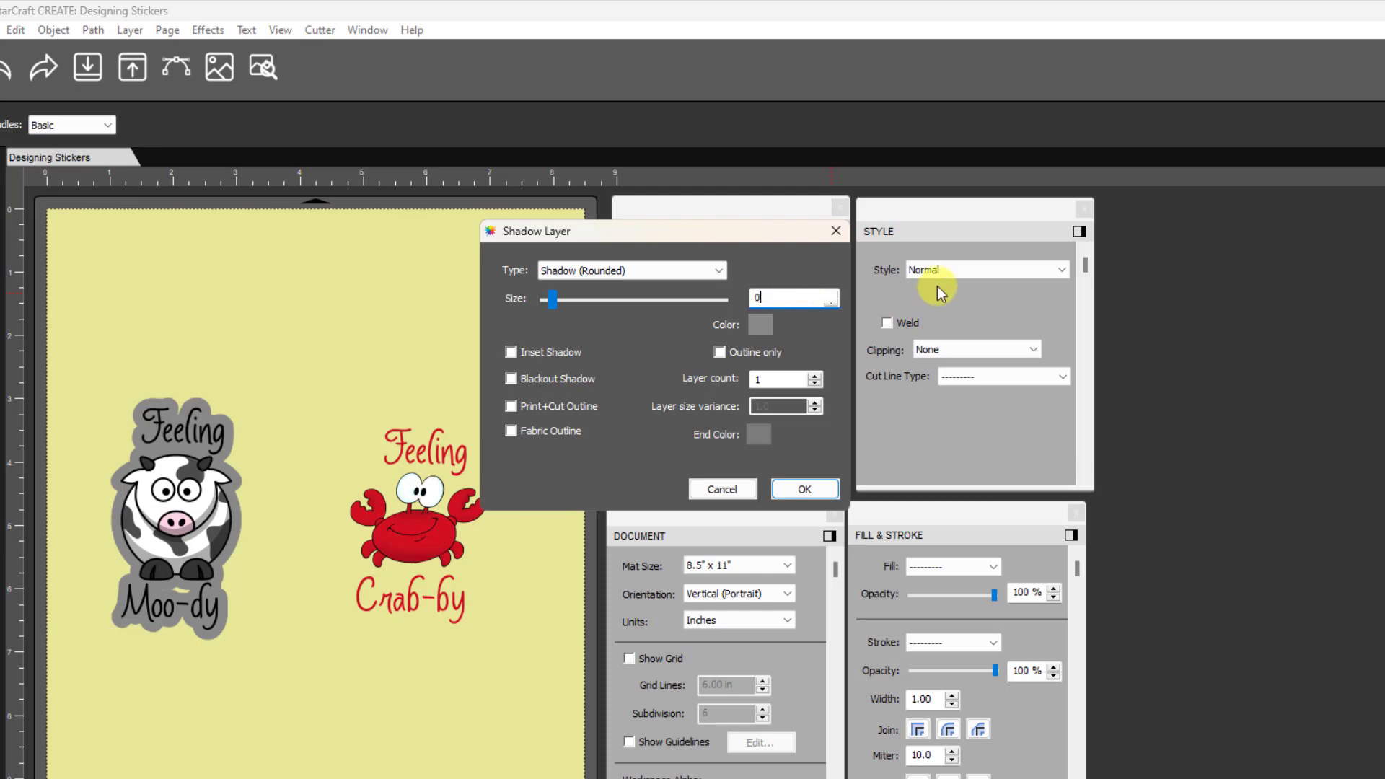
{"action": "type", "text": ".10"}
{"action": "key", "text": "Tab"}
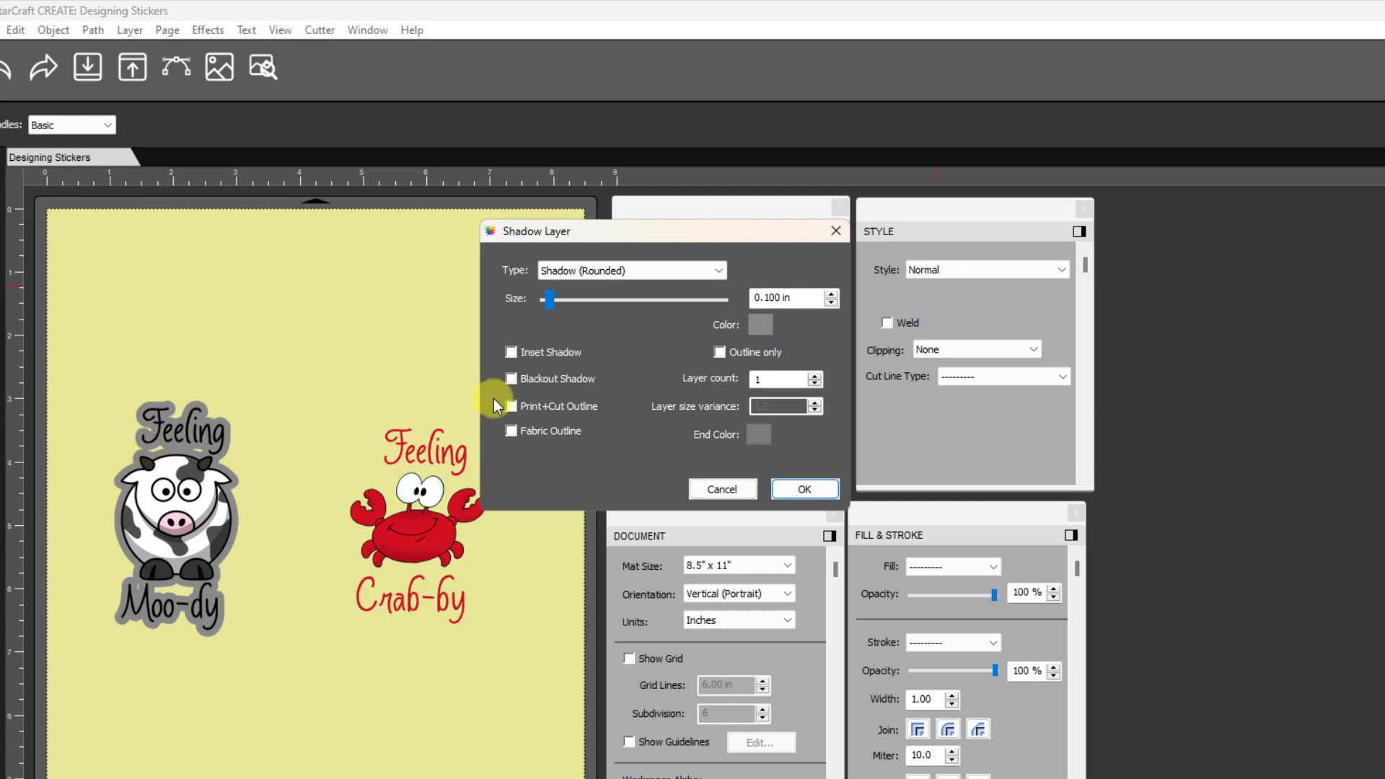
Turn on Blackout Shadow for the cow's shadow layer and set the shadow size to 0.12 in
{"action": "left_click", "coordinate": [510, 378]}
{"action": "double_click", "coordinate": [790, 295]}
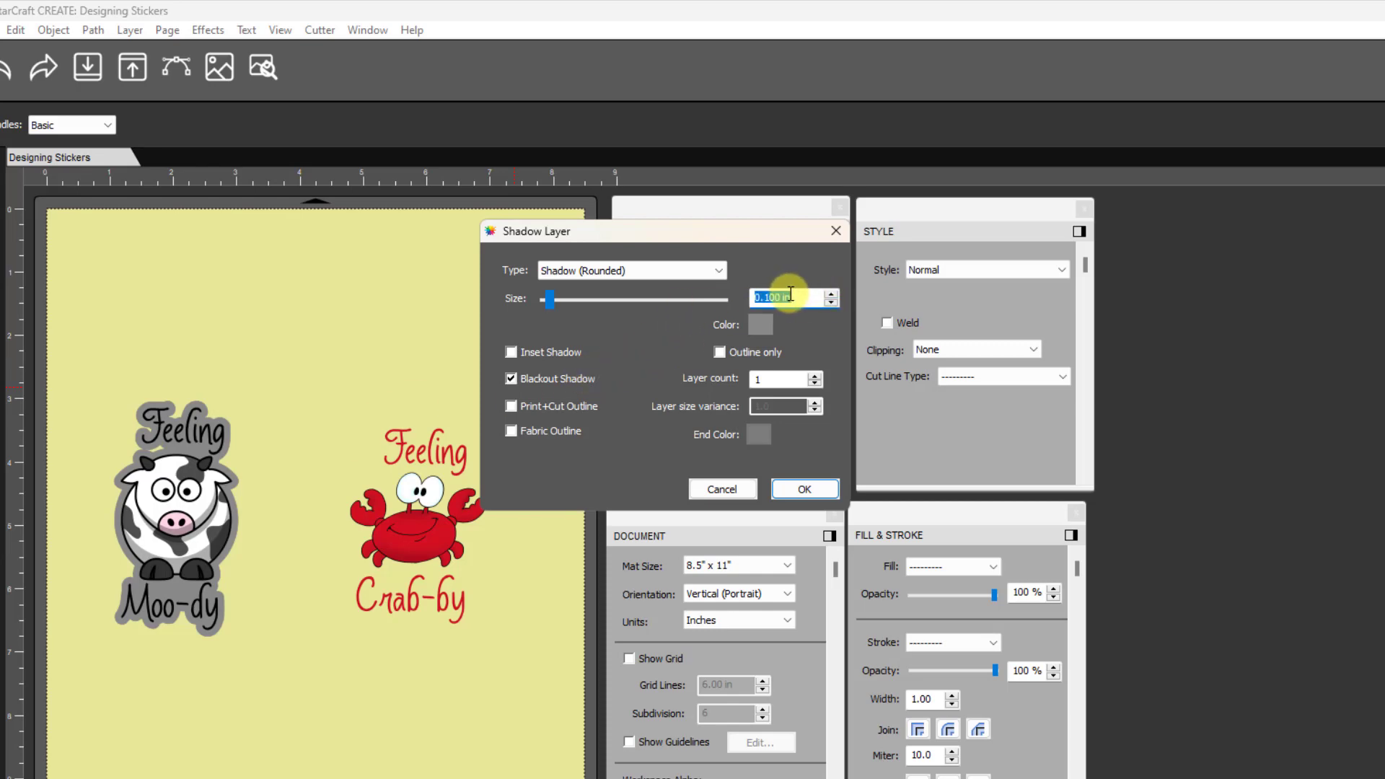
{"action": "type", "text": "0.12"}
{"action": "key", "text": "Tab"}
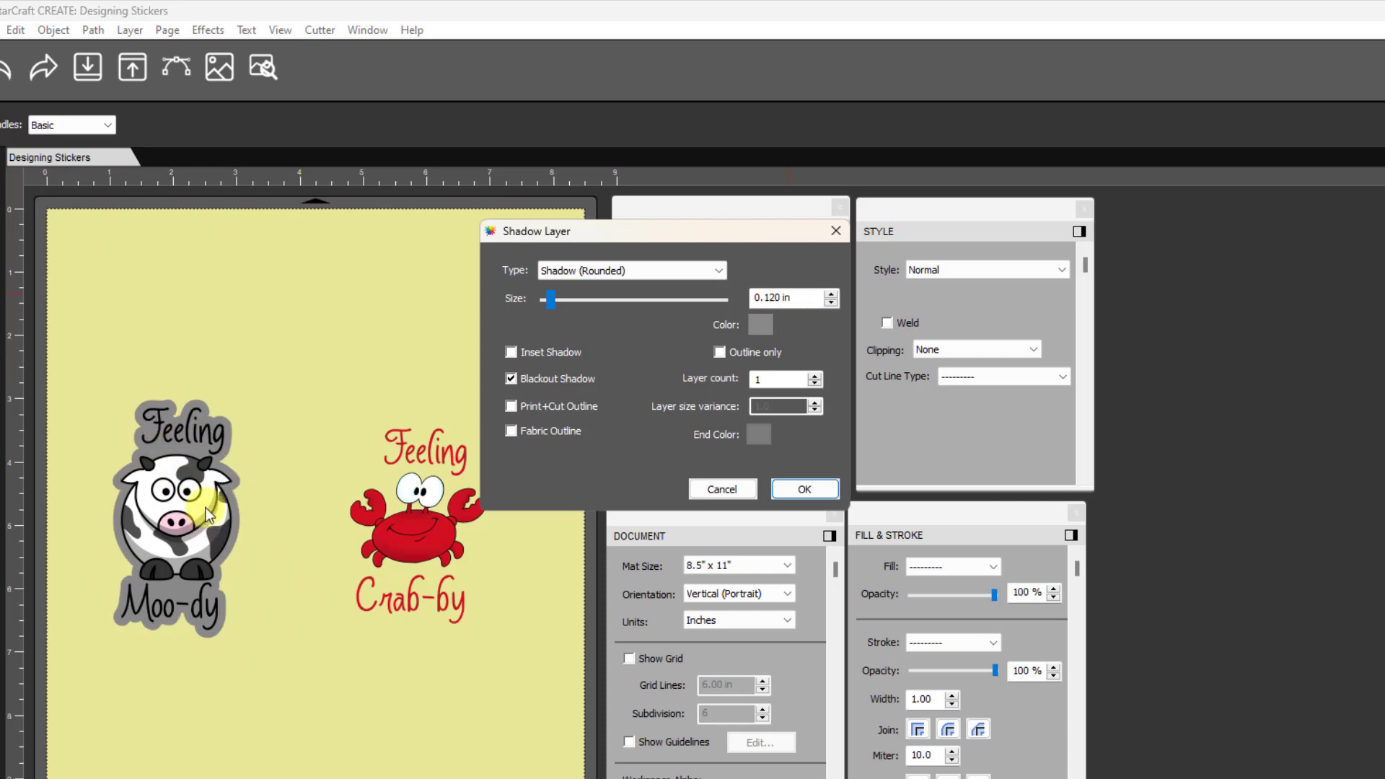
Set the color of the cow's shadow layer to white (FFFFFF)
{"action": "left_click", "coordinate": [755, 325]}
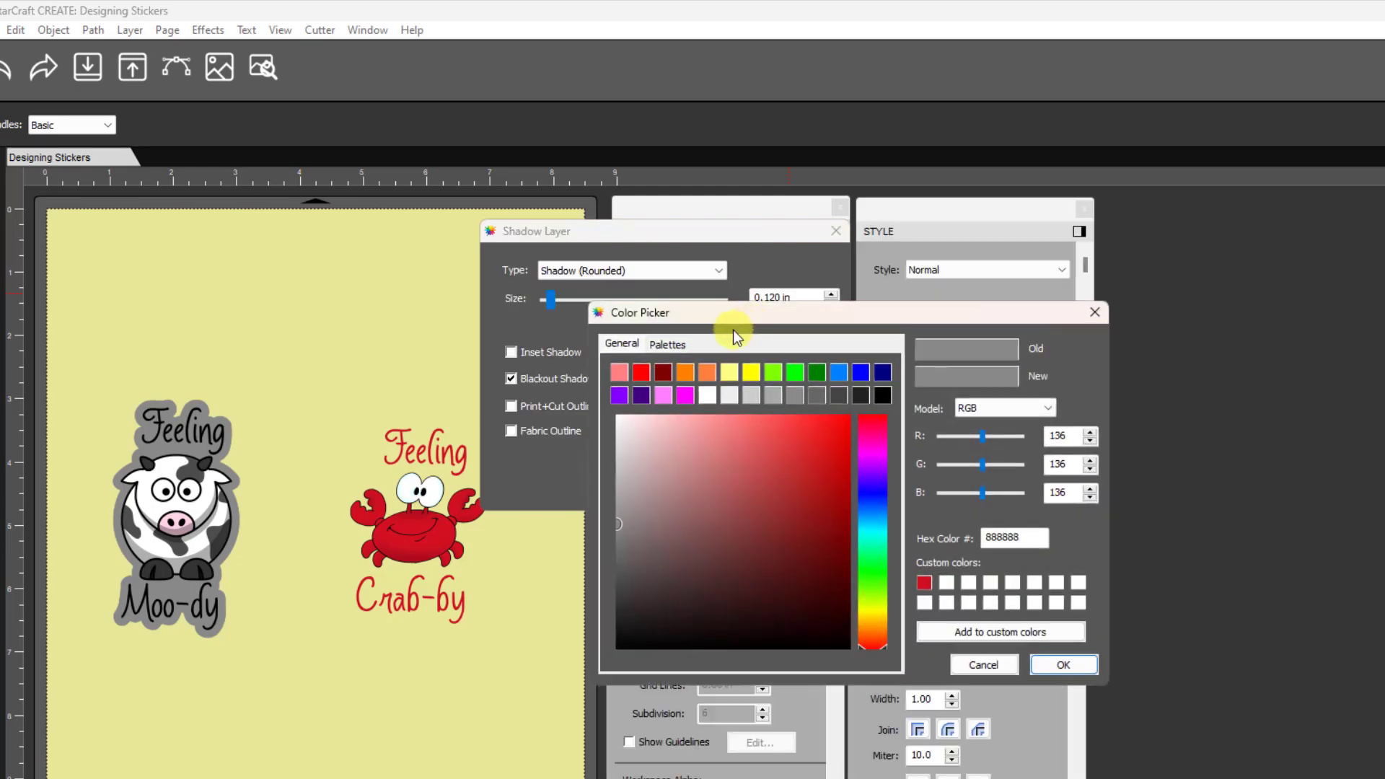
{"action": "left_click", "coordinate": [703, 395]}
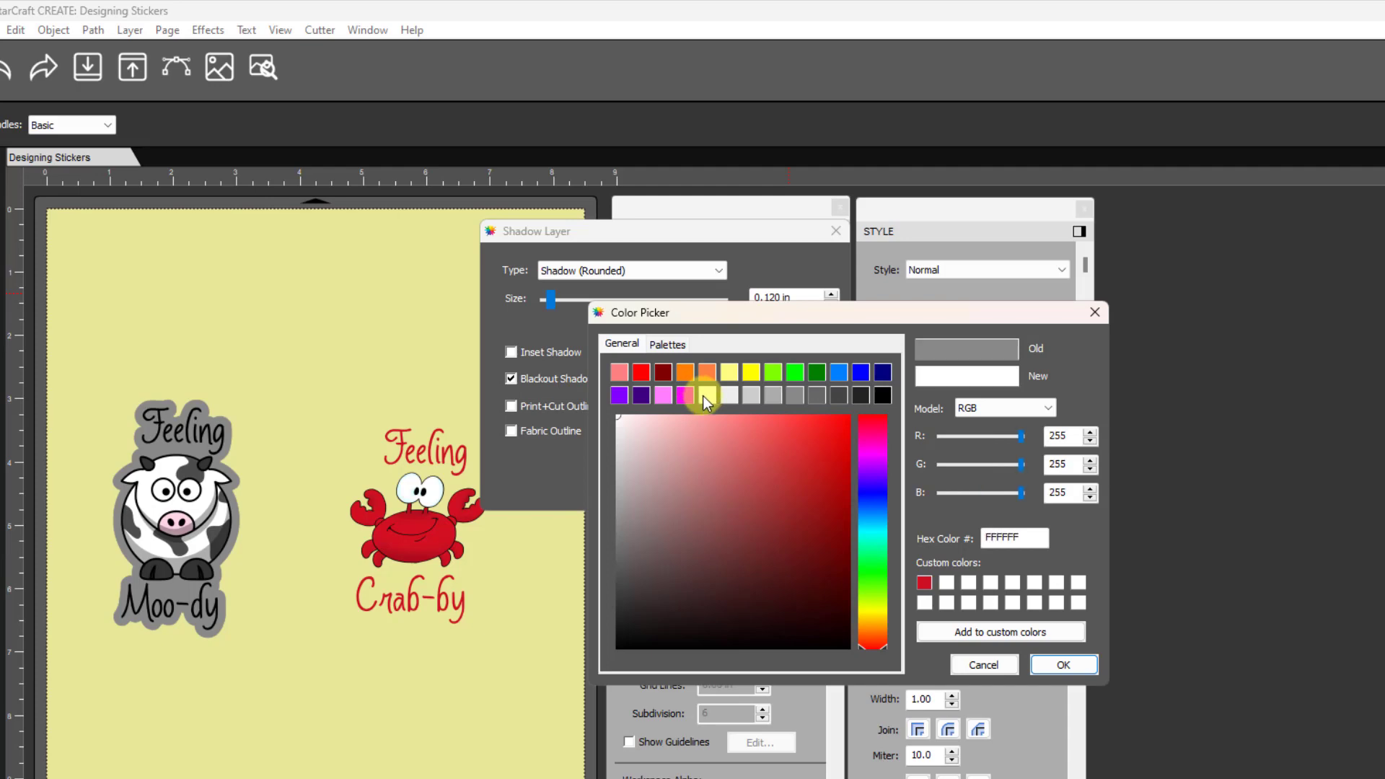
{"action": "left_click", "coordinate": [1059, 664]}
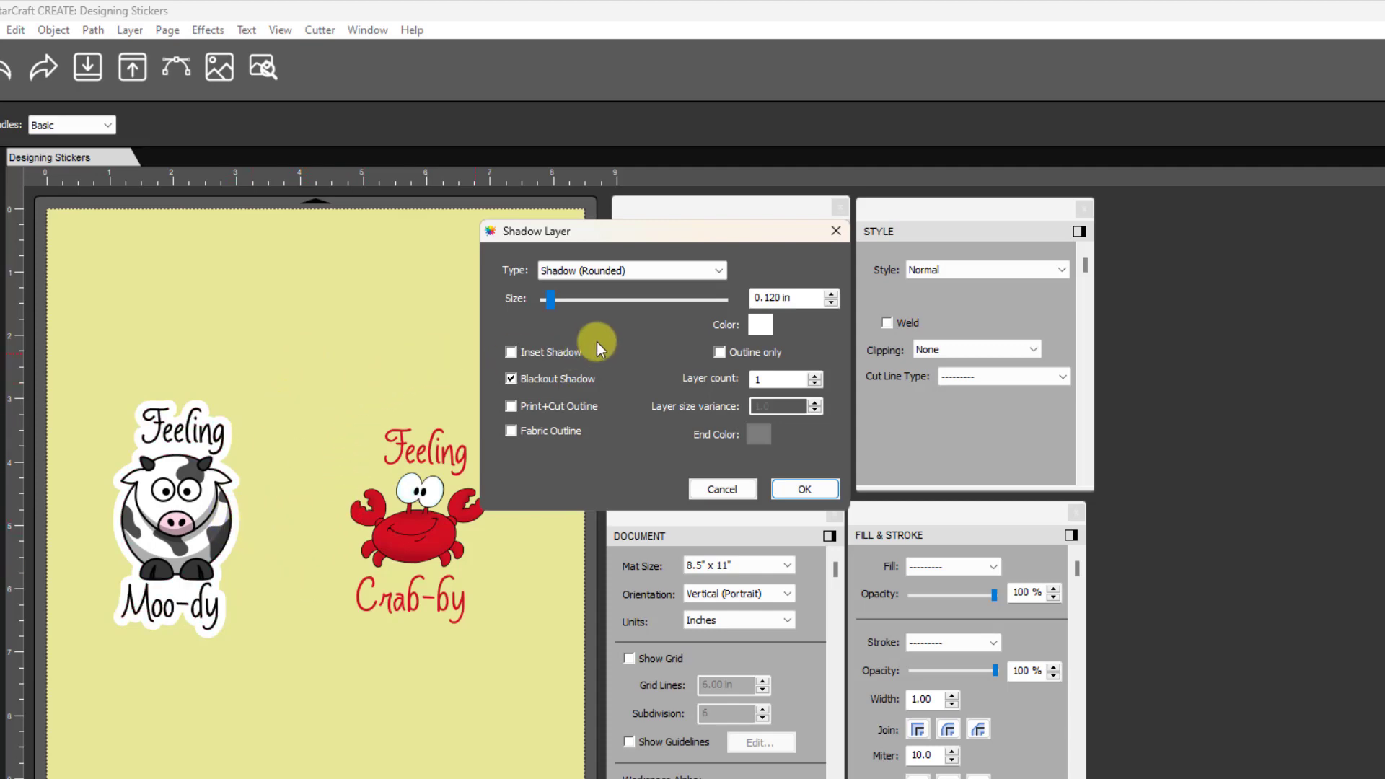
Set the cow's shadow layer count to 2 with a layer size variance of 0.80
{"action": "left_click", "coordinate": [816, 376]}
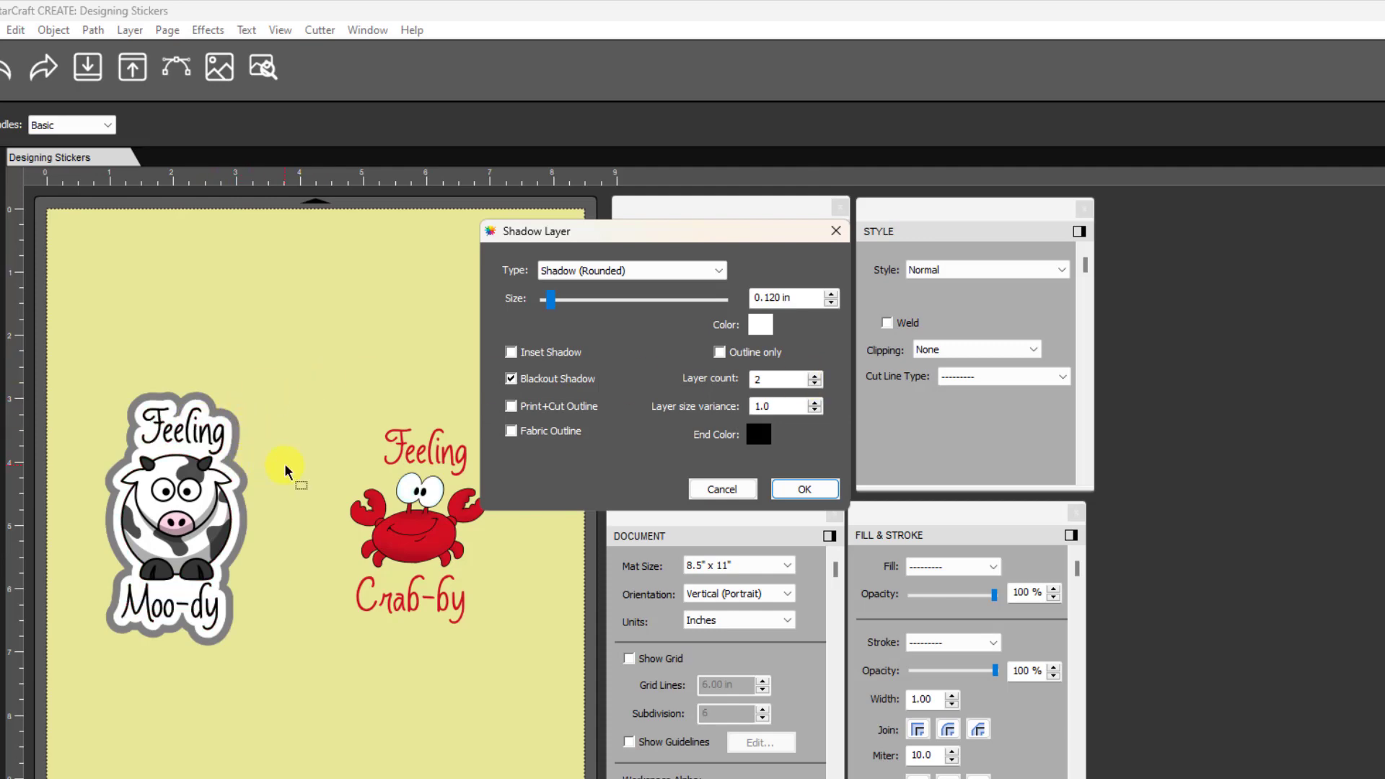
{"action": "left_click", "coordinate": [815, 410]}
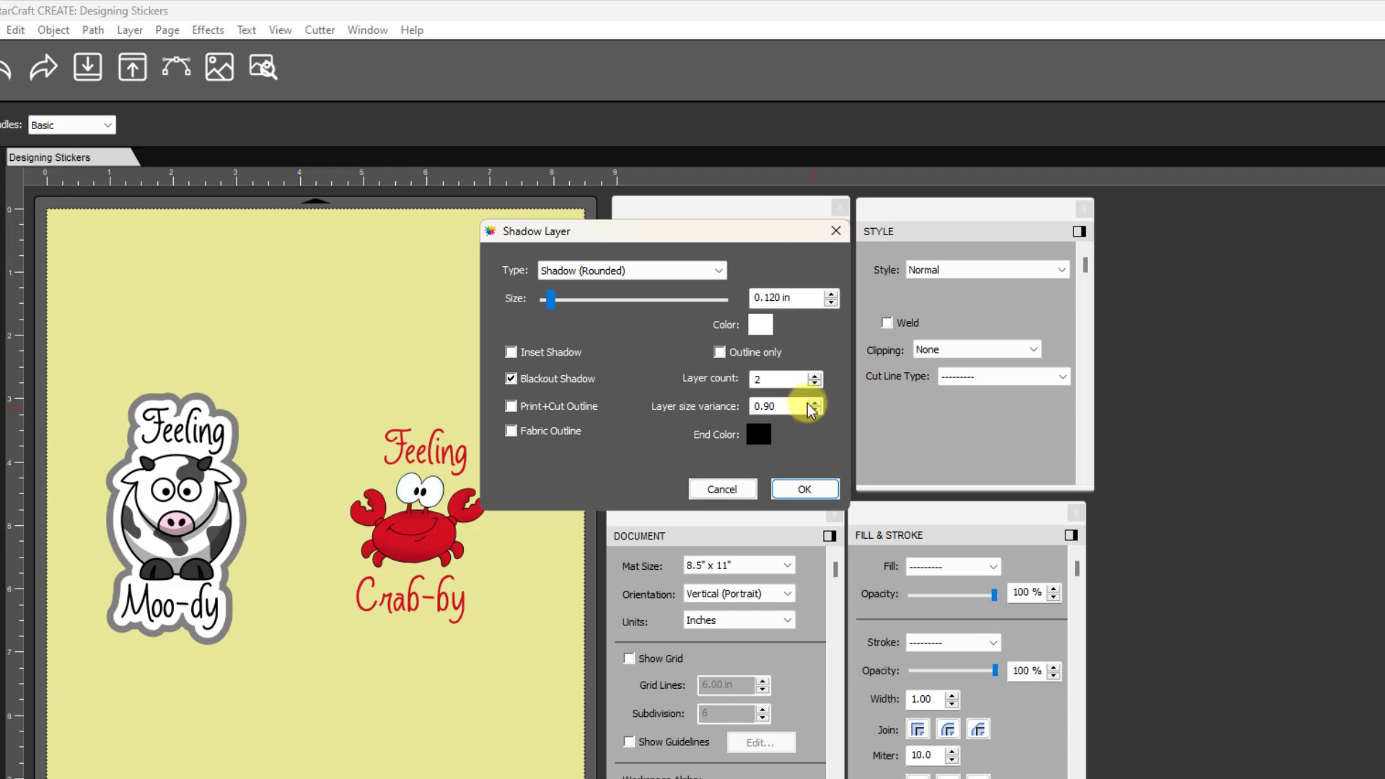
{"action": "left_click", "coordinate": [814, 411]}
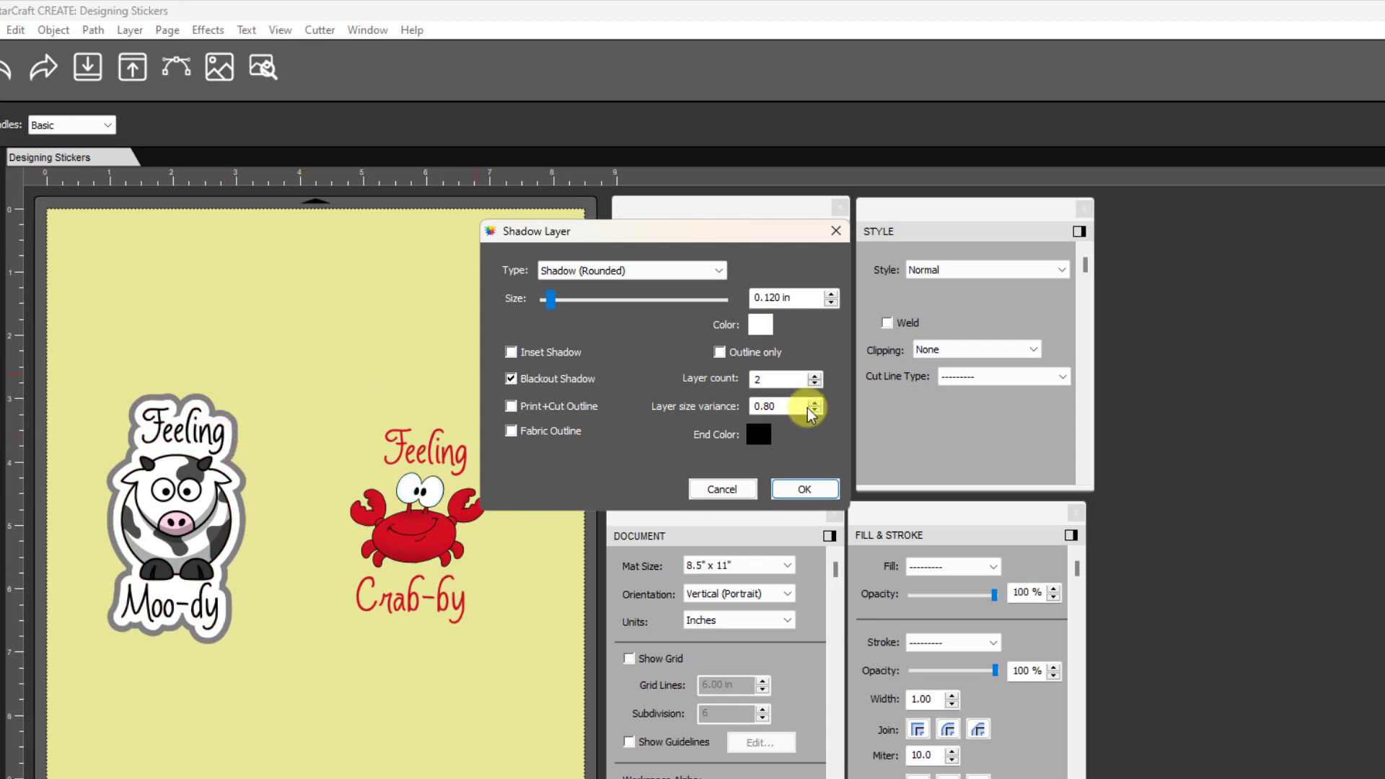
Try white and light gray (CCCCCC) as the end color of the cow's outer shadow
{"action": "left_click", "coordinate": [759, 435]}
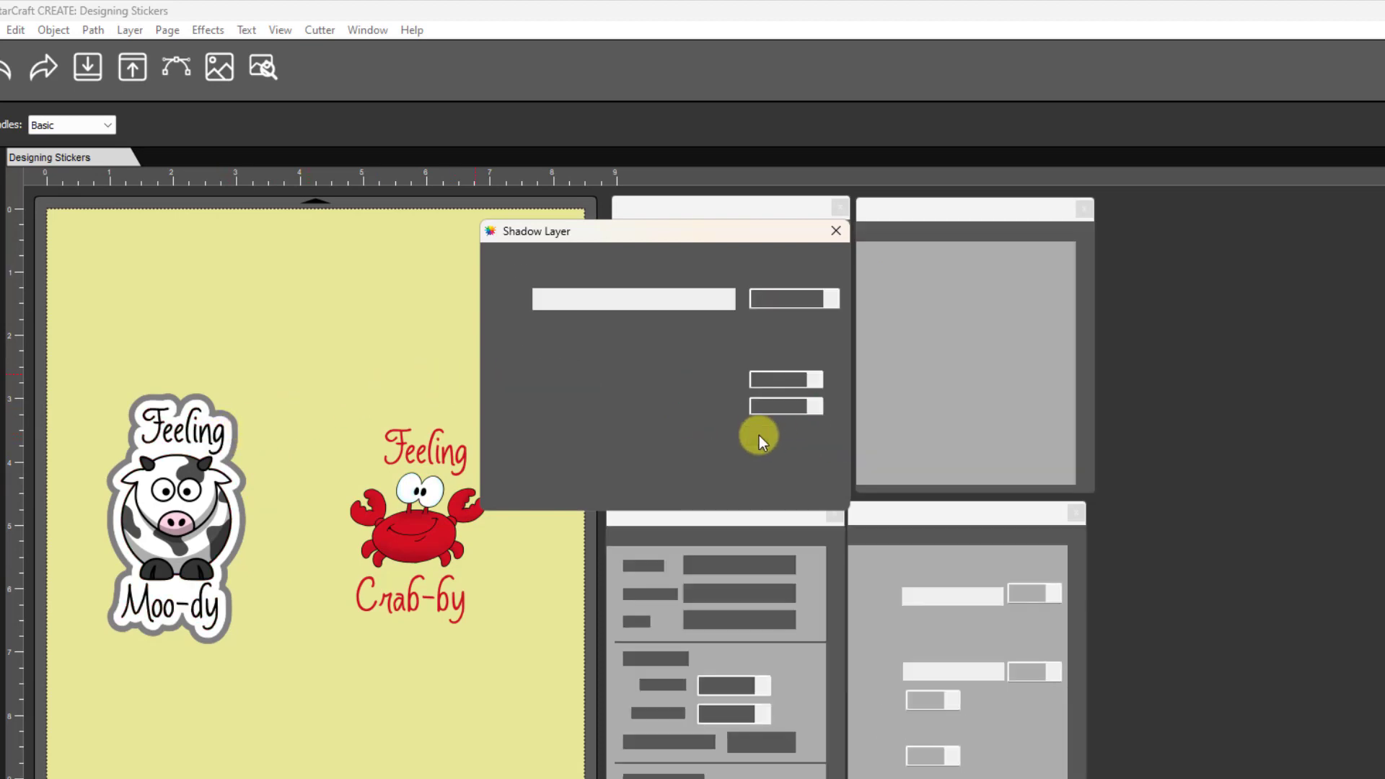
{"action": "left_click", "coordinate": [713, 397]}
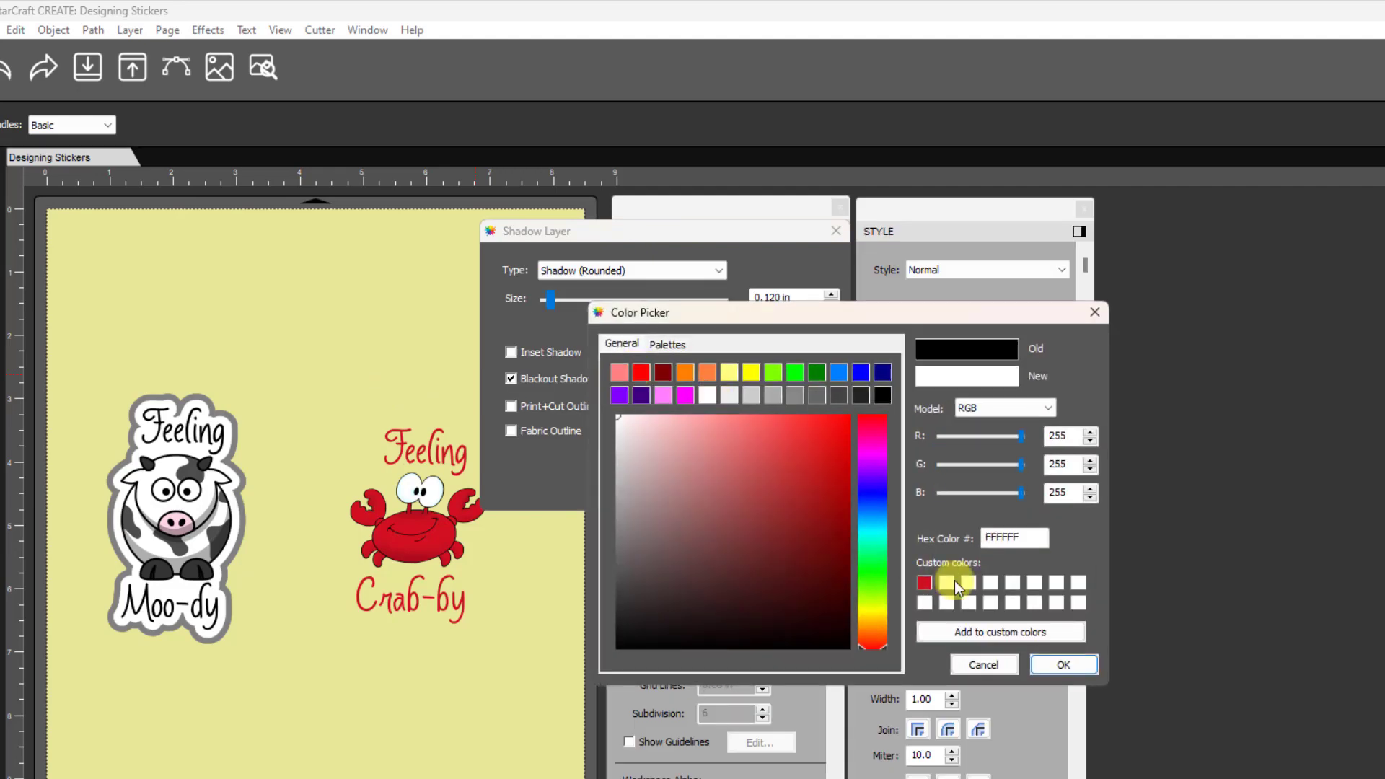
{"action": "left_click", "coordinate": [1063, 664]}
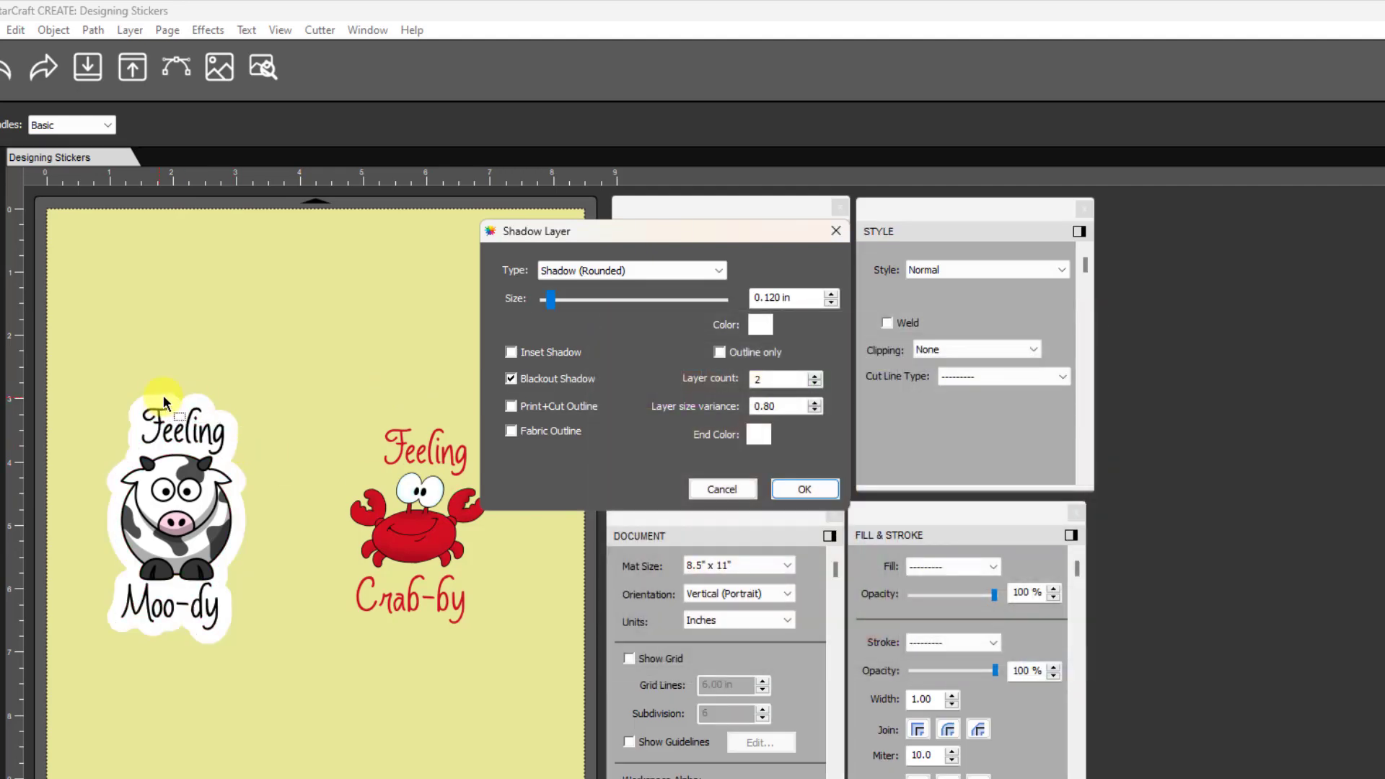
{"action": "left_click", "coordinate": [762, 439]}
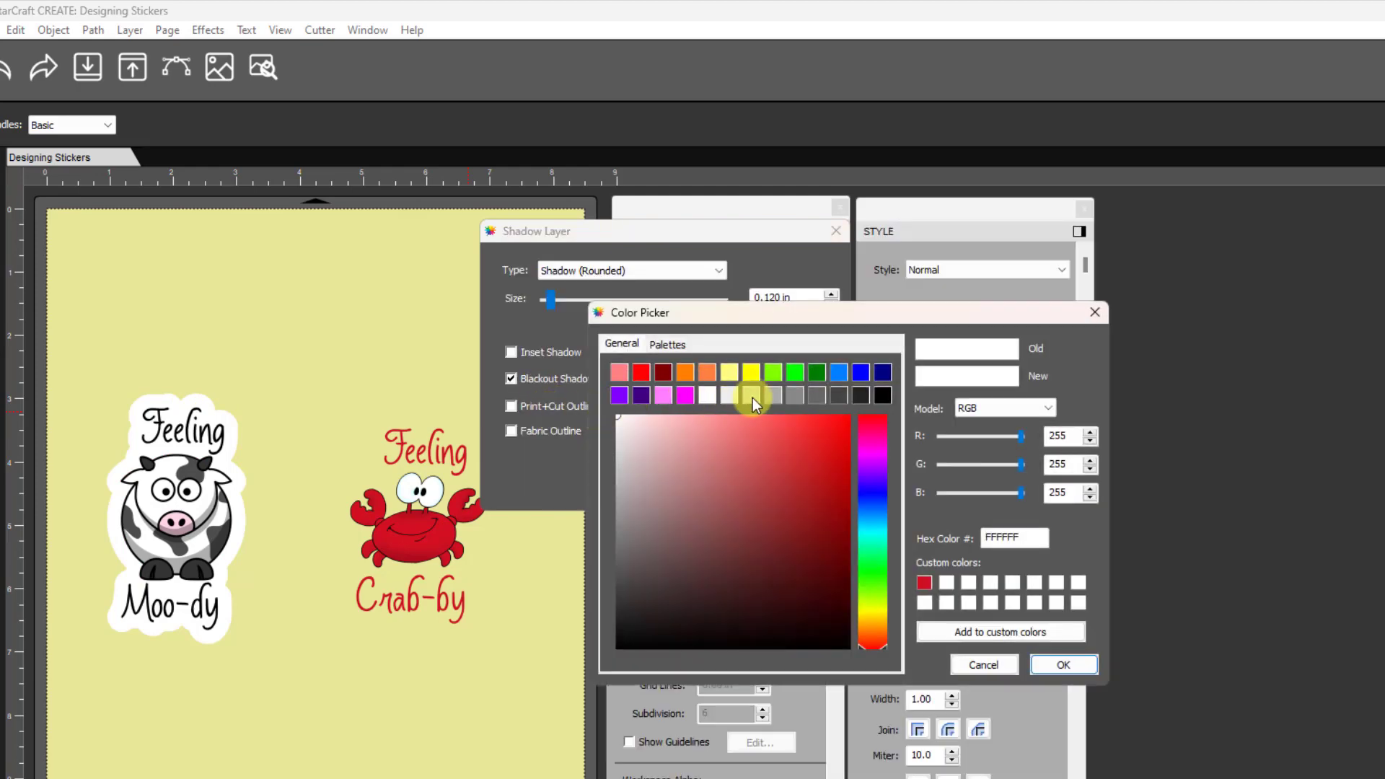
{"action": "left_click", "coordinate": [752, 397]}
{"action": "left_click", "coordinate": [1064, 664]}
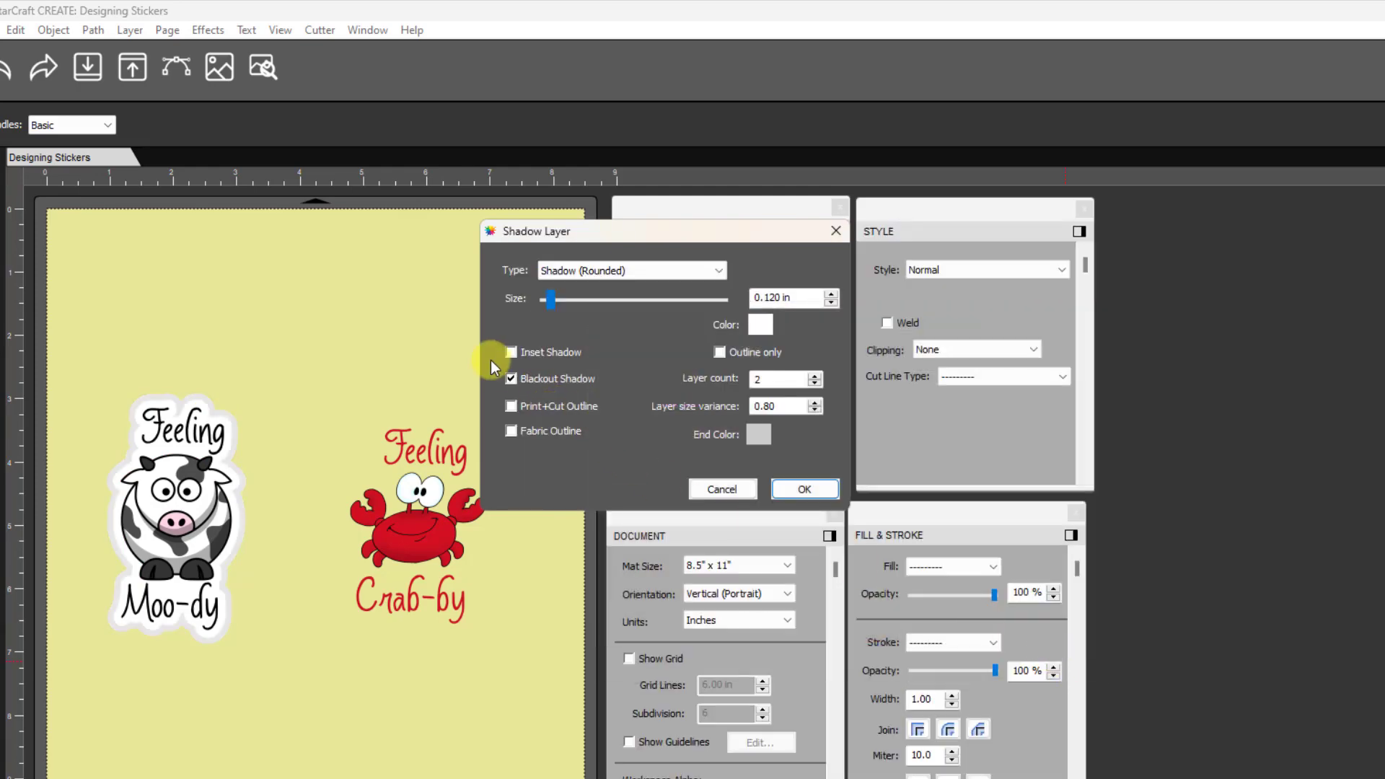
Set the cow shadow's end color to medium gray and apply the effect with Print+Cut Outline turned on
{"action": "left_click", "coordinate": [759, 435]}
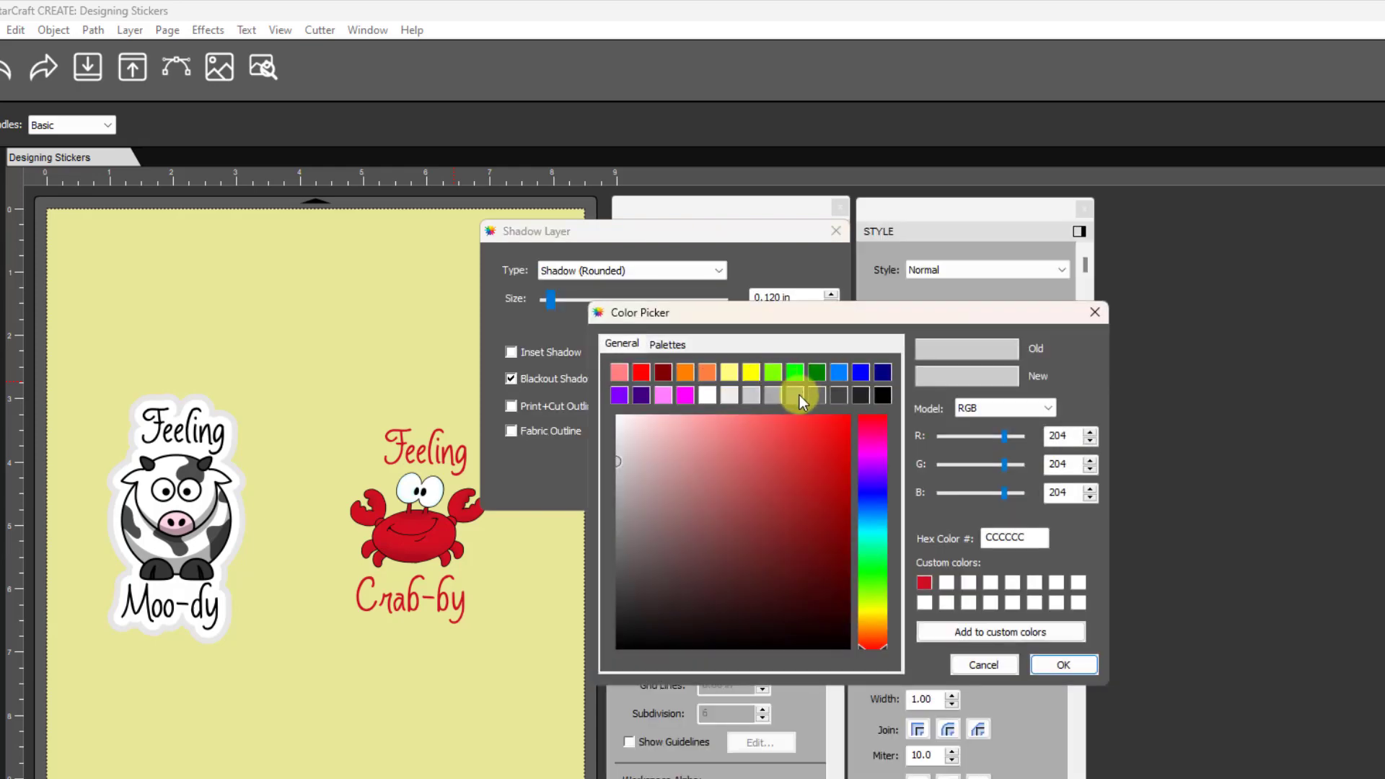
{"action": "left_click", "coordinate": [799, 395]}
{"action": "left_click", "coordinate": [1071, 665]}
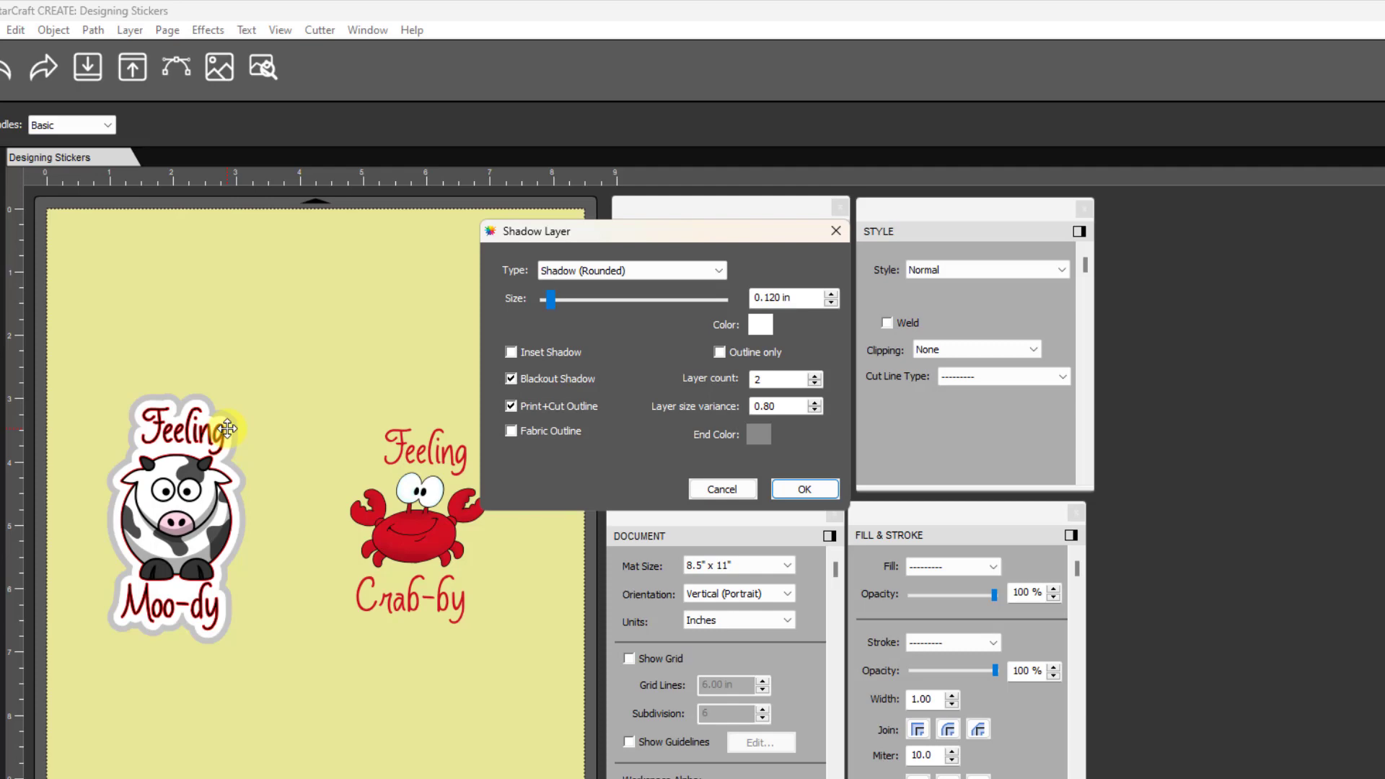
{"action": "left_click", "coordinate": [803, 489]}
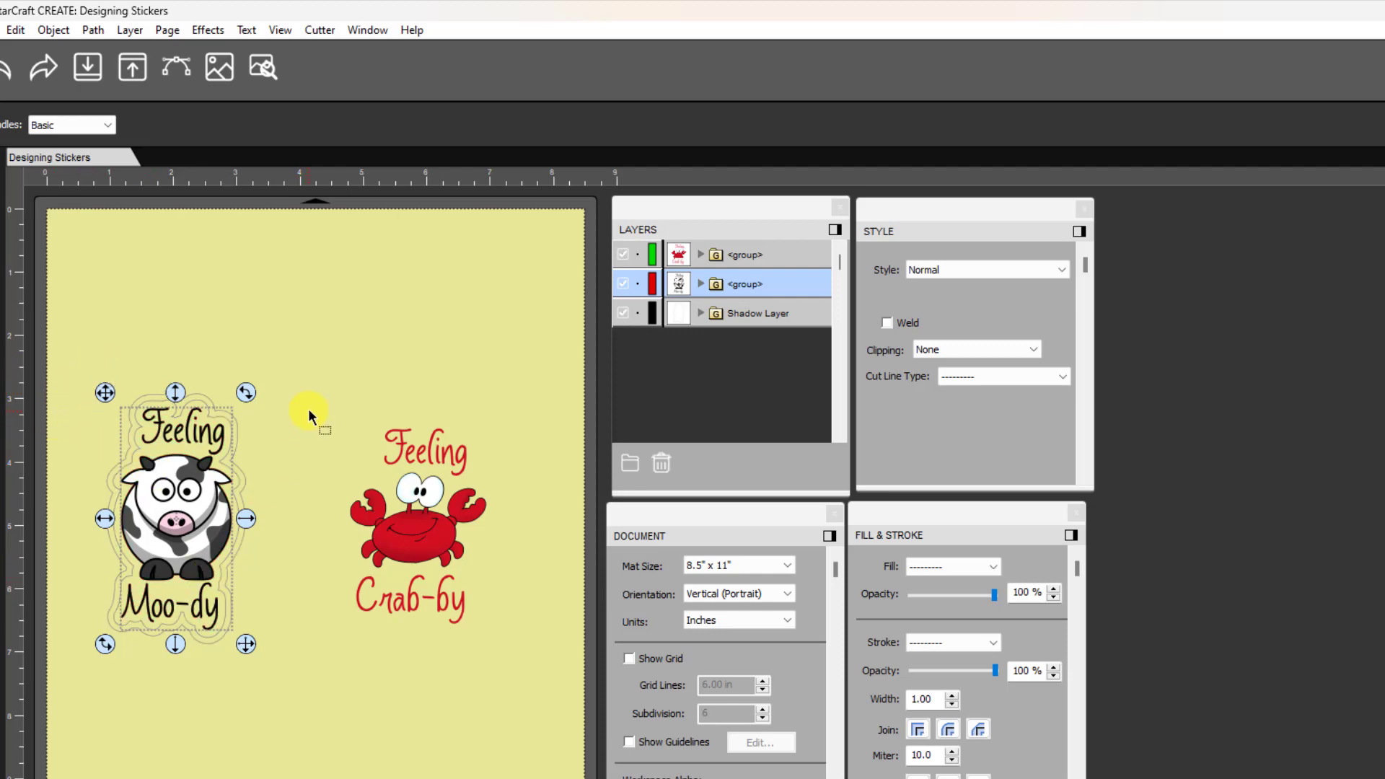
Start a Shadow Layer (Contour Cut) effect on the crab group with a shadow size of 0.11 in
{"action": "left_click_drag", "start_coordinate": [323, 388], "coordinate": [528, 699]}
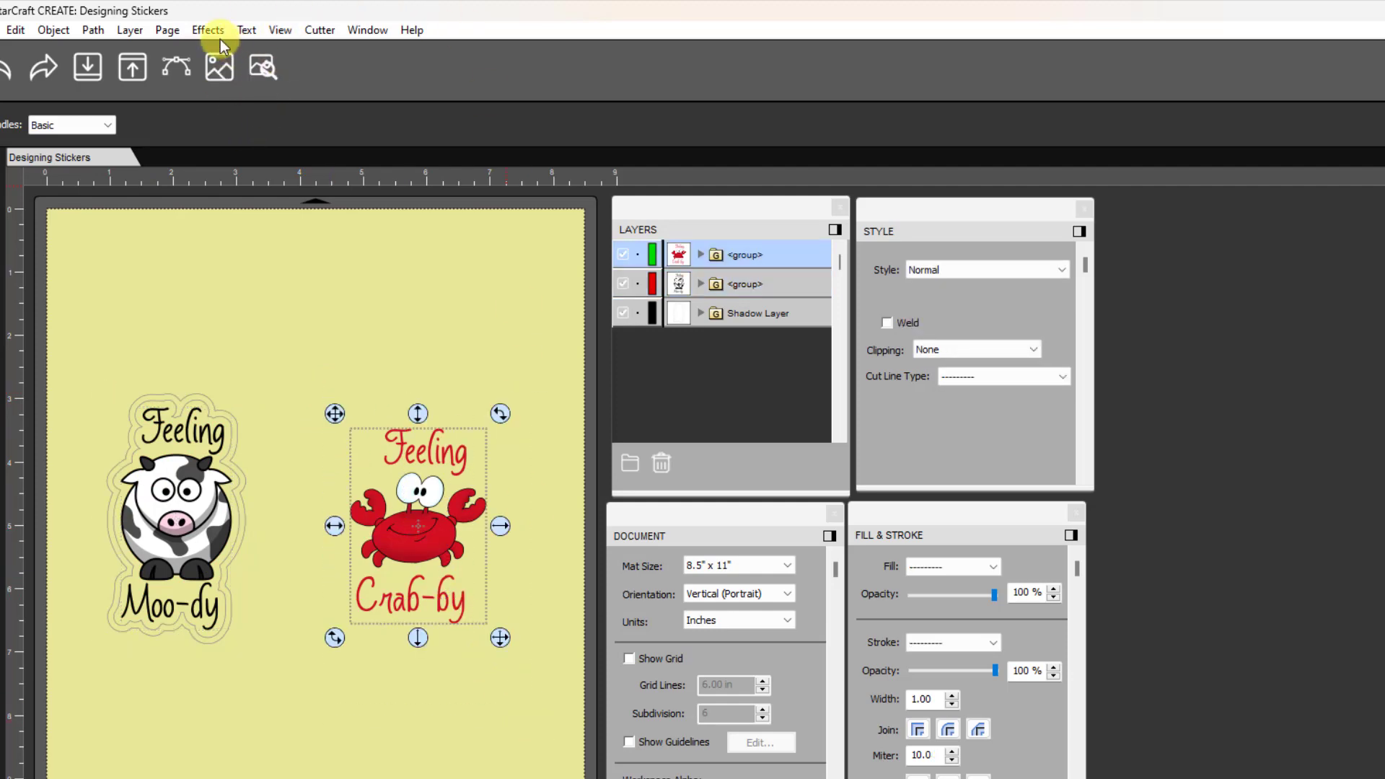
{"action": "left_click", "coordinate": [210, 28]}
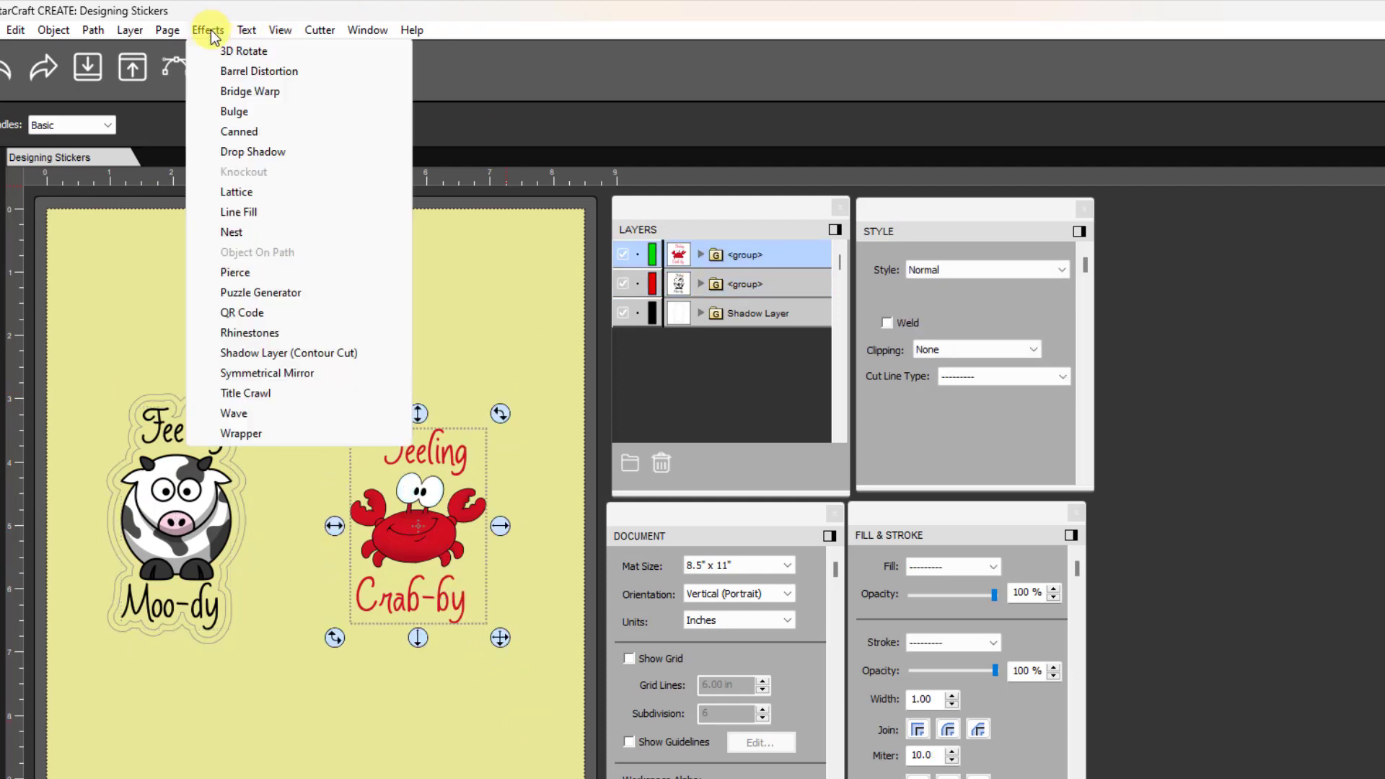
{"action": "left_click", "coordinate": [255, 356]}
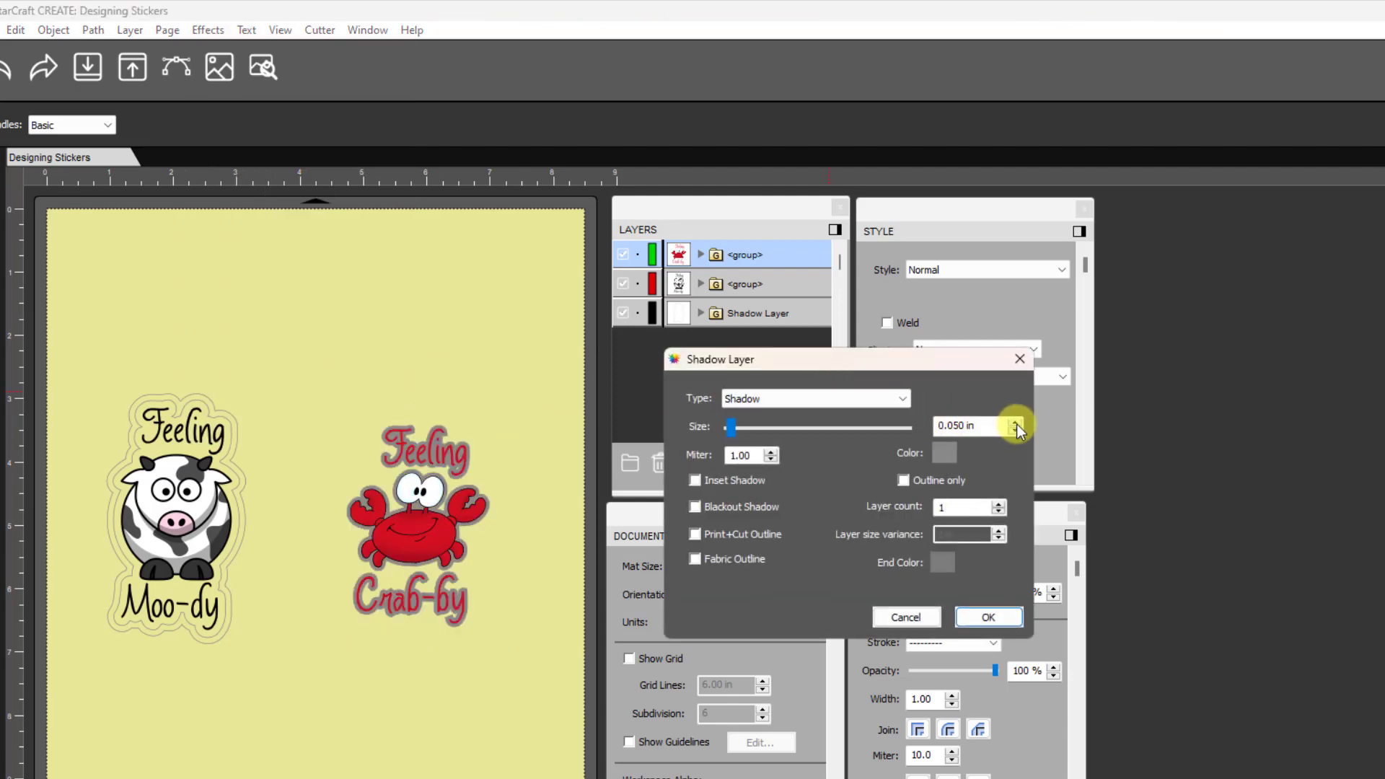
{"action": "left_click", "coordinate": [1016, 423]}
{"action": "double_click", "coordinate": [983, 426]}
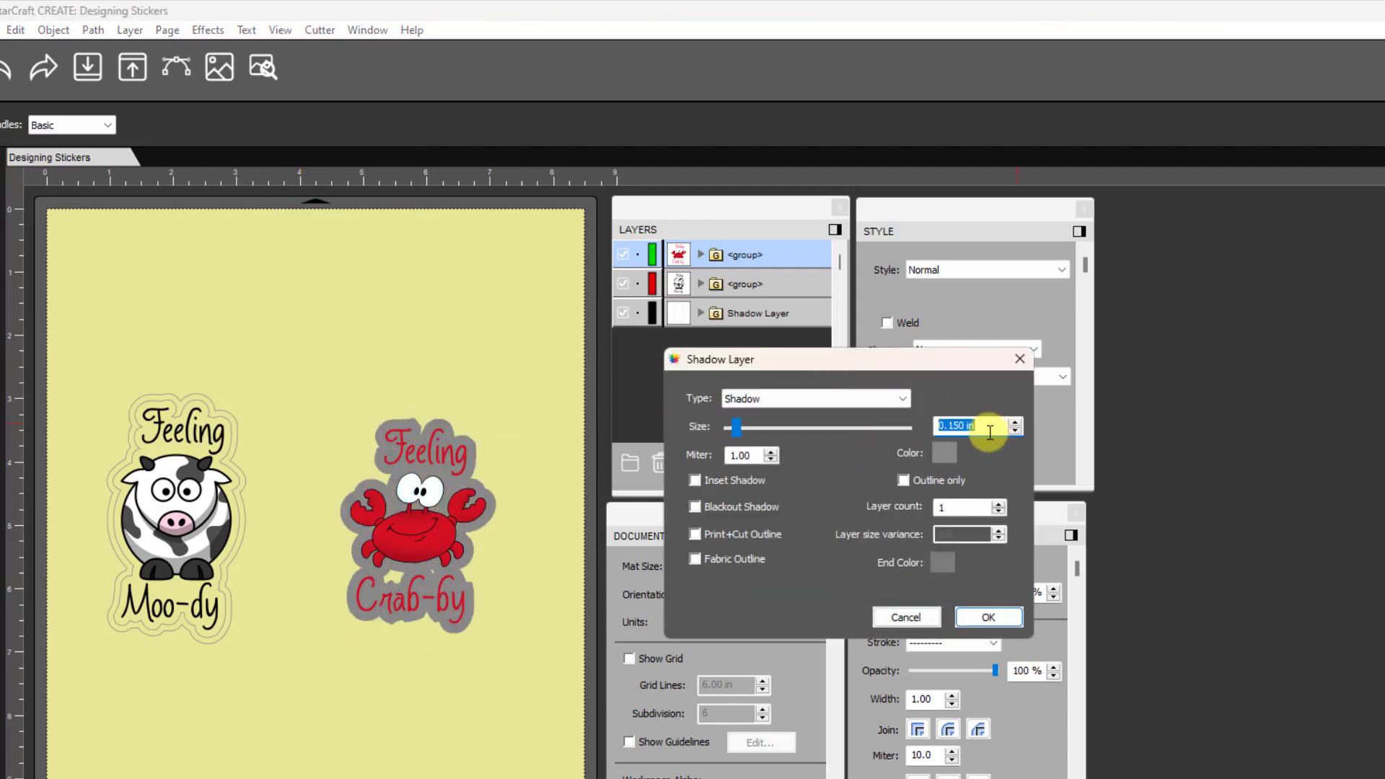
{"action": "type", "text": "0.11"}
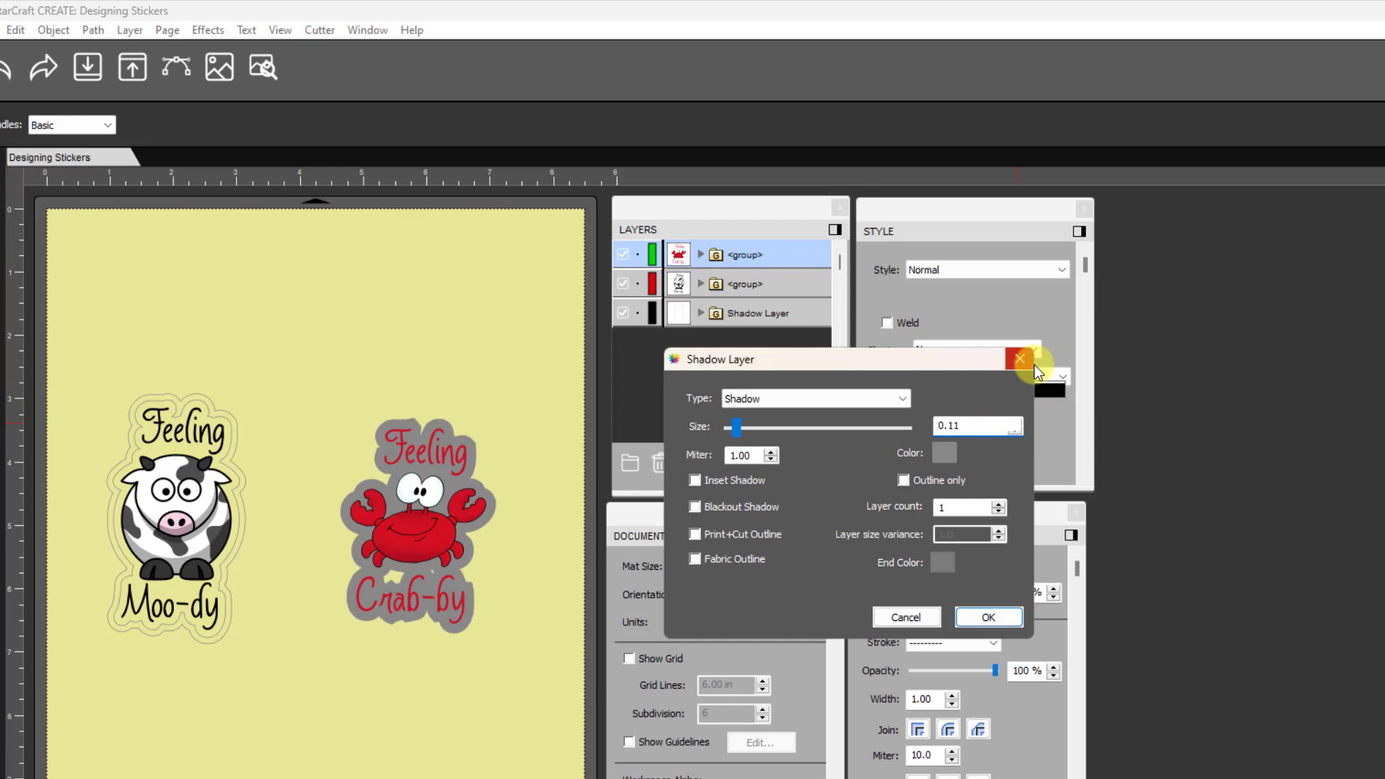
{"action": "key", "text": "Tab"}
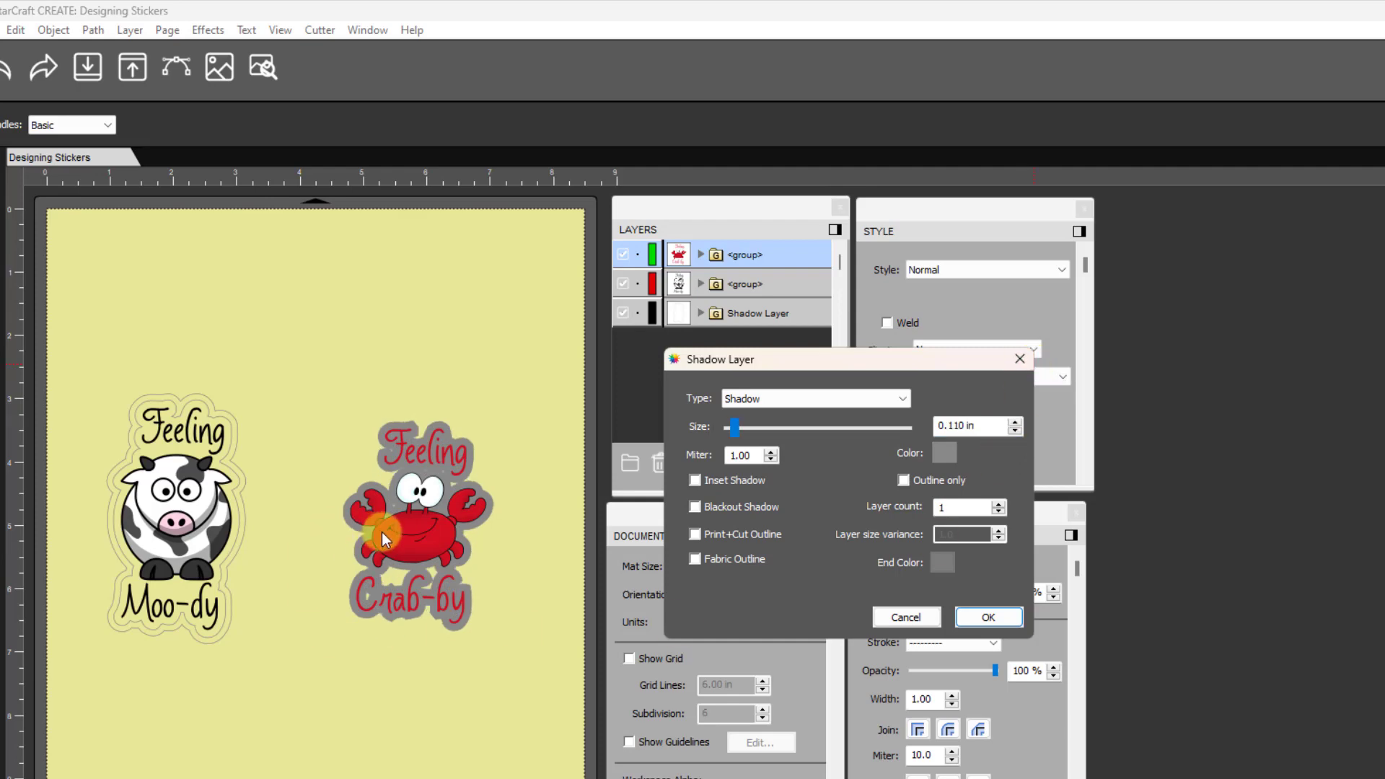
Turn on Blackout Shadow for the crab's shadow layer and set its size to 0.12 in
{"action": "left_click", "coordinate": [694, 508]}
{"action": "triple_click", "coordinate": [979, 424]}
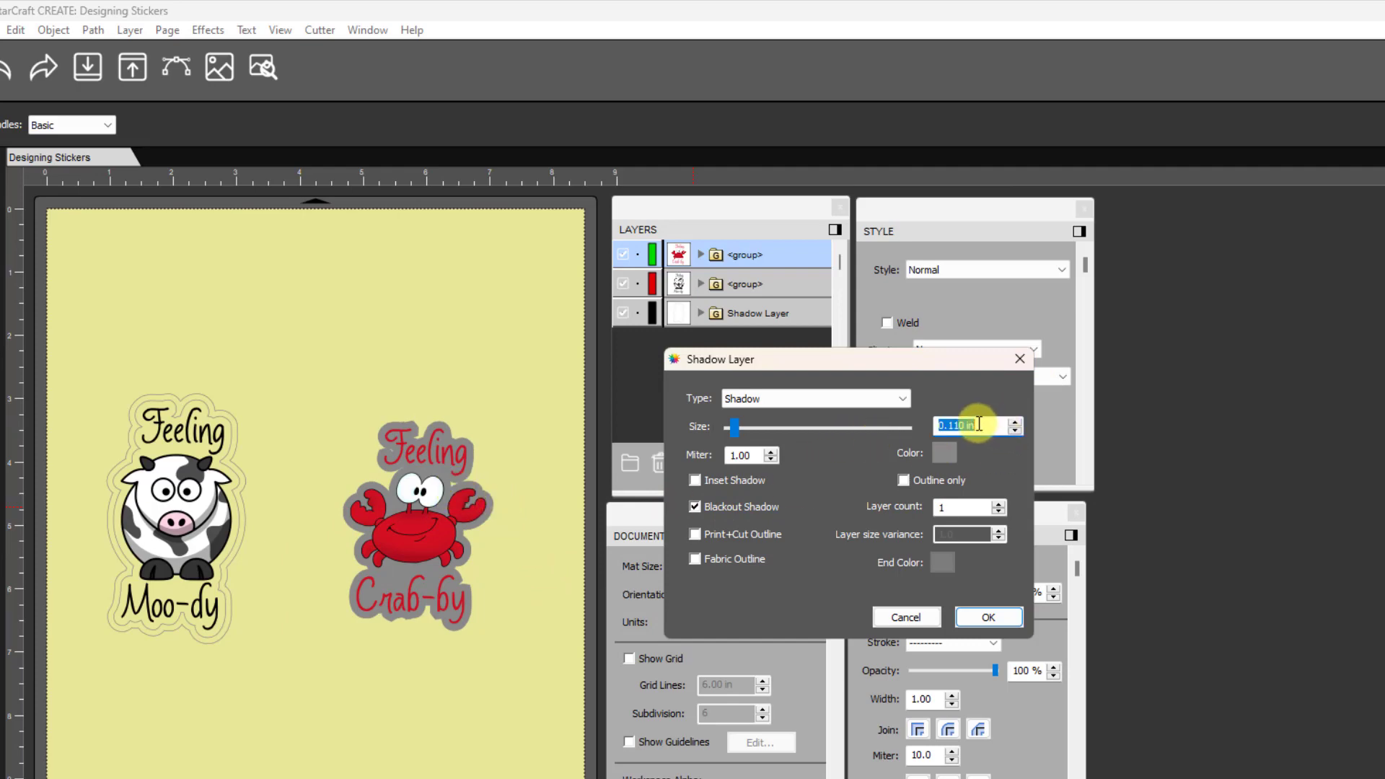
{"action": "type", "text": "0.12"}
{"action": "key", "text": "Tab"}
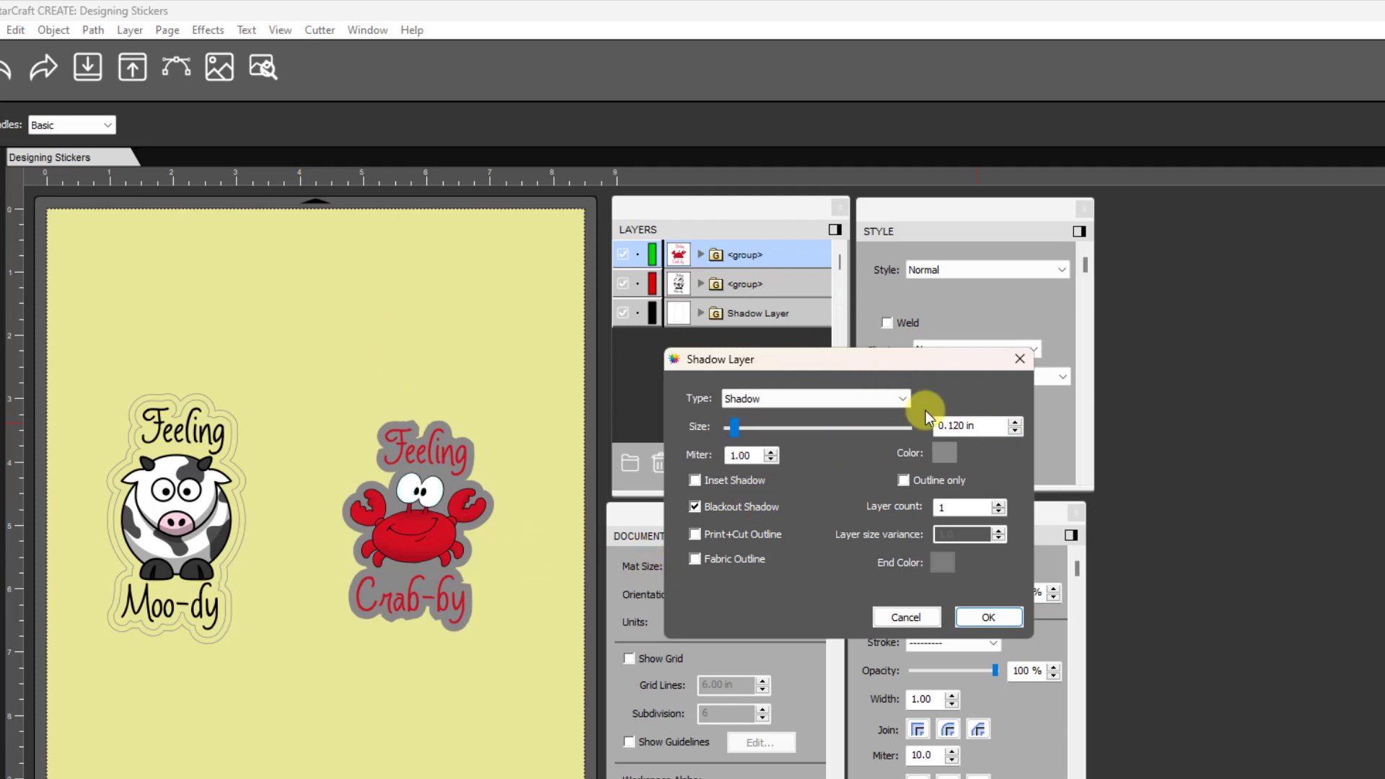
Set the crab's shadow type to Shadow (Rounded) and its color to white
{"action": "left_click", "coordinate": [906, 401]}
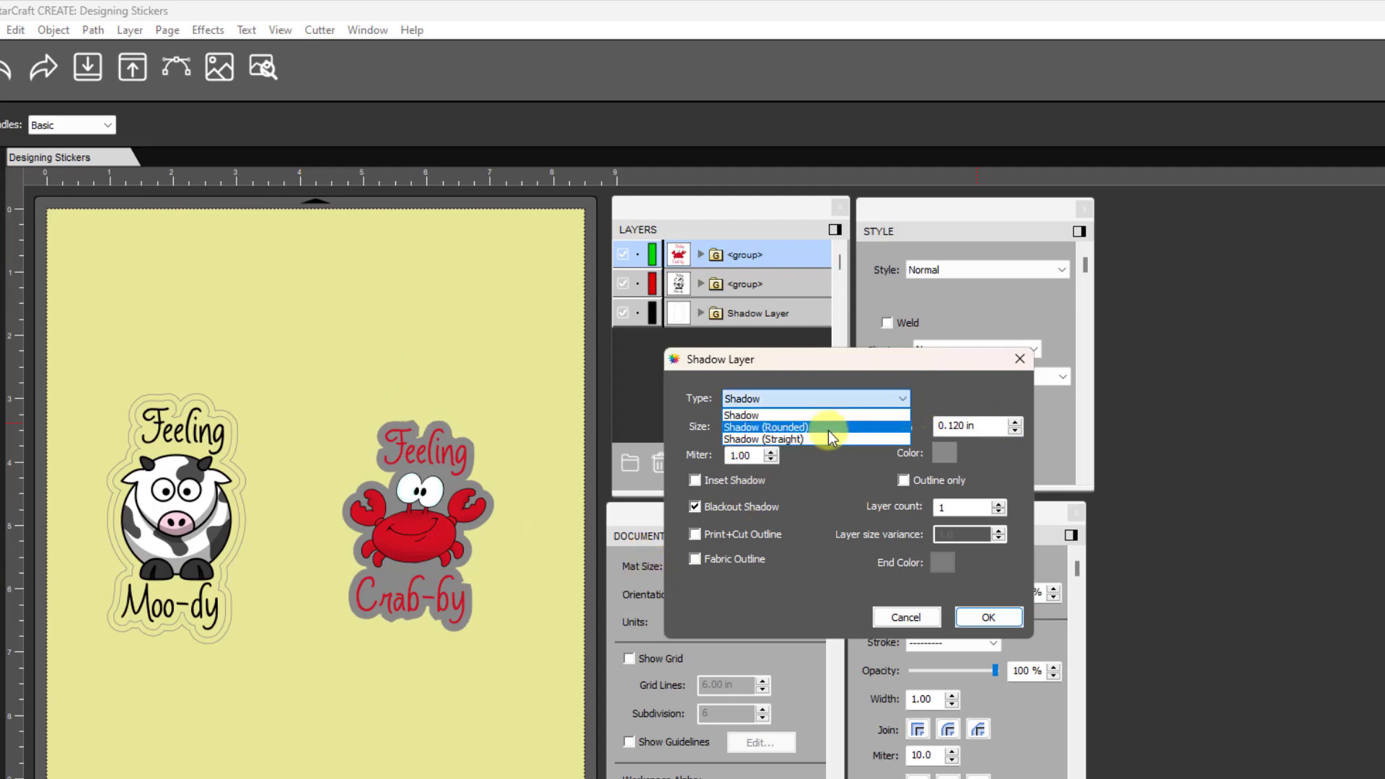
{"action": "left_click", "coordinate": [828, 431]}
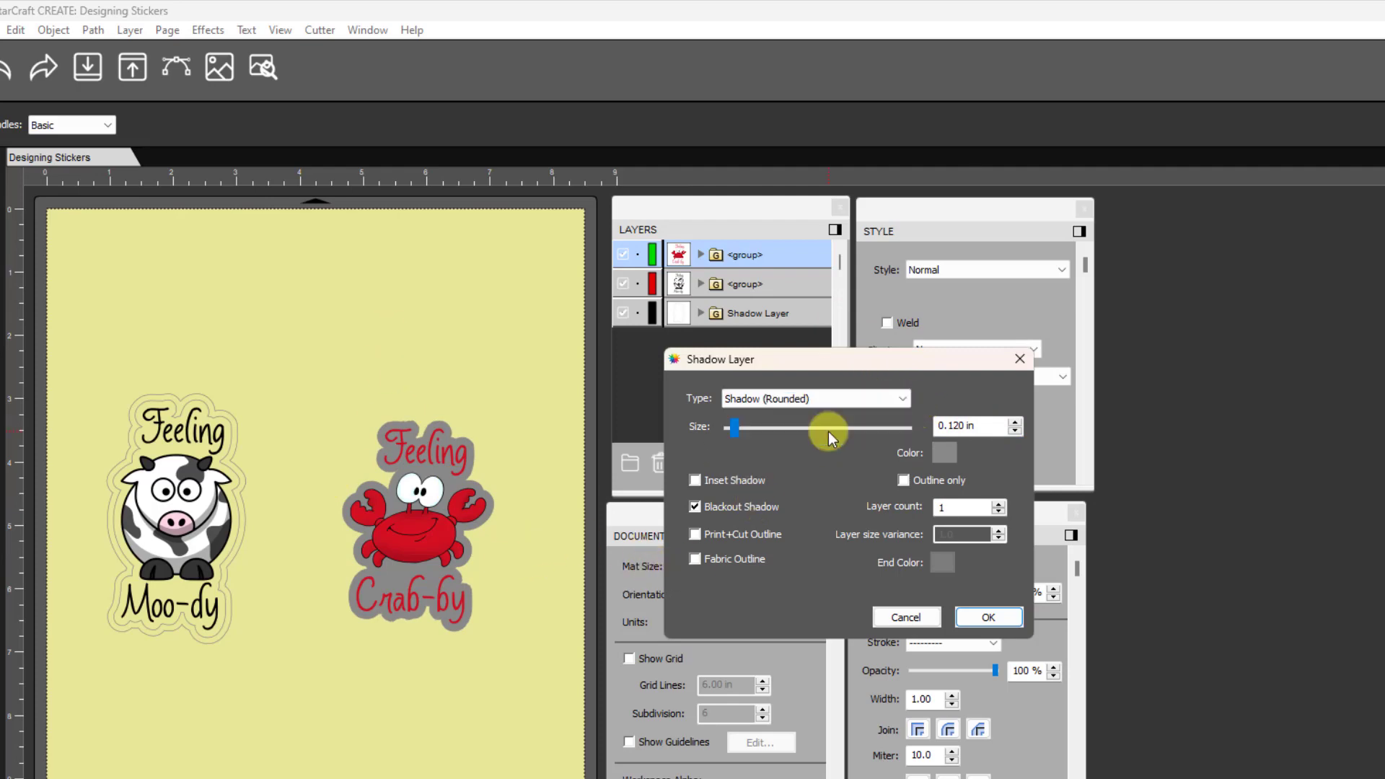
{"action": "left_click", "coordinate": [947, 455]}
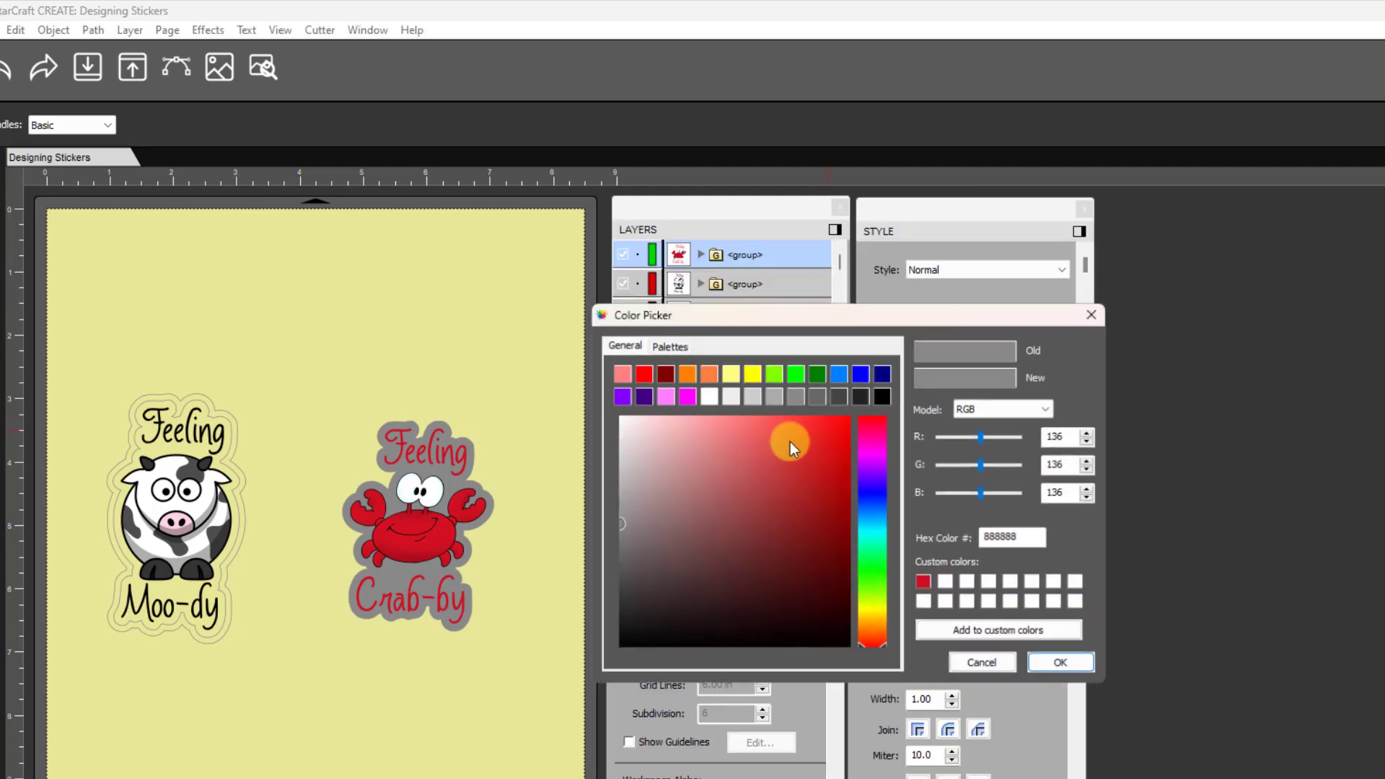
{"action": "left_click", "coordinate": [705, 401]}
{"action": "left_click", "coordinate": [1054, 665]}
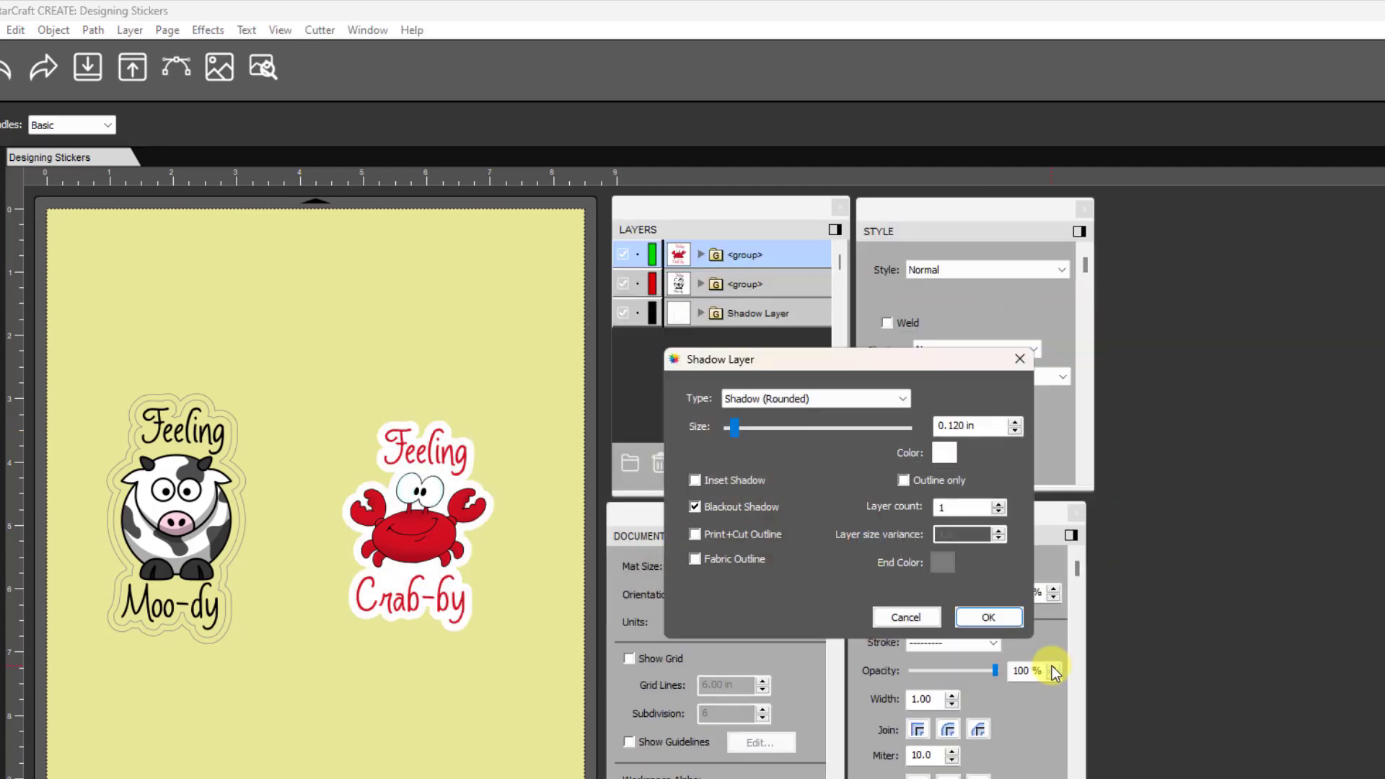
Apply the crab's shadow with a layer count of 2, a size variance of 0.80 and Print+Cut Outline turned on
{"action": "left_click", "coordinate": [999, 504]}
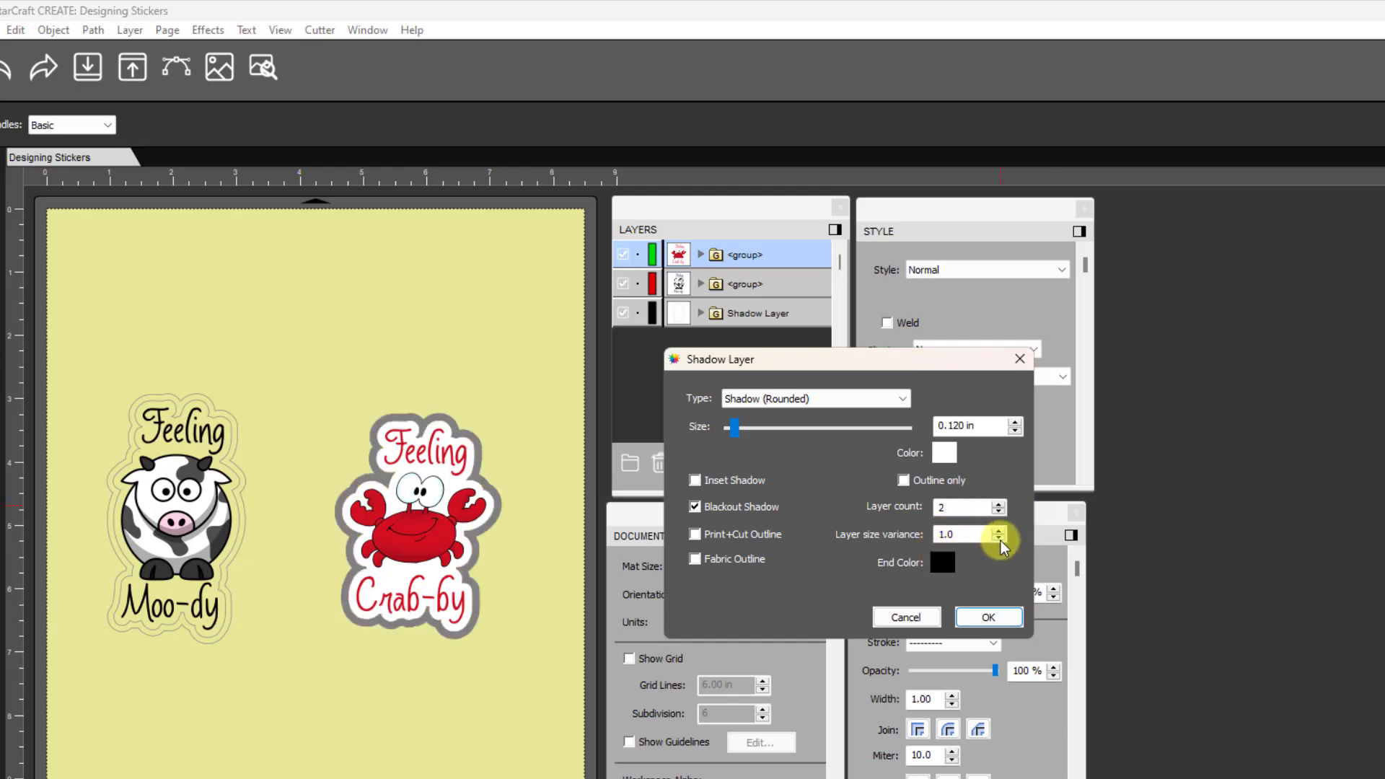
{"action": "left_click", "coordinate": [999, 538]}
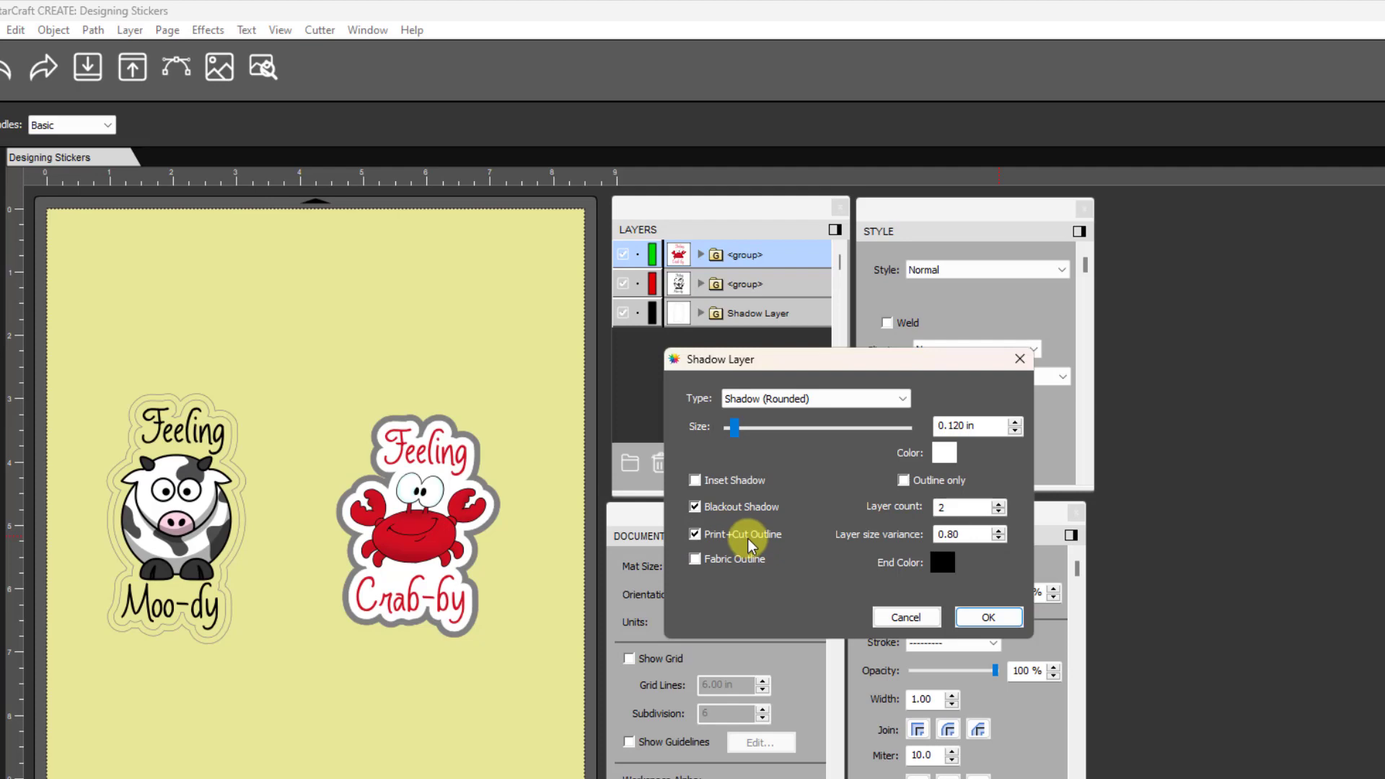
{"action": "left_click", "coordinate": [990, 618]}
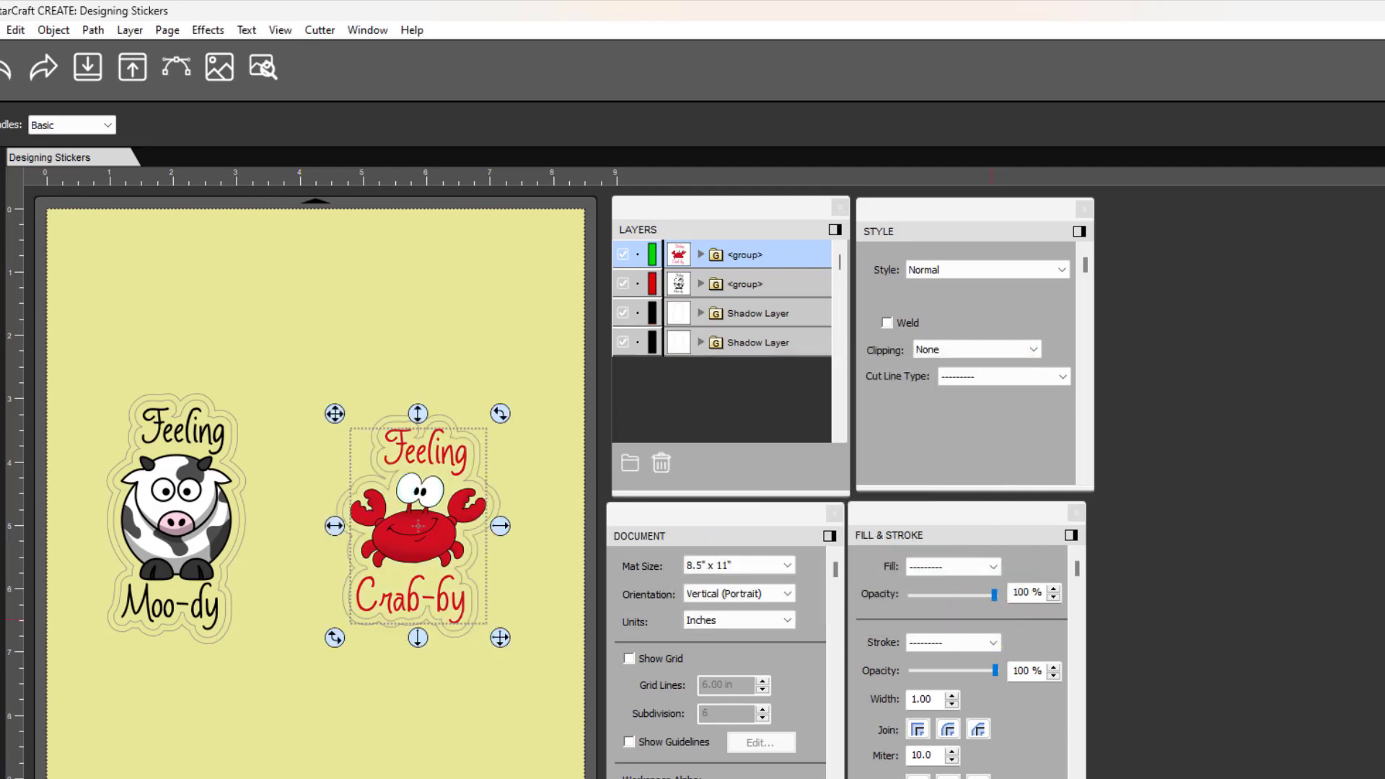
Deselect the crab, hide the page color, and preview the stickers' cut lines with and without the printable artwork
{"action": "left_click", "coordinate": [556, 756]}
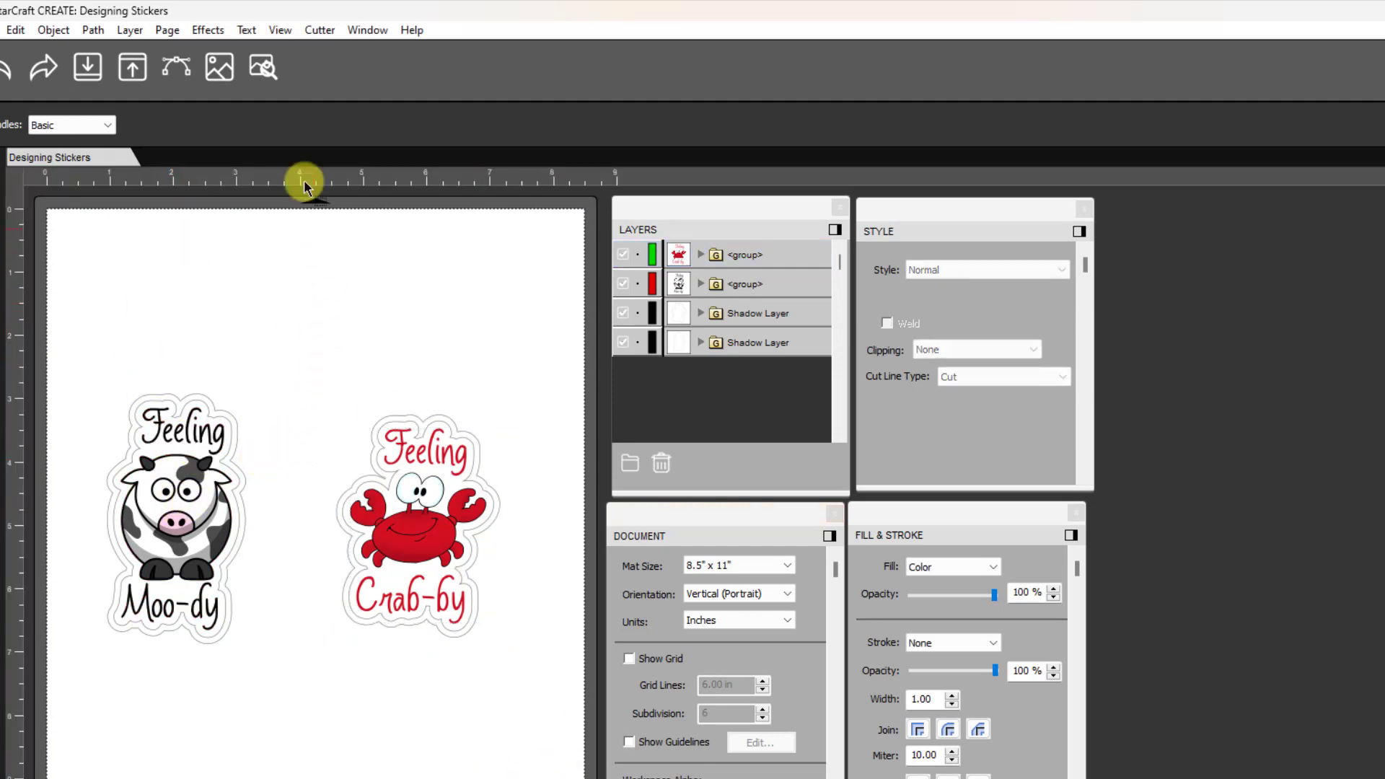
{"action": "left_click", "coordinate": [264, 68]}
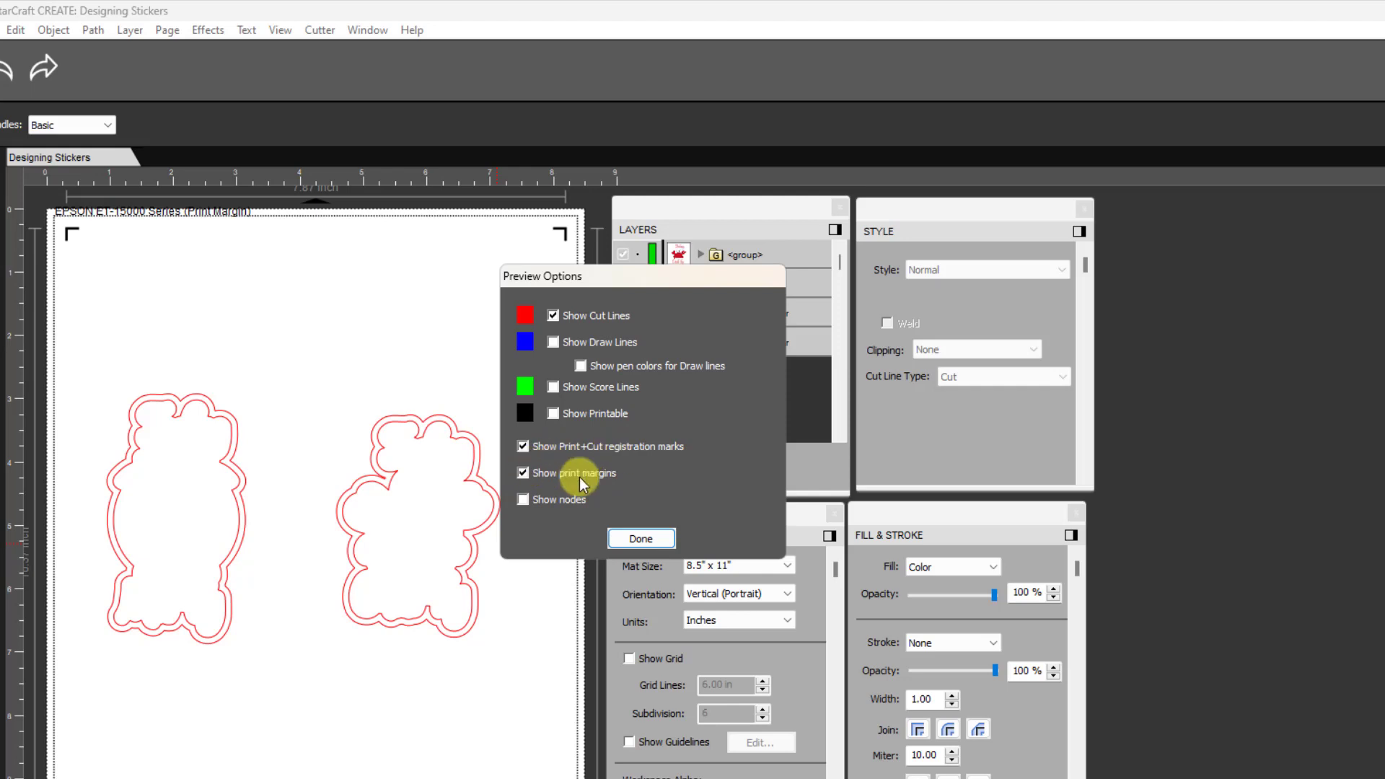
{"action": "left_click", "coordinate": [554, 413]}
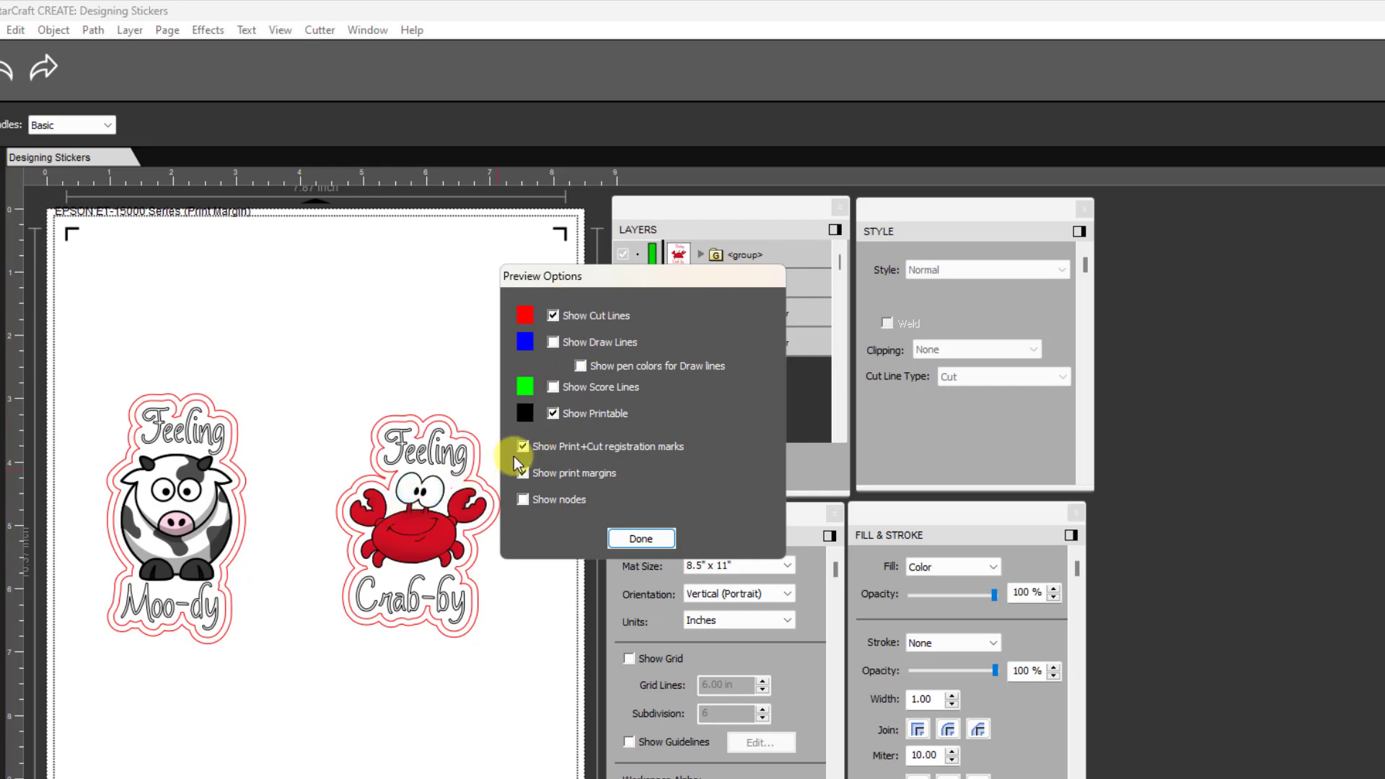
{"action": "left_click", "coordinate": [554, 414]}
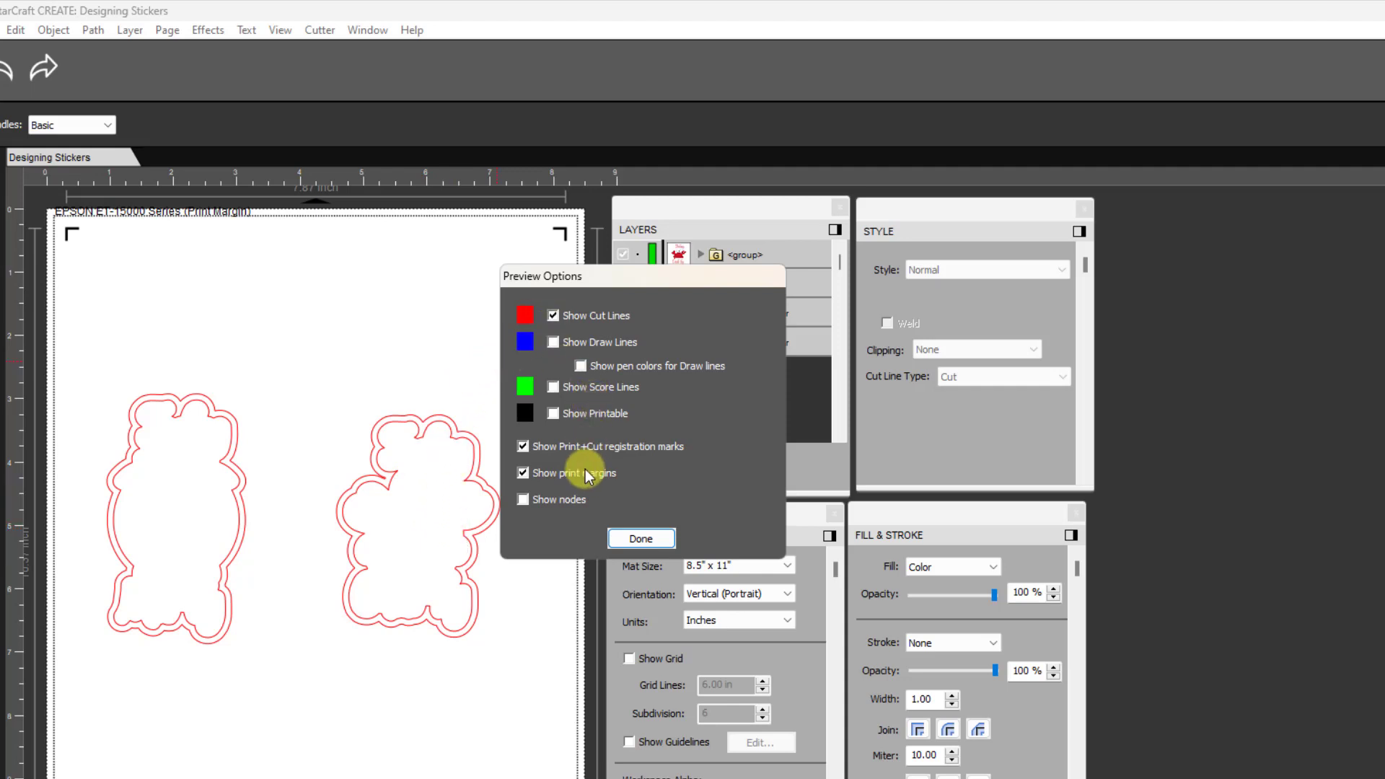
{"action": "left_click", "coordinate": [641, 539]}
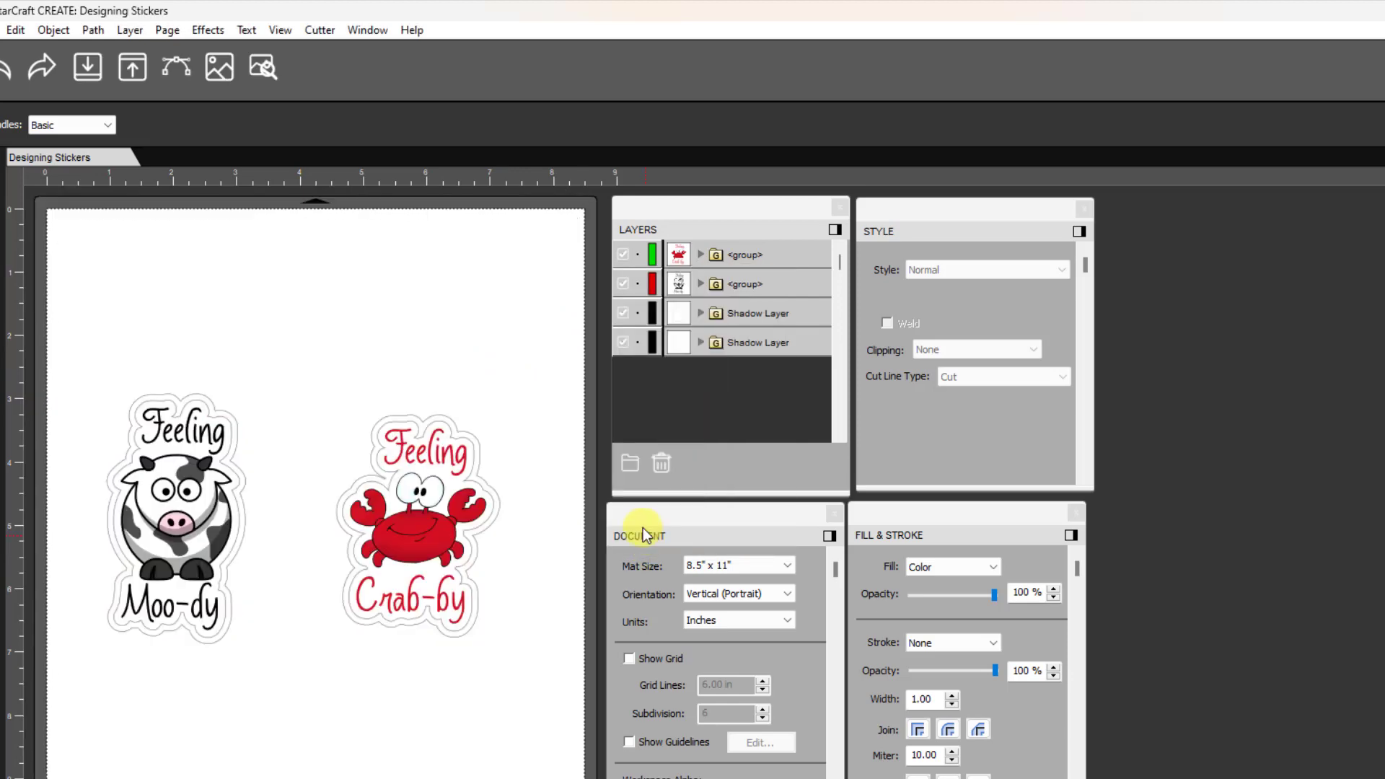
Set the cut line type of the inner contour in the crab's shadow layer to Score
{"action": "left_click", "coordinate": [699, 313]}
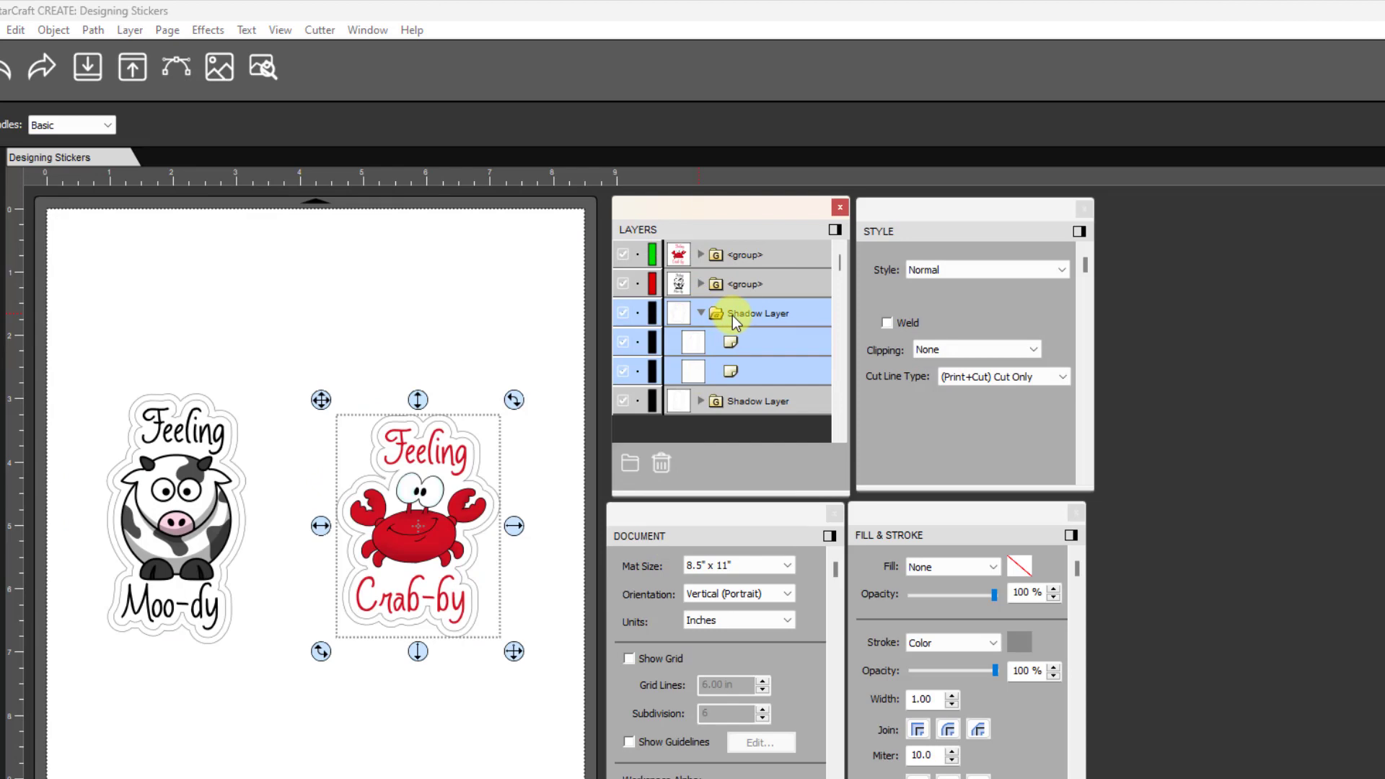
{"action": "left_click", "coordinate": [742, 341]}
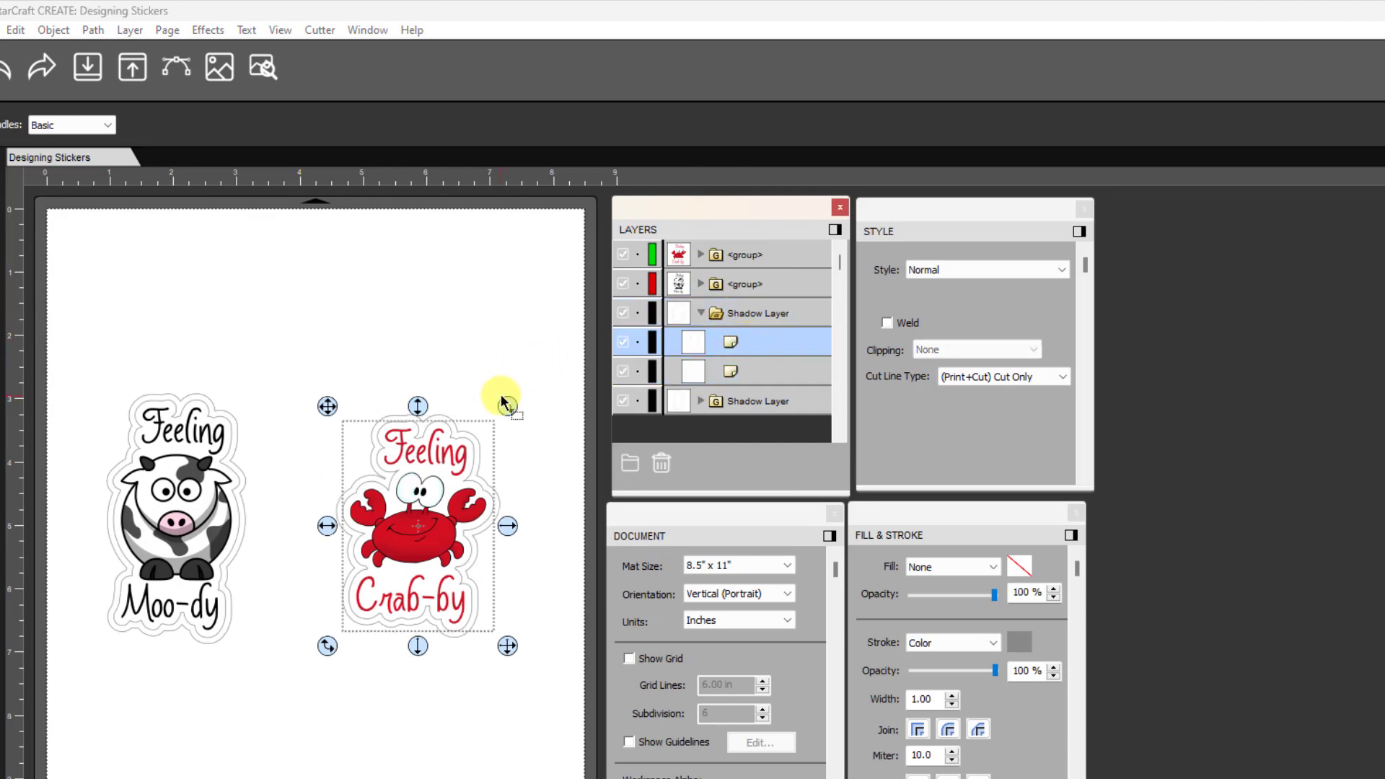
{"action": "left_click", "coordinate": [746, 370]}
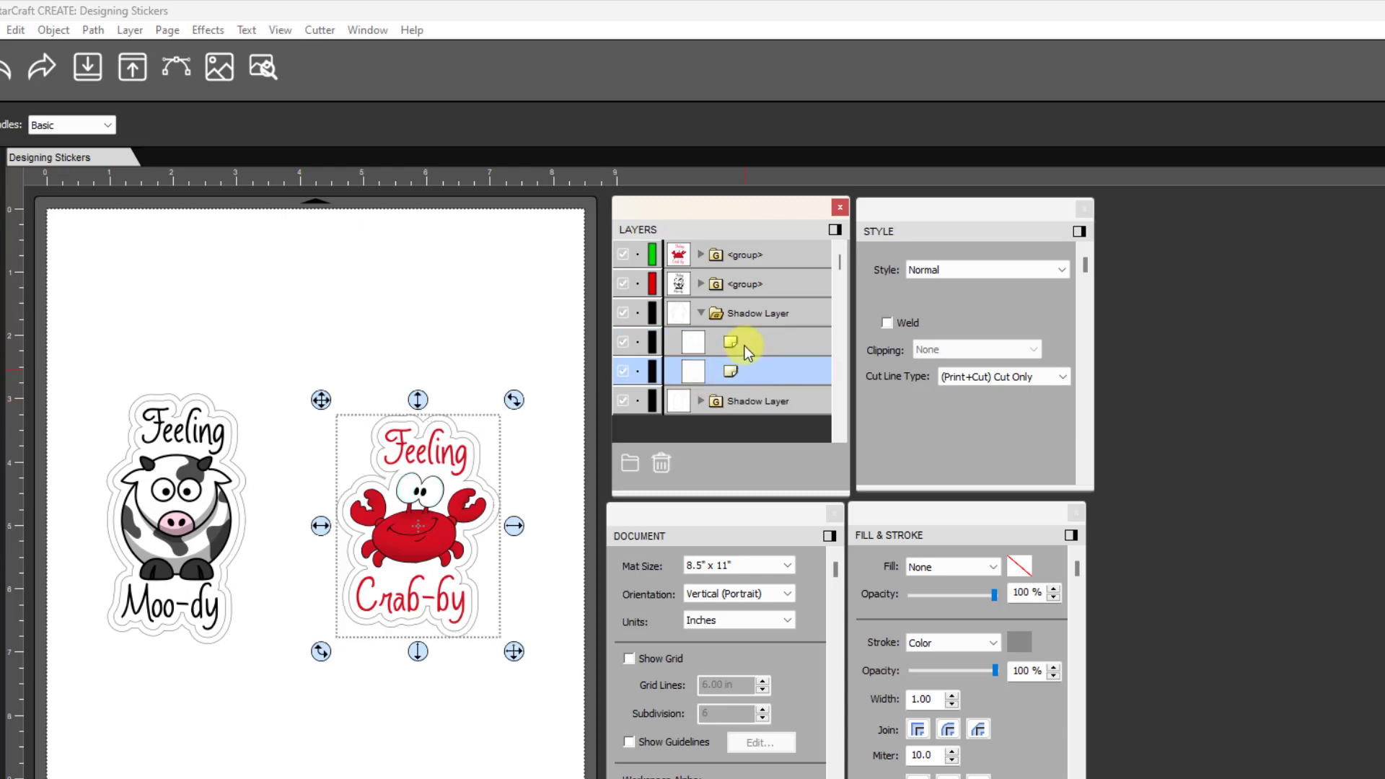
{"action": "left_click", "coordinate": [743, 342]}
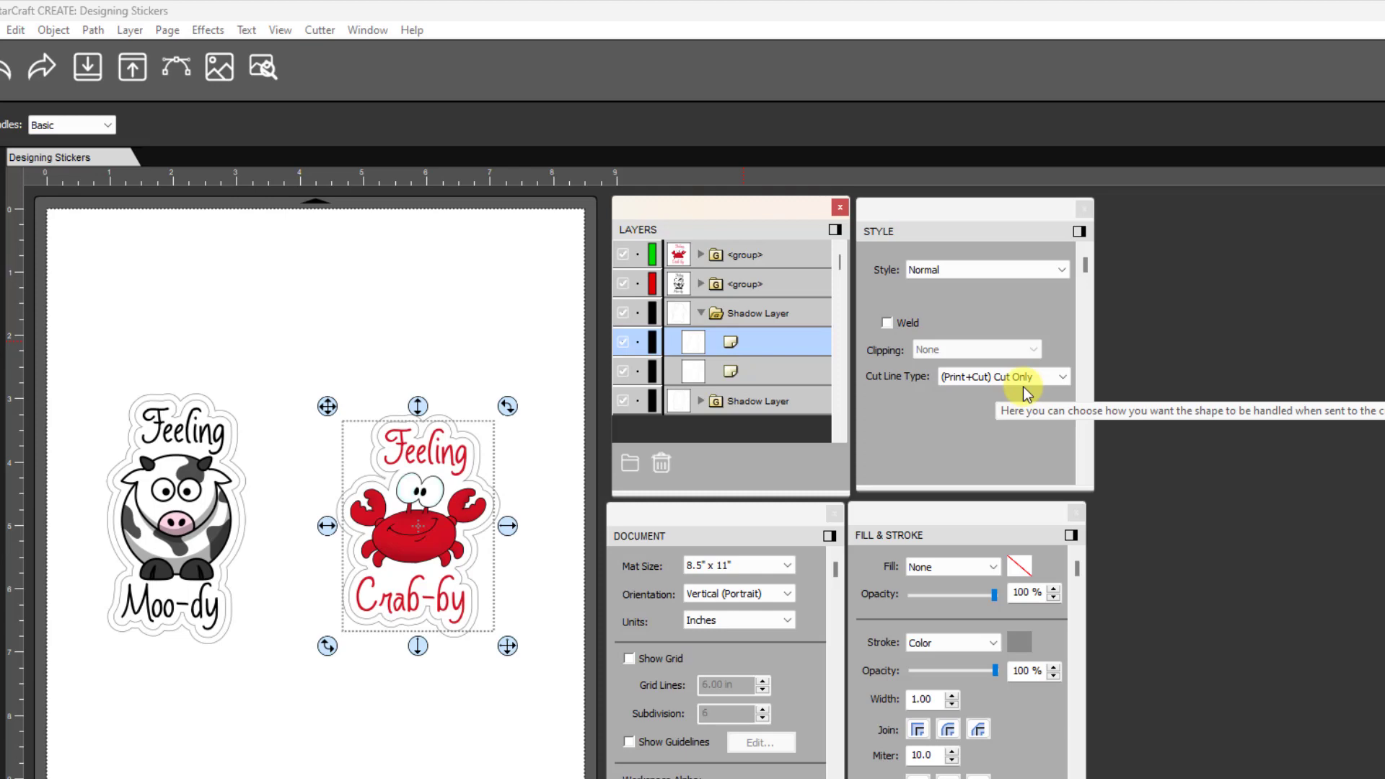
{"action": "left_click", "coordinate": [1064, 378]}
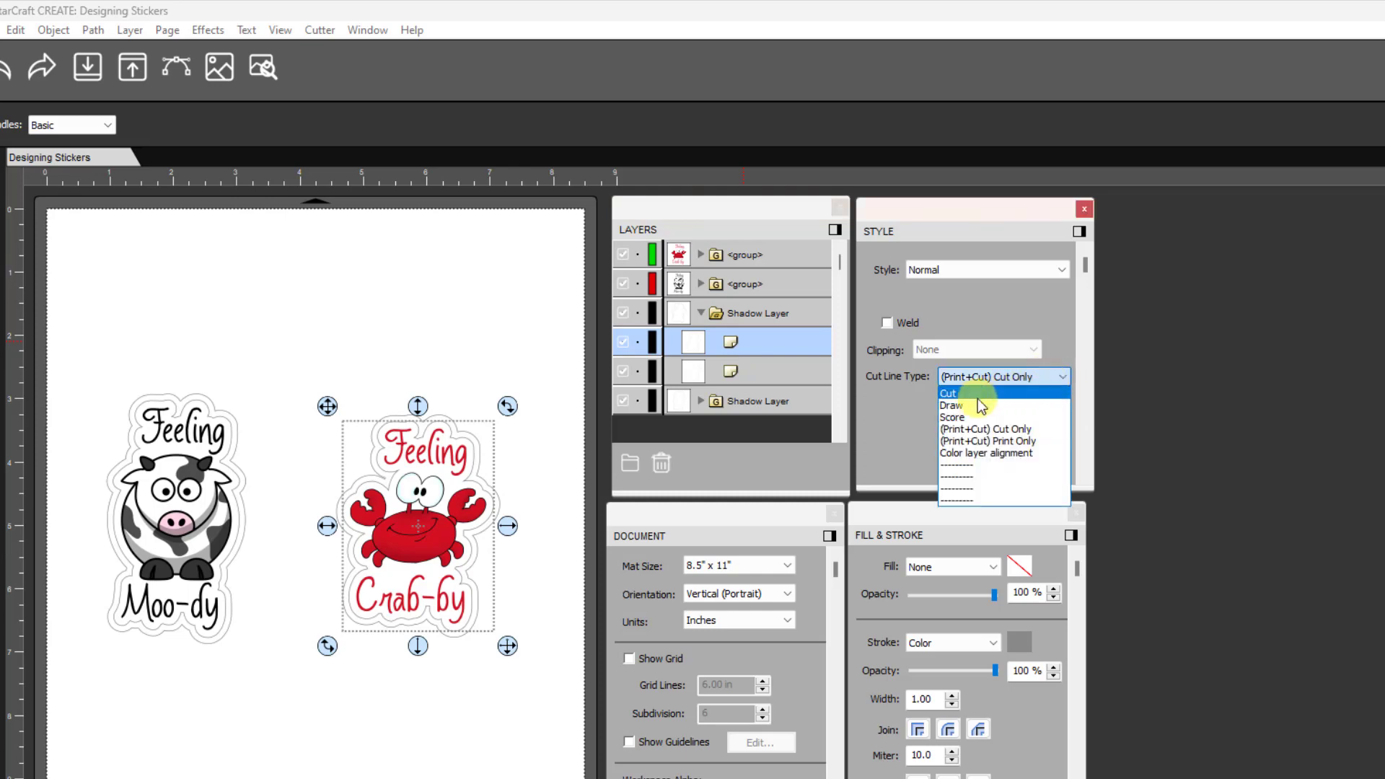
{"action": "left_click", "coordinate": [963, 417]}
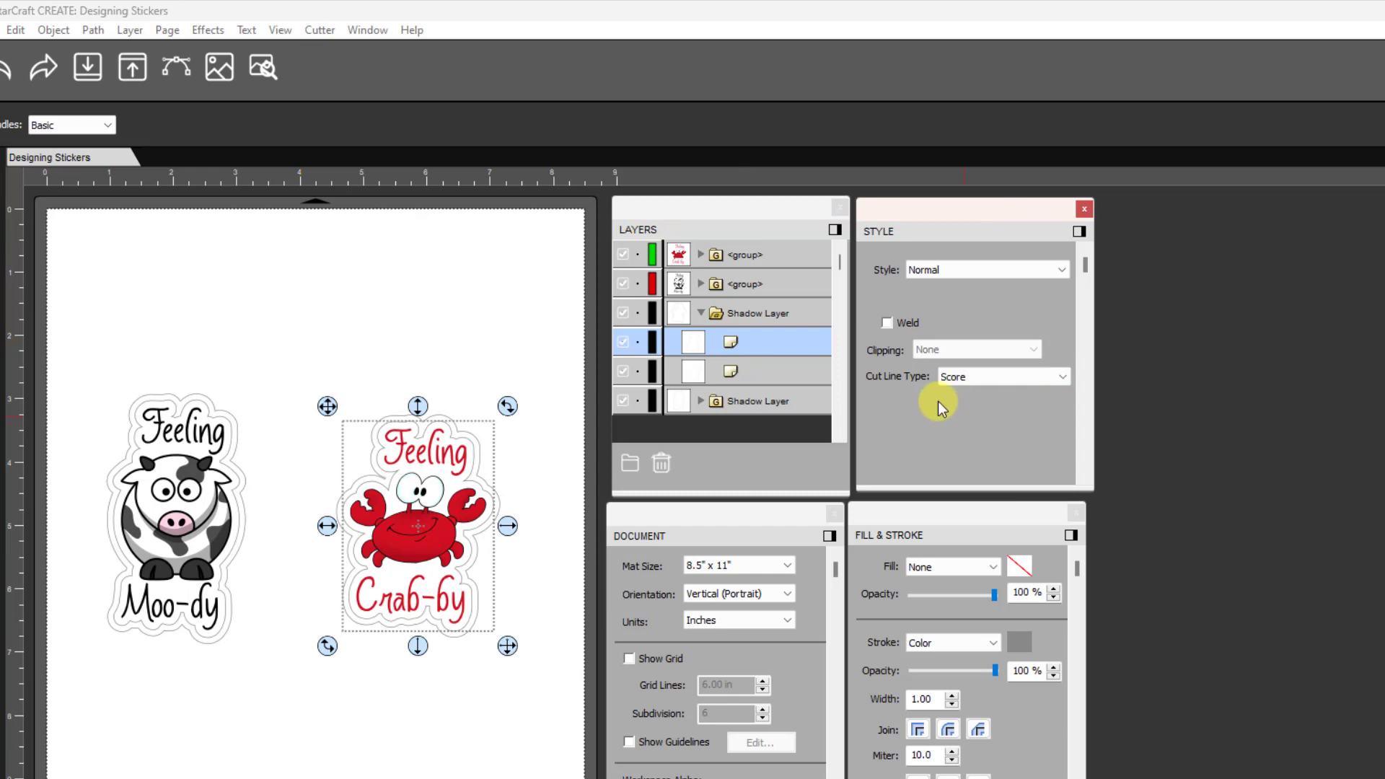
Expand the cow's shadow layer and set its inner contour's cut line type to Cut
{"action": "left_click", "coordinate": [702, 401]}
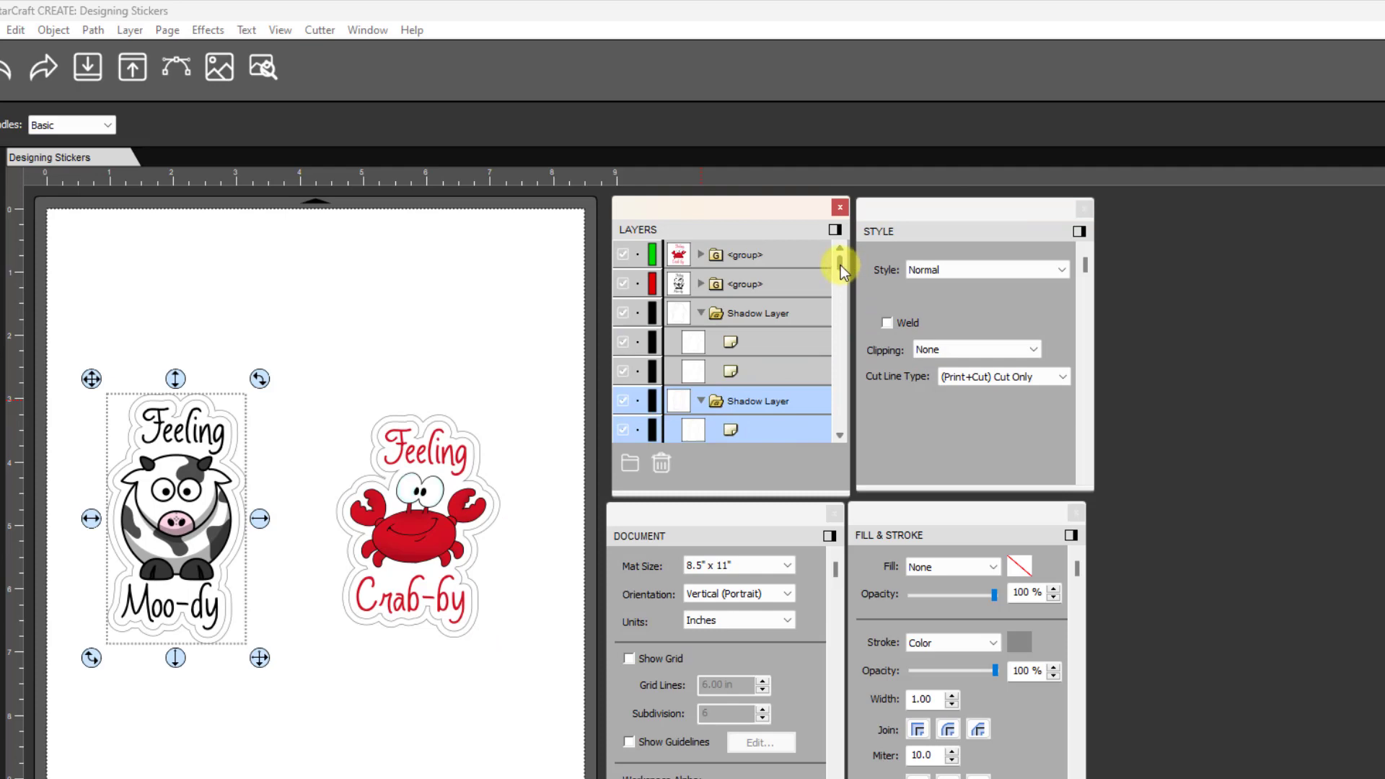
{"action": "left_click_drag", "start_coordinate": [841, 265], "coordinate": [834, 328]}
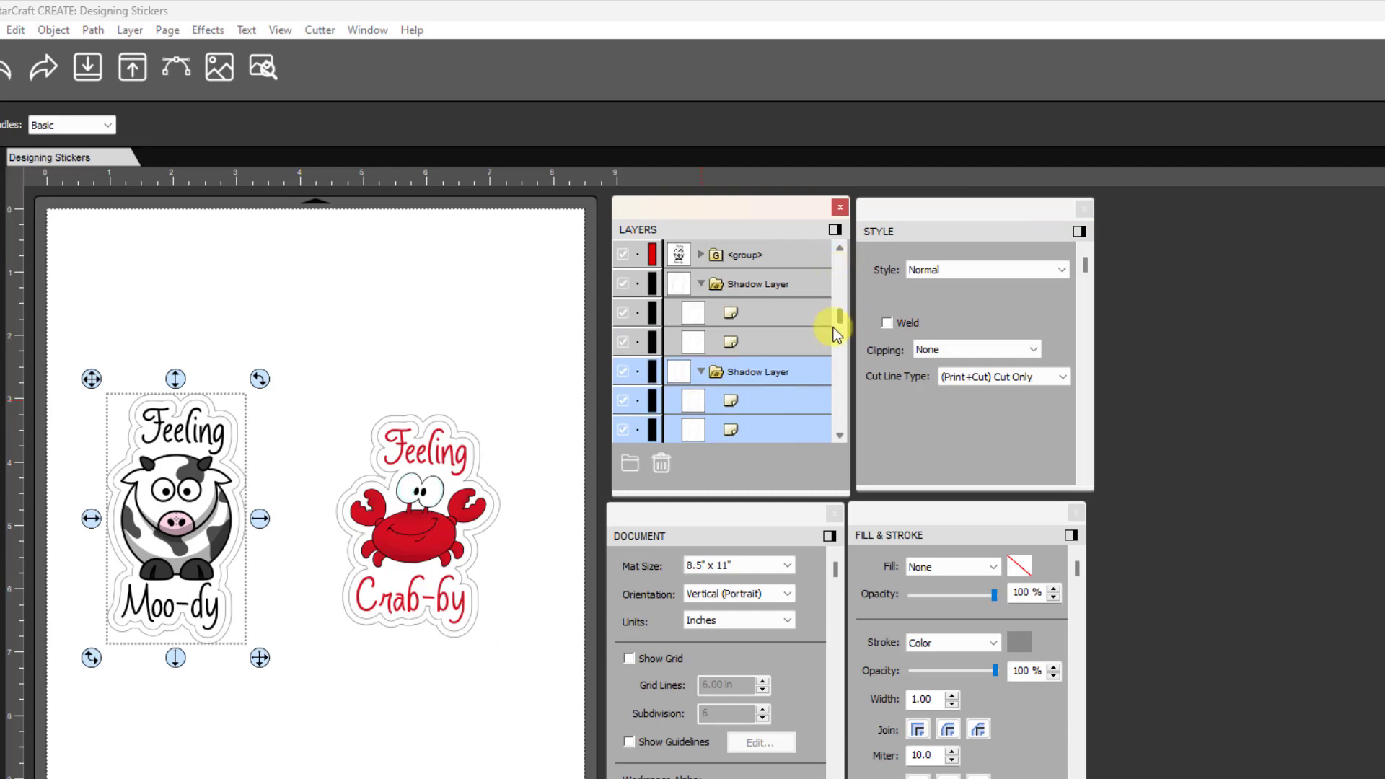
{"action": "left_click", "coordinate": [751, 400]}
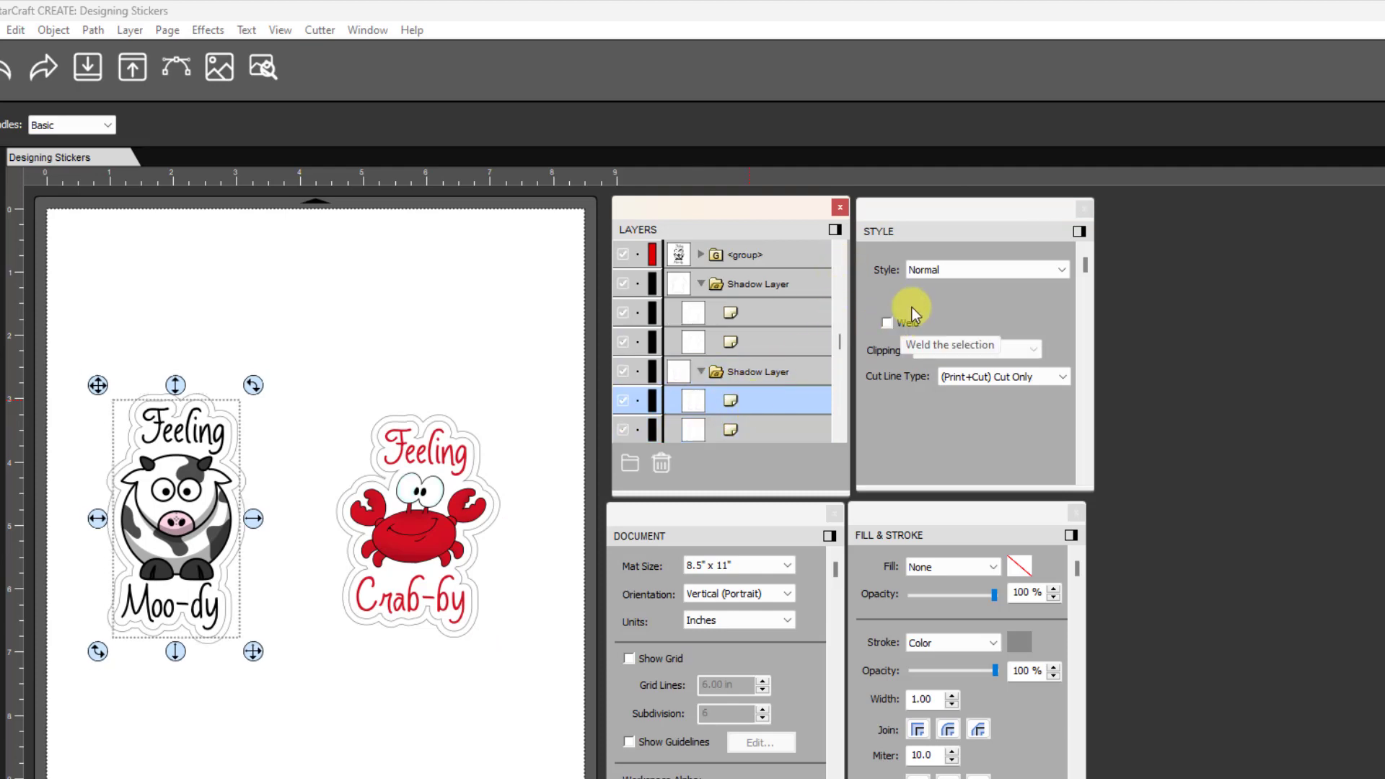
{"action": "left_click", "coordinate": [1062, 377]}
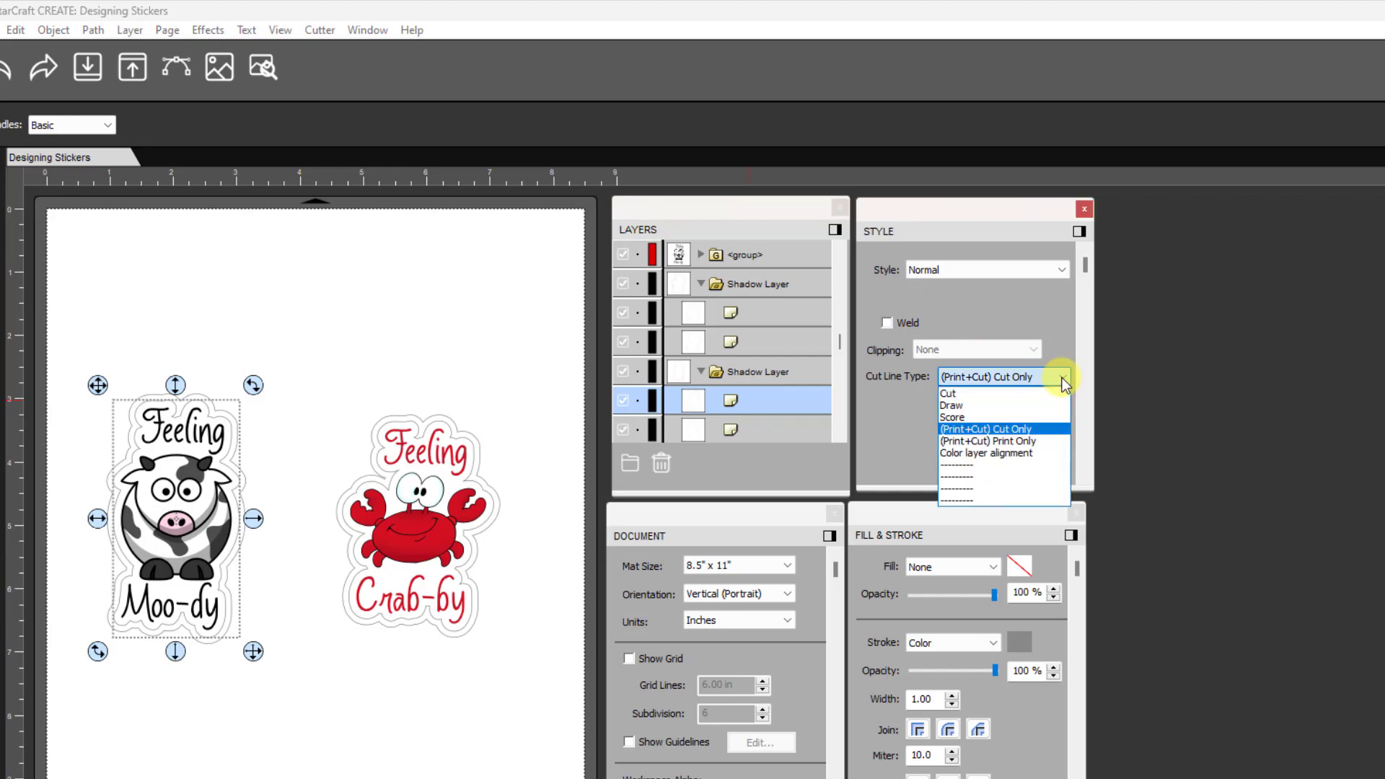
{"action": "left_click", "coordinate": [953, 394]}
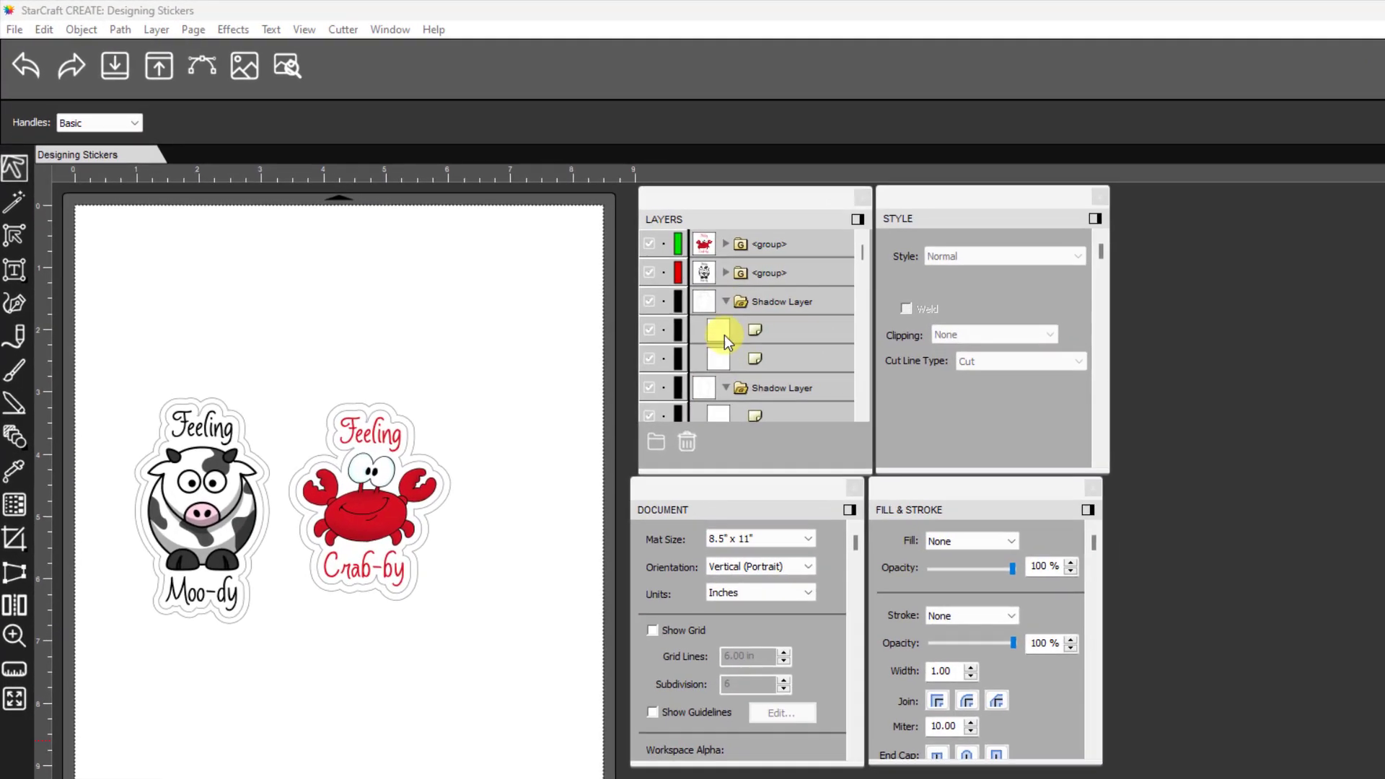
Collapse both shadow layers in the layer list and group the cow artwork with its shadow layer
{"action": "left_click", "coordinate": [608, 254]}
{"action": "left_click", "coordinate": [749, 338]}
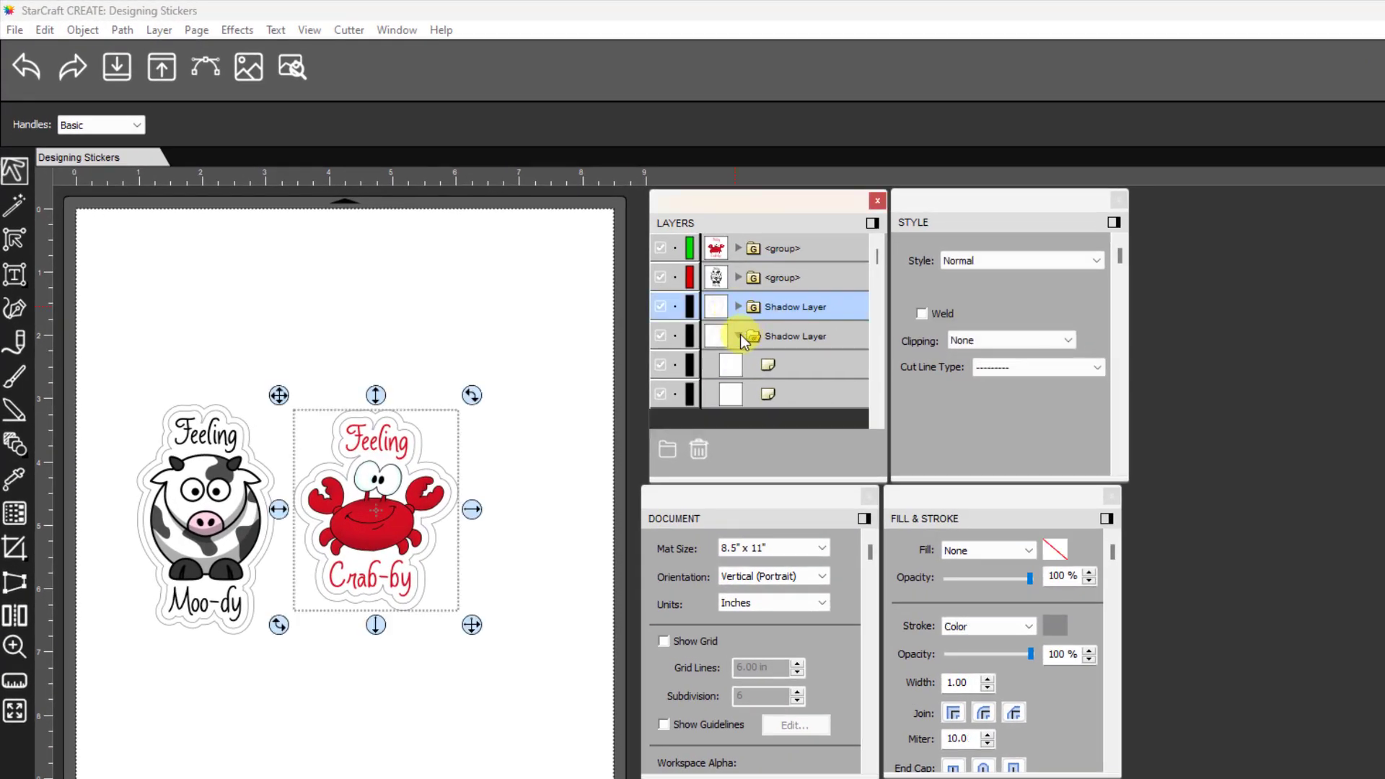
{"action": "left_click", "coordinate": [75, 287]}
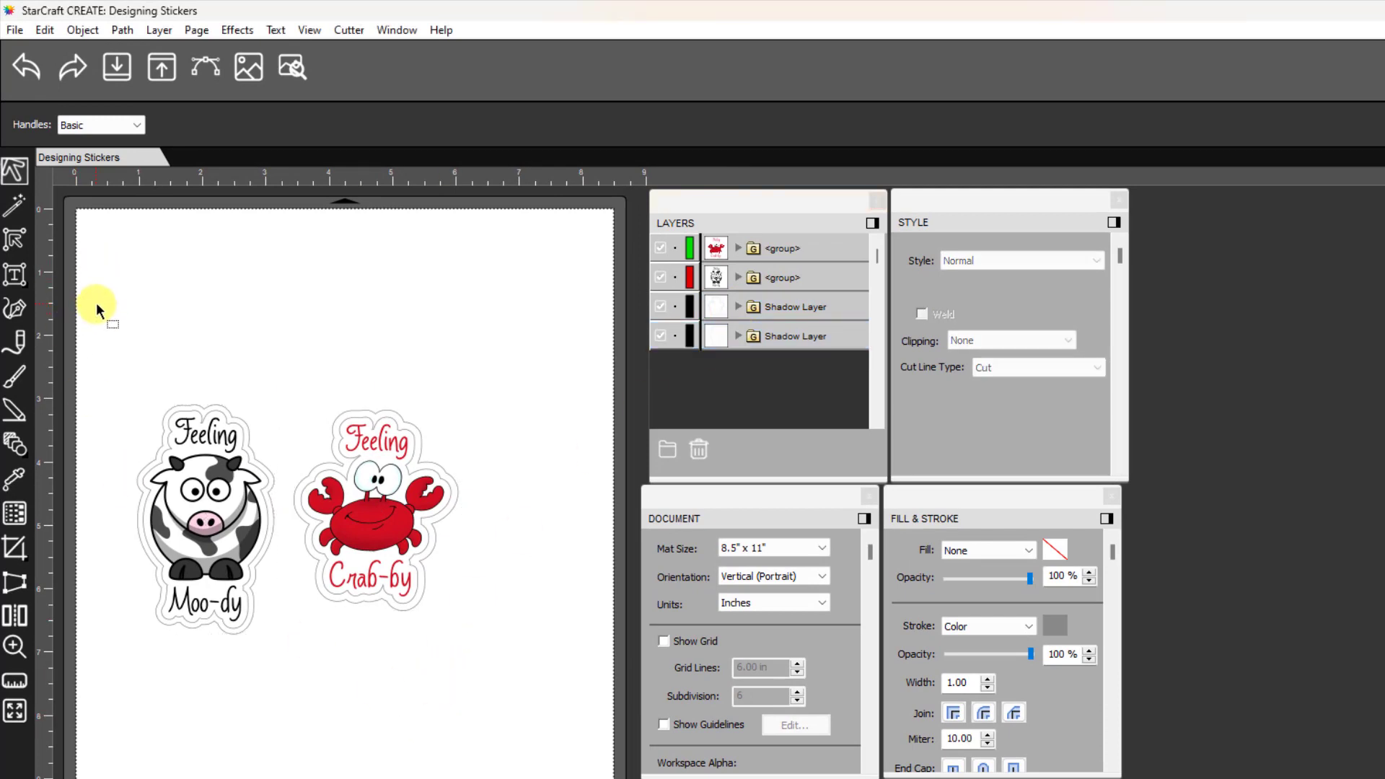
{"action": "left_click_drag", "start_coordinate": [95, 303], "coordinate": [282, 773]}
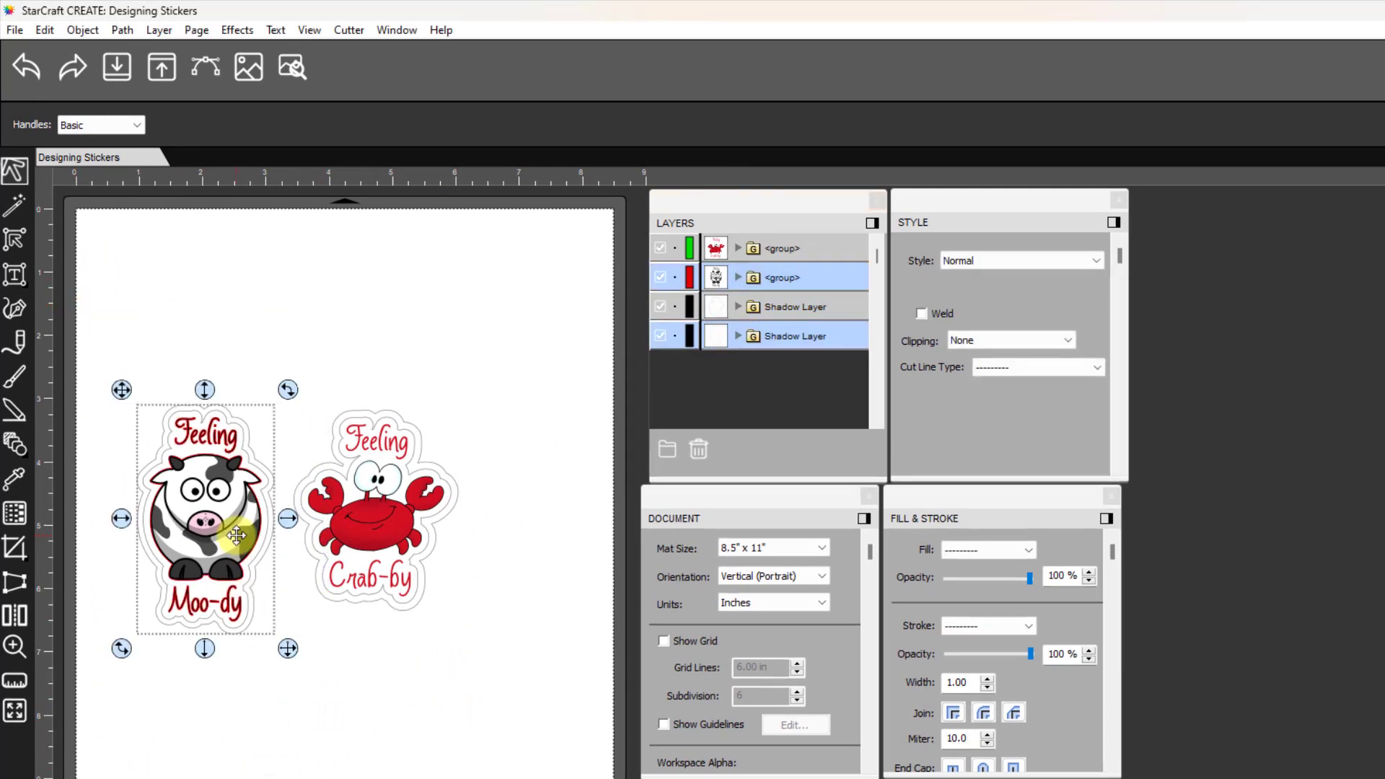
{"action": "right_click", "coordinate": [238, 538]}
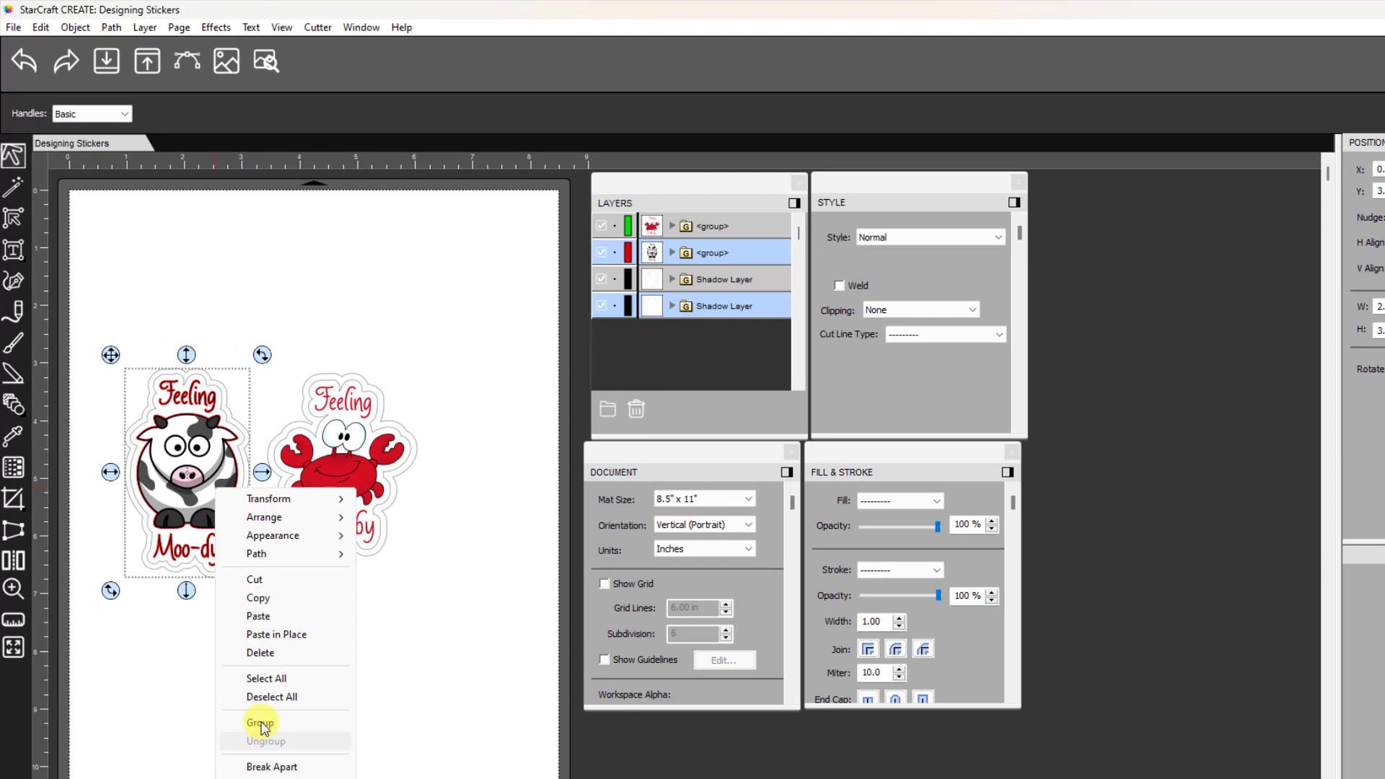
{"action": "left_click", "coordinate": [262, 723]}
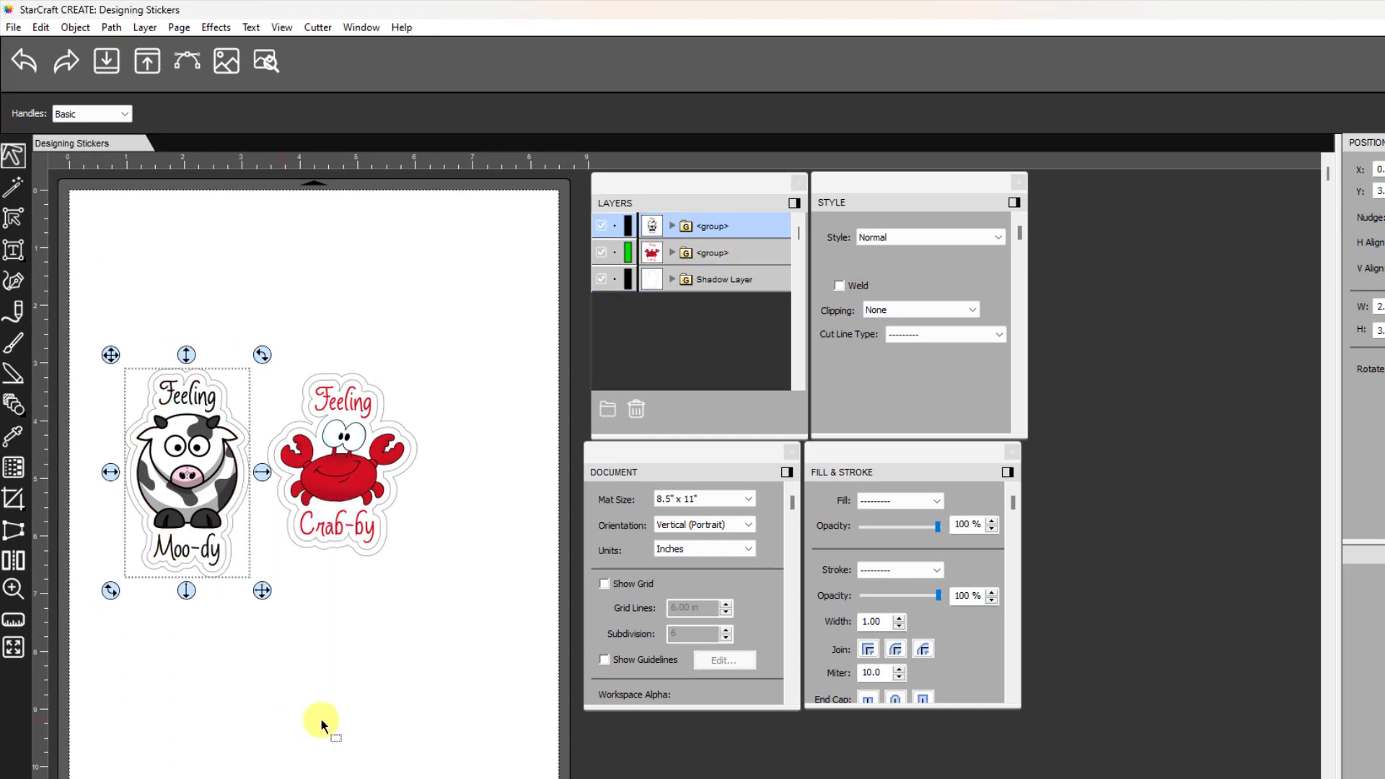
Group the crab artwork with its shadow layer and clear the selection
{"action": "left_click_drag", "start_coordinate": [501, 705], "coordinate": [254, 314]}
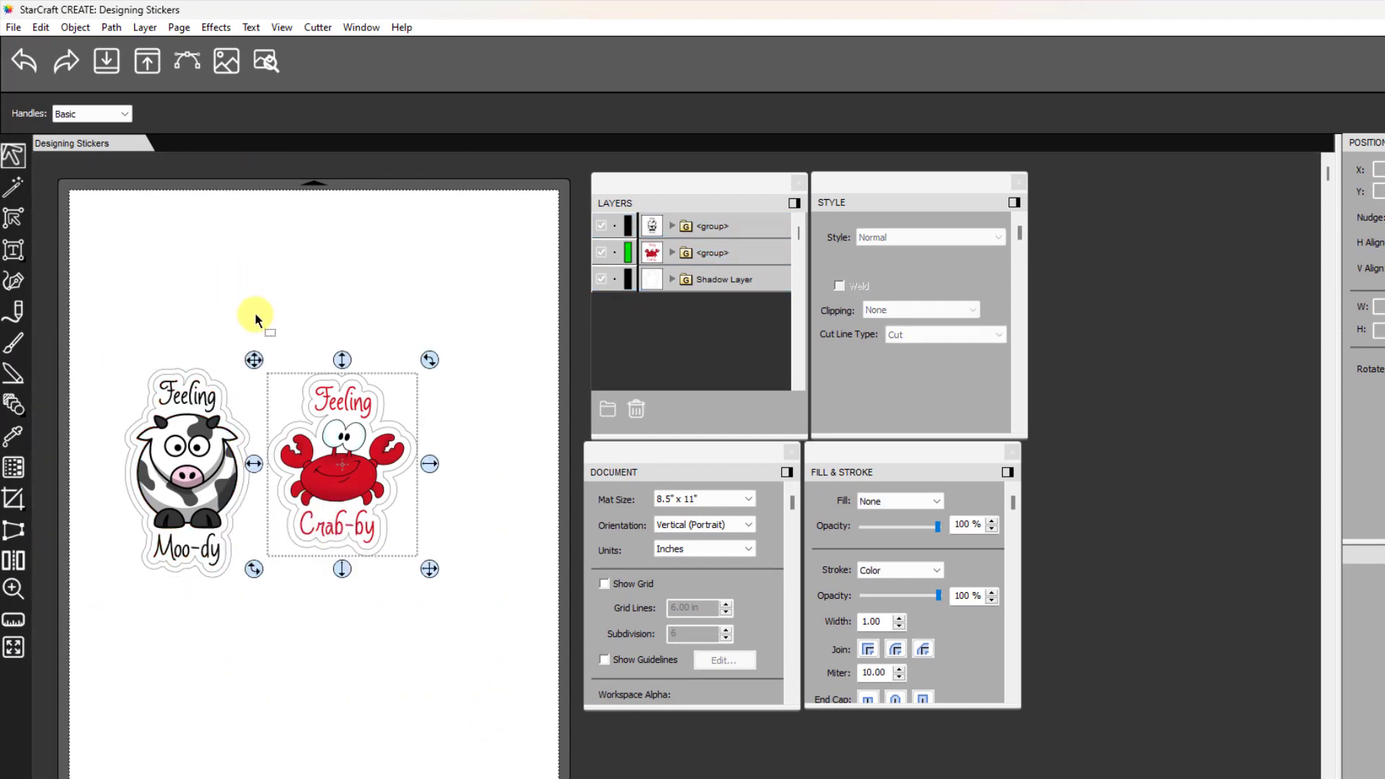
{"action": "right_click", "coordinate": [343, 460]}
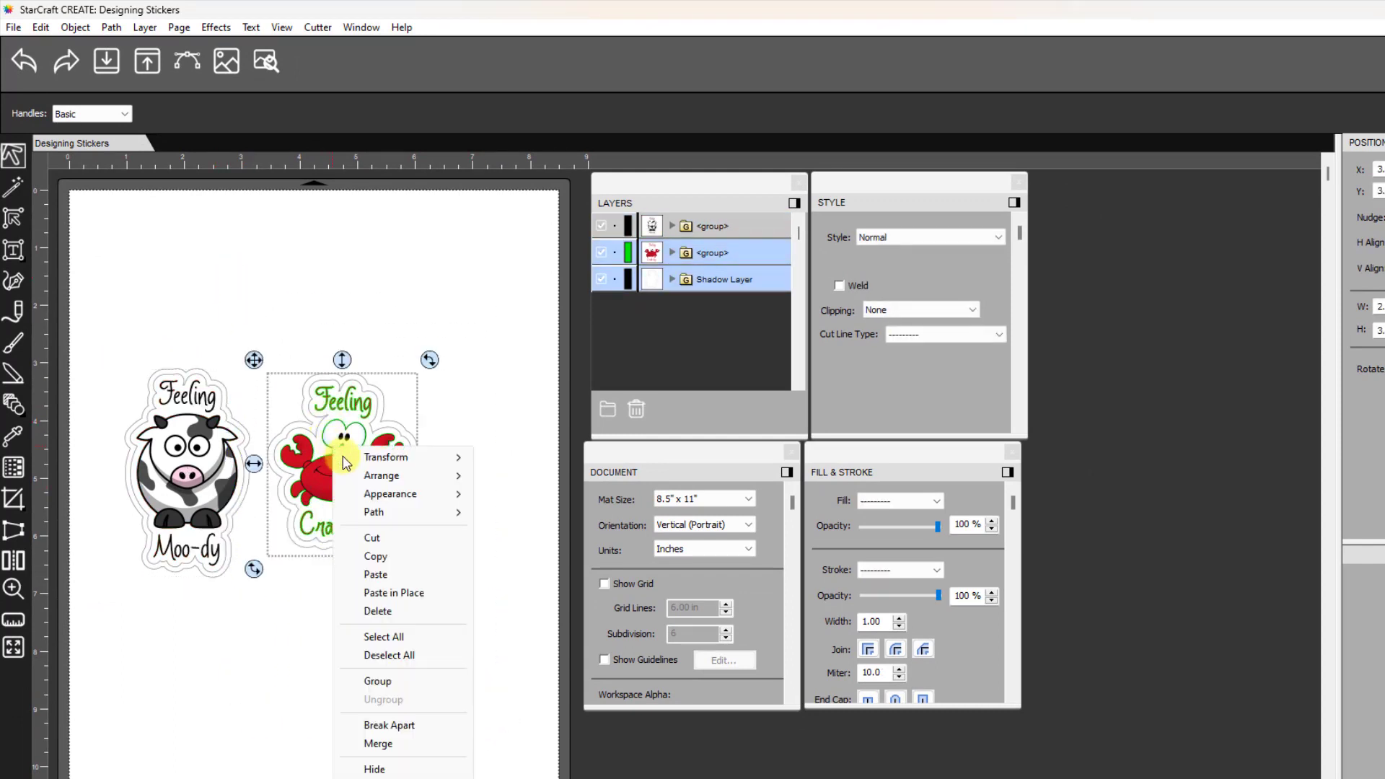
{"action": "left_click", "coordinate": [371, 682]}
{"action": "left_click", "coordinate": [457, 367]}
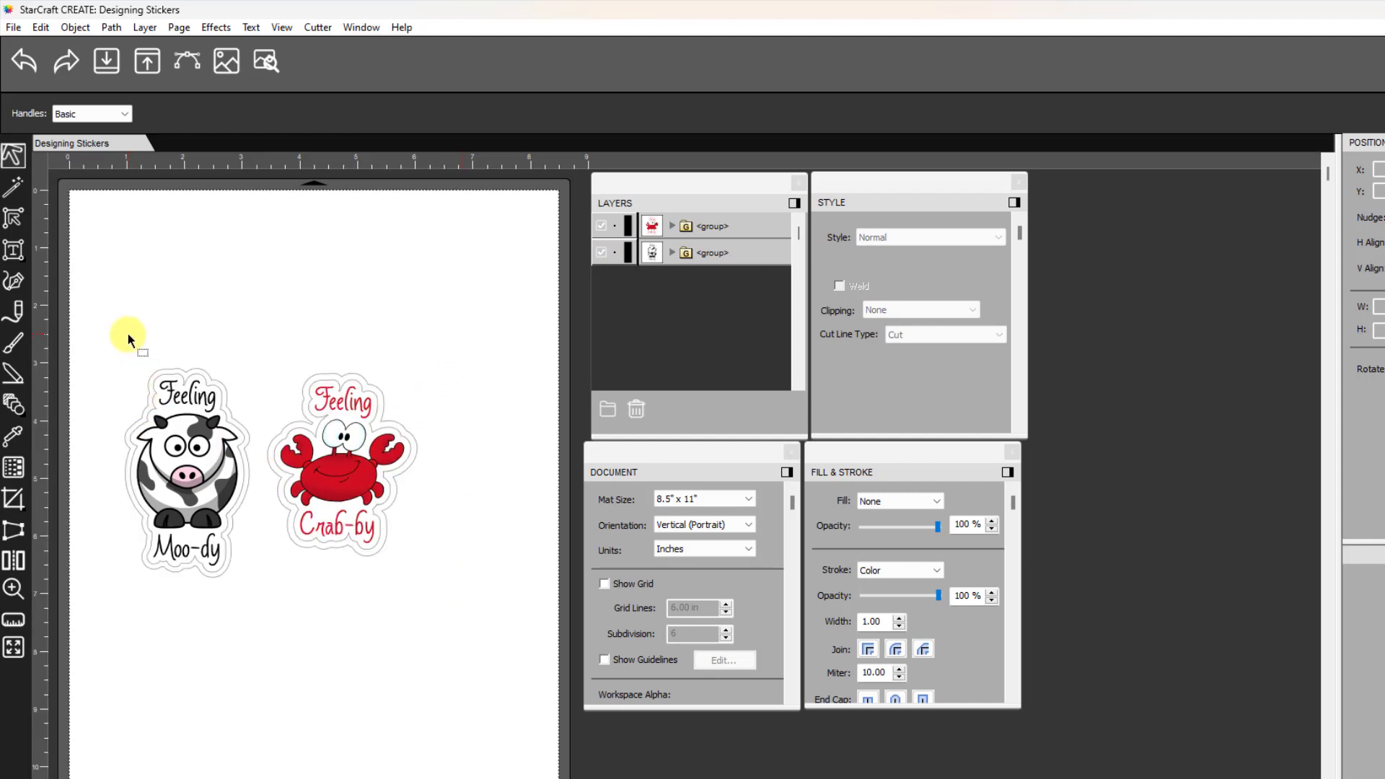
Confirm the print setup for the EPSON ET-15000 Series printer with Letter (8.5 x 11 in) paper and Portrait orientation
{"action": "left_click", "coordinate": [11, 28]}
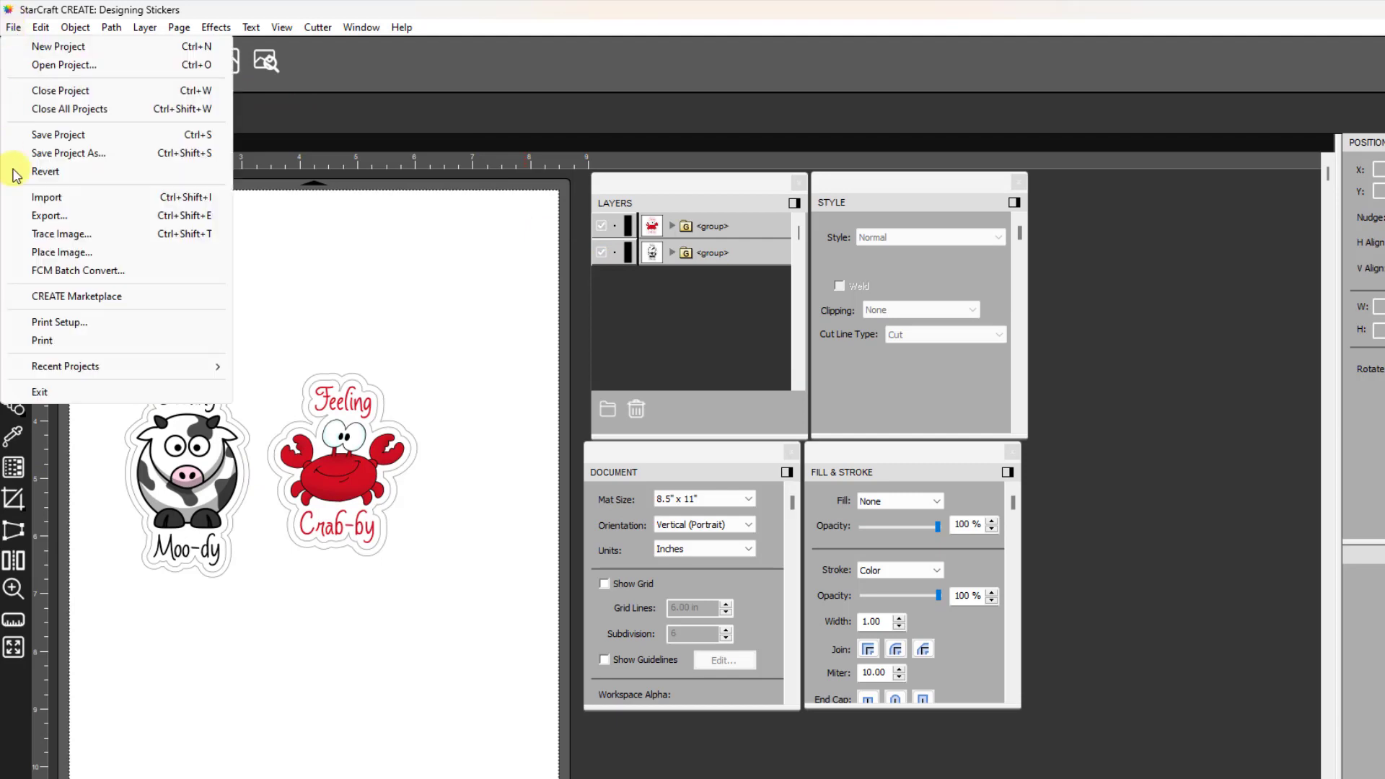
{"action": "left_click", "coordinate": [46, 325]}
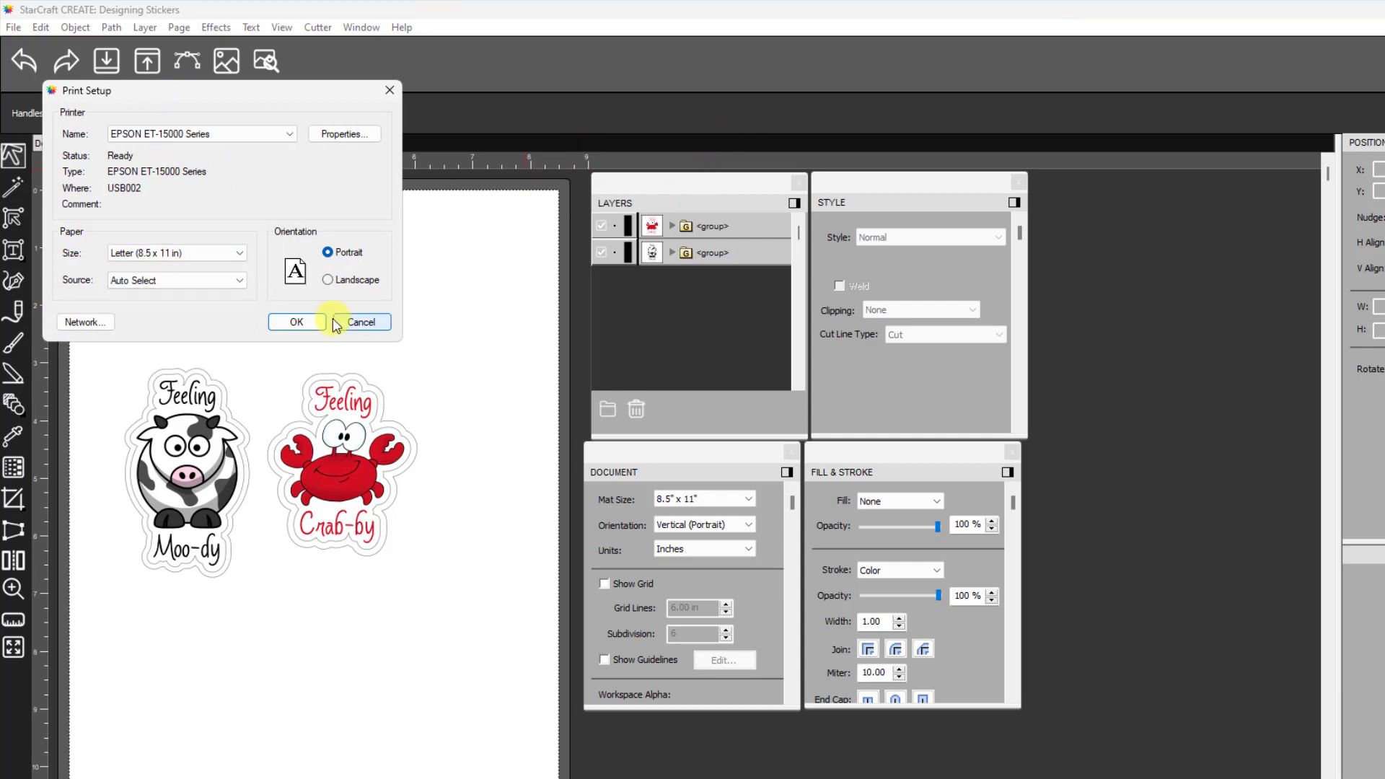
{"action": "left_click_drag", "start_coordinate": [303, 98], "coordinate": [370, 263]}
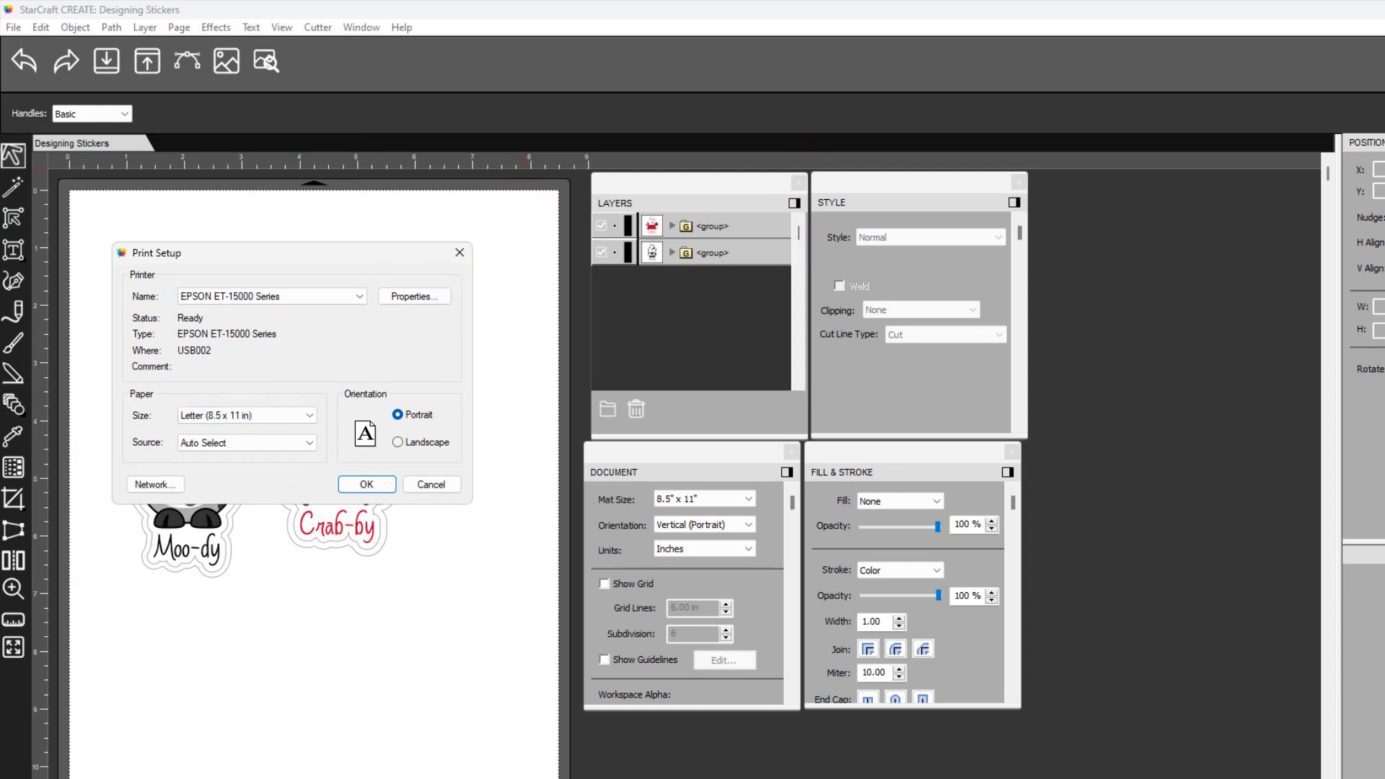
{"action": "left_click", "coordinate": [366, 489]}
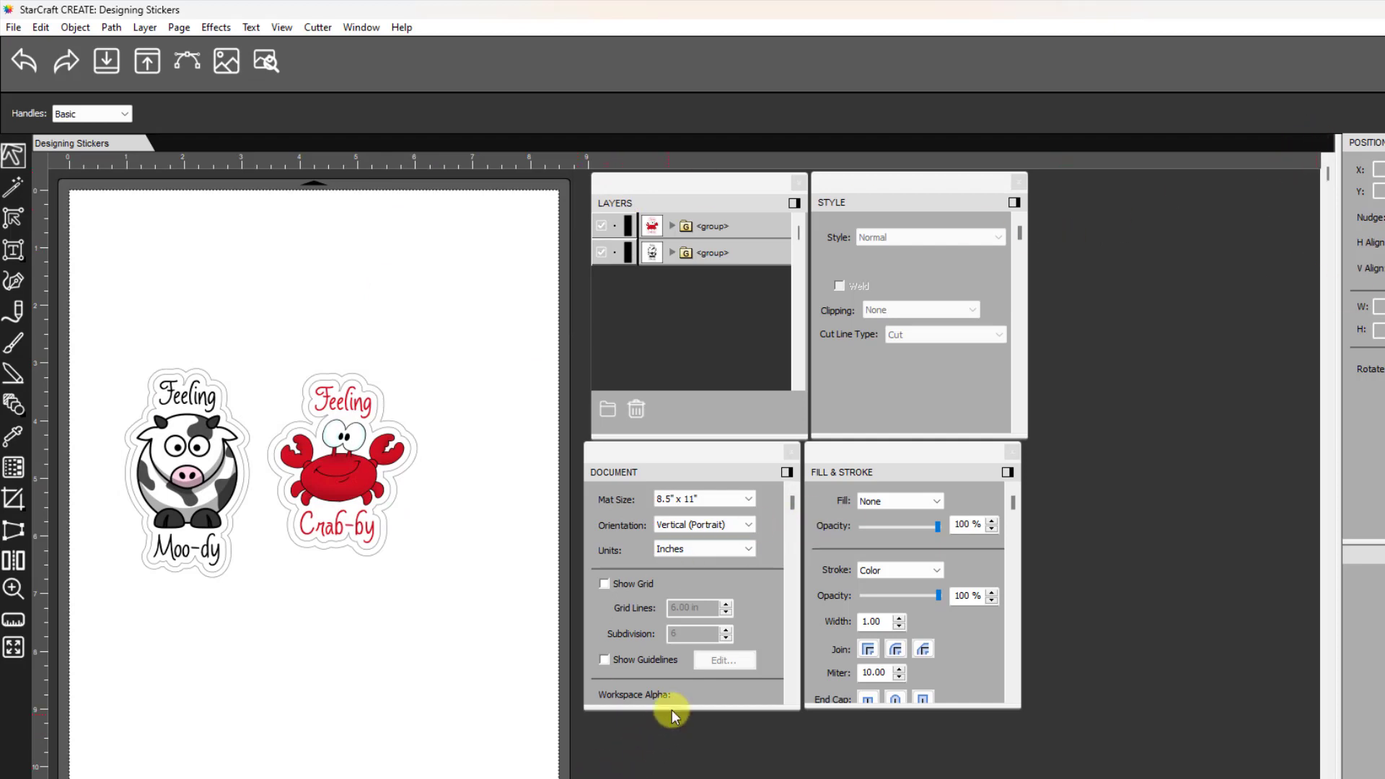
Extend the document settings area and turn on the display of print margins and registration marks
{"action": "left_click_drag", "start_coordinate": [659, 710], "coordinate": [658, 778]}
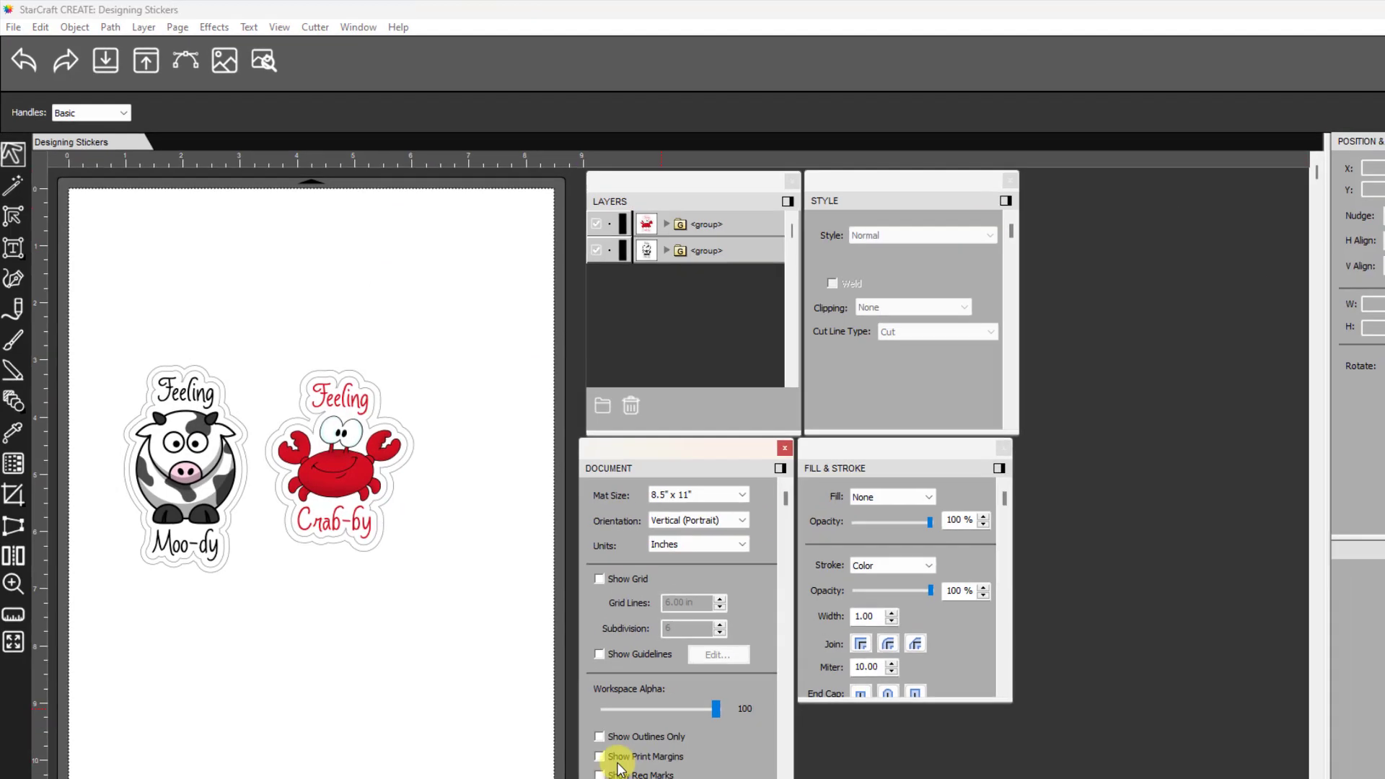
{"action": "left_click", "coordinate": [605, 763]}
{"action": "left_click", "coordinate": [604, 778]}
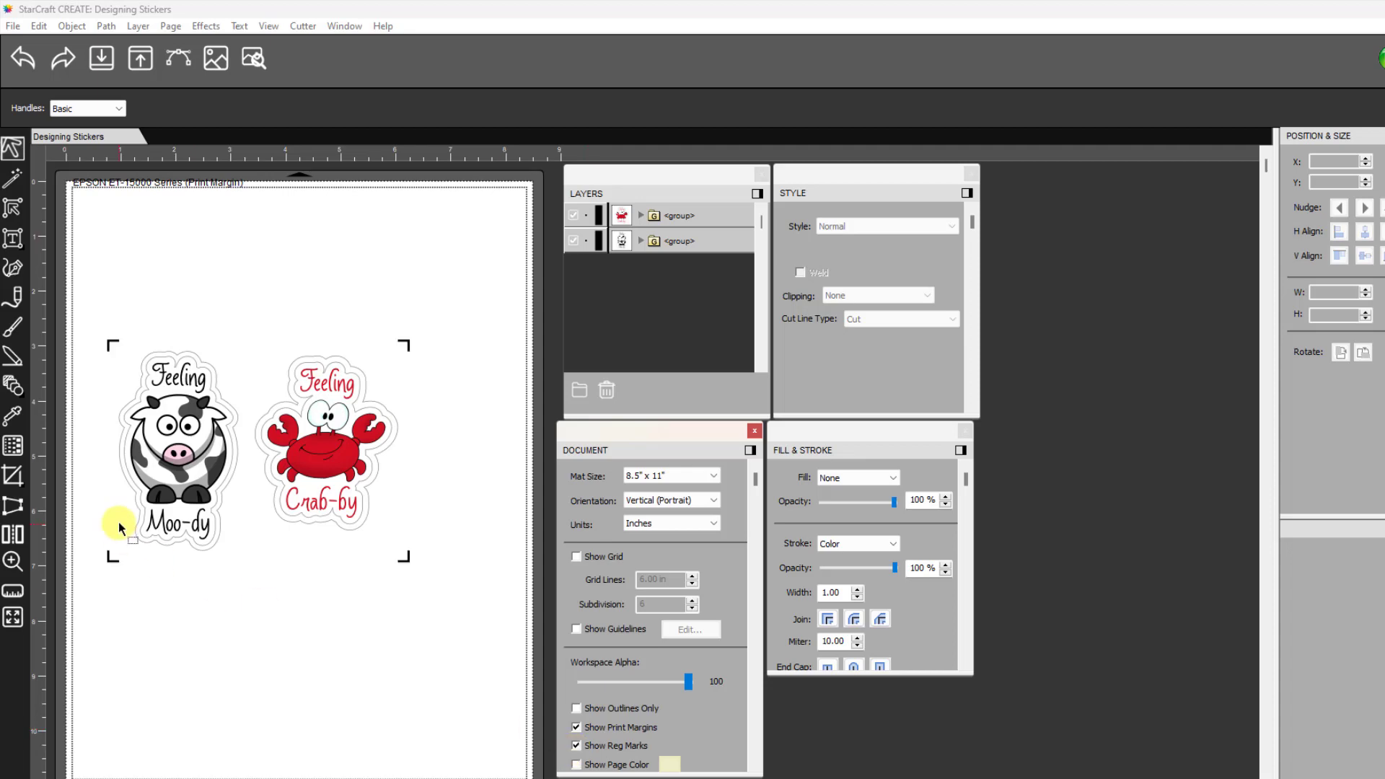
Set the cutter's registration marks to be inset from the print bounds by 0.500 cm and save the cutter settings
{"action": "left_click", "coordinate": [300, 28]}
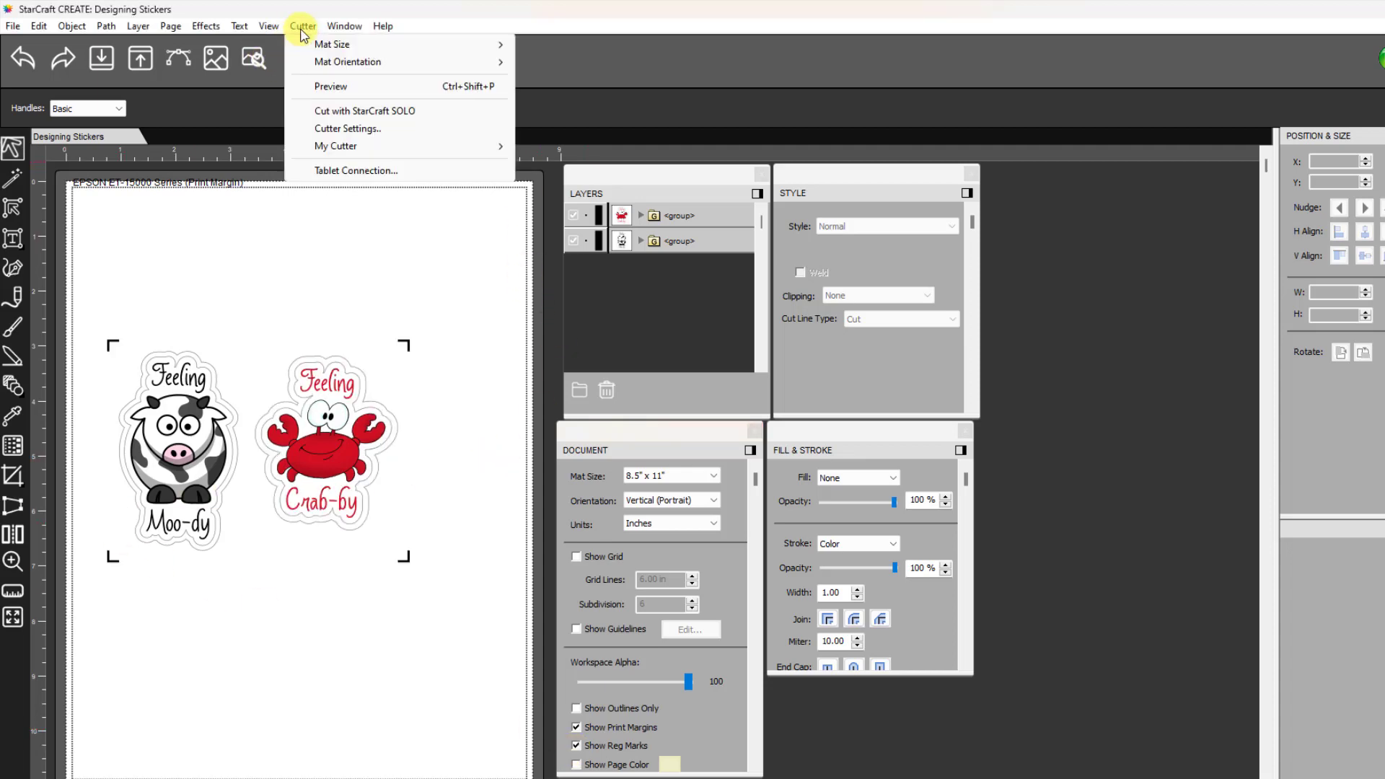
{"action": "left_click", "coordinate": [349, 130]}
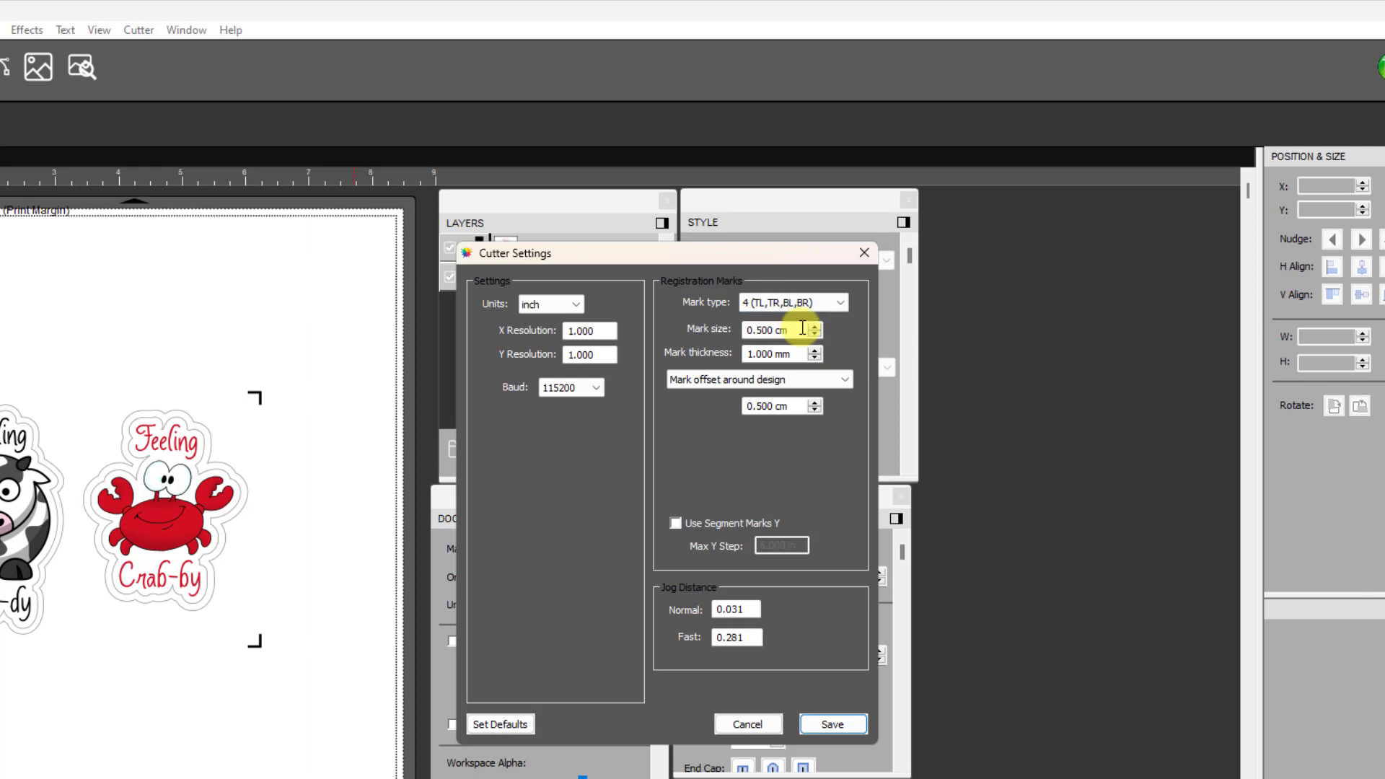
{"action": "left_click", "coordinate": [847, 376]}
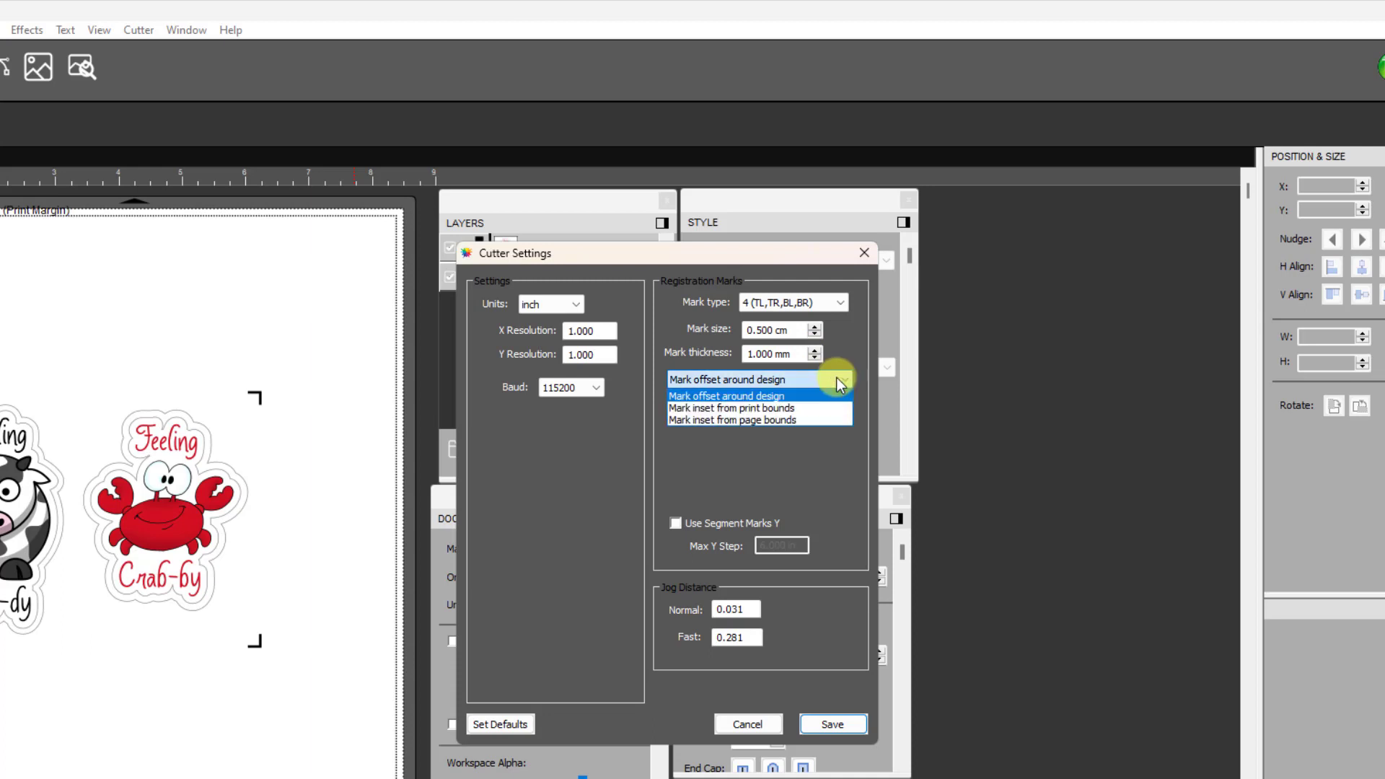
{"action": "left_click", "coordinate": [774, 408]}
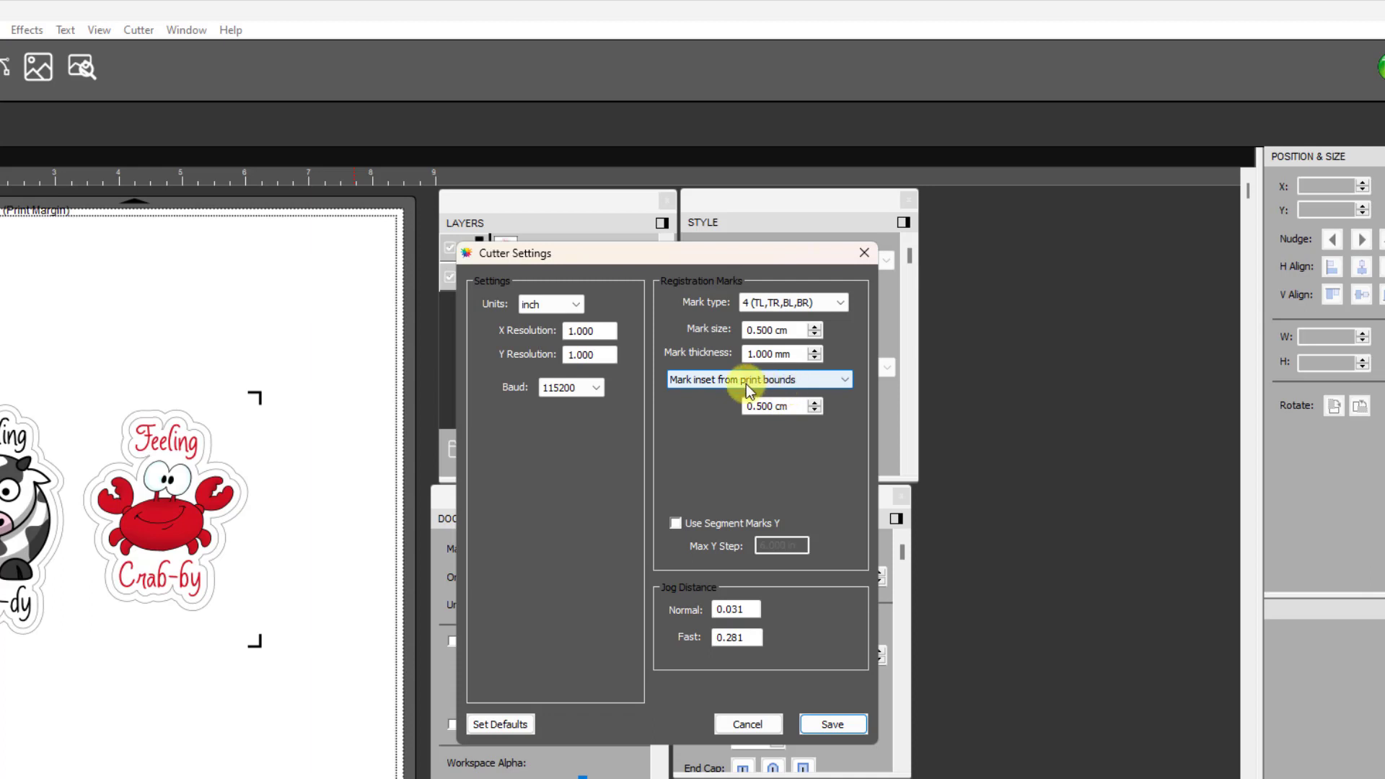
{"action": "left_click", "coordinate": [794, 406]}
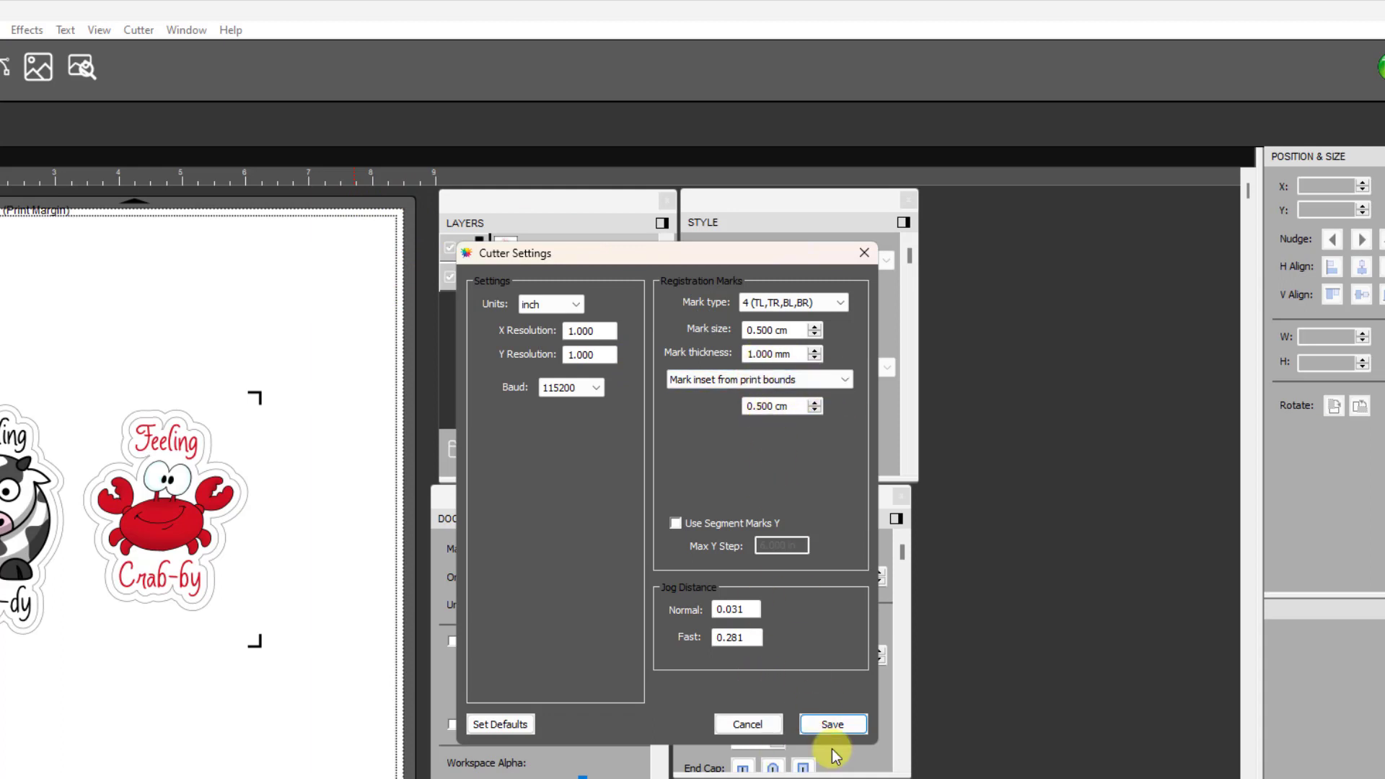
{"action": "left_click", "coordinate": [829, 724]}
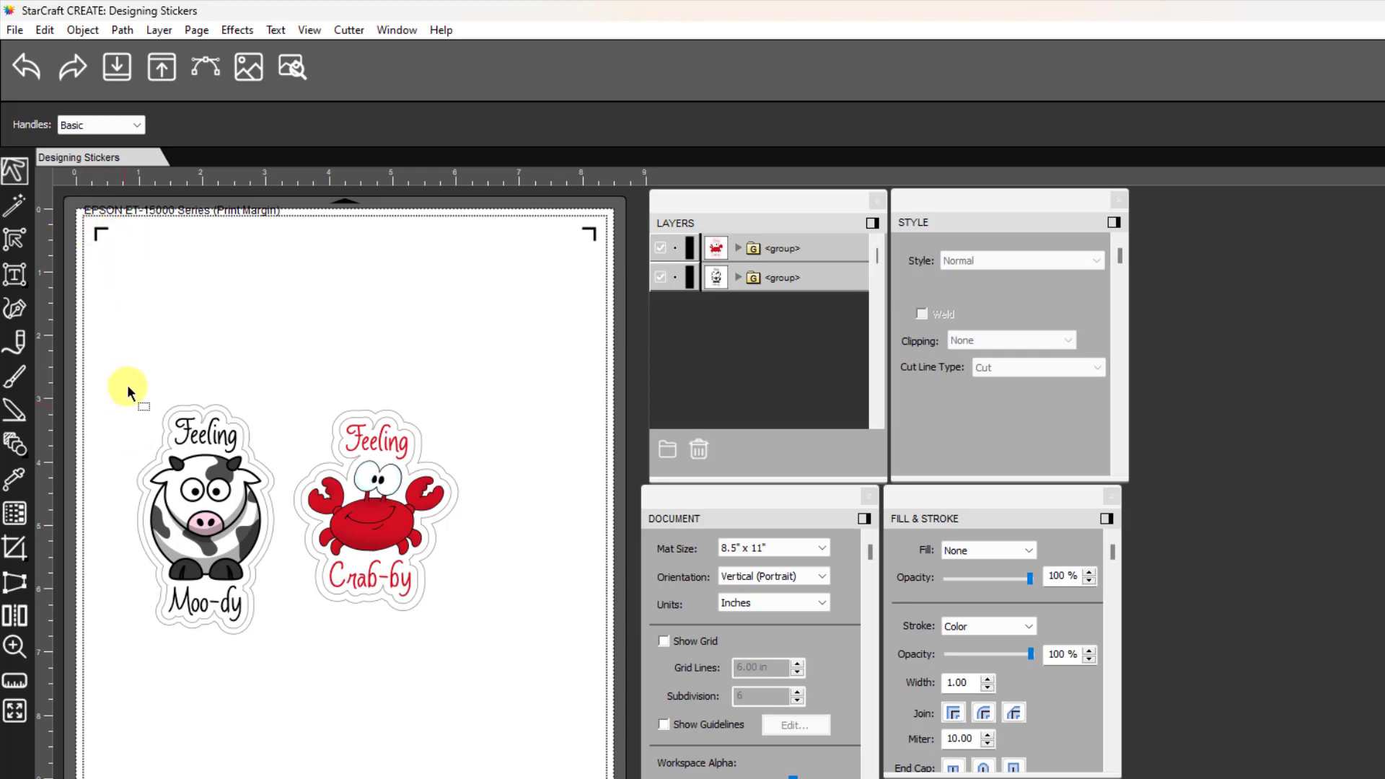
Move the grouped cow sticker to the page's upper-left corner, at about X 0.17 in and Y 0.10 in
{"action": "mouse_move", "coordinate": [128, 390]}
{"action": "left_mouse_down"}
{"action": "mouse_move", "coordinate": [232, 554]}
{"action": "mouse_move", "coordinate": [298, 705]}
{"action": "left_mouse_up"}
{"action": "mouse_move", "coordinate": [212, 526]}
{"action": "left_mouse_down"}
{"action": "mouse_move", "coordinate": [212, 445]}
{"action": "mouse_move", "coordinate": [192, 360]}
{"action": "mouse_move", "coordinate": [175, 354]}
{"action": "left_mouse_up"}
{"action": "left_click", "coordinate": [288, 348]}
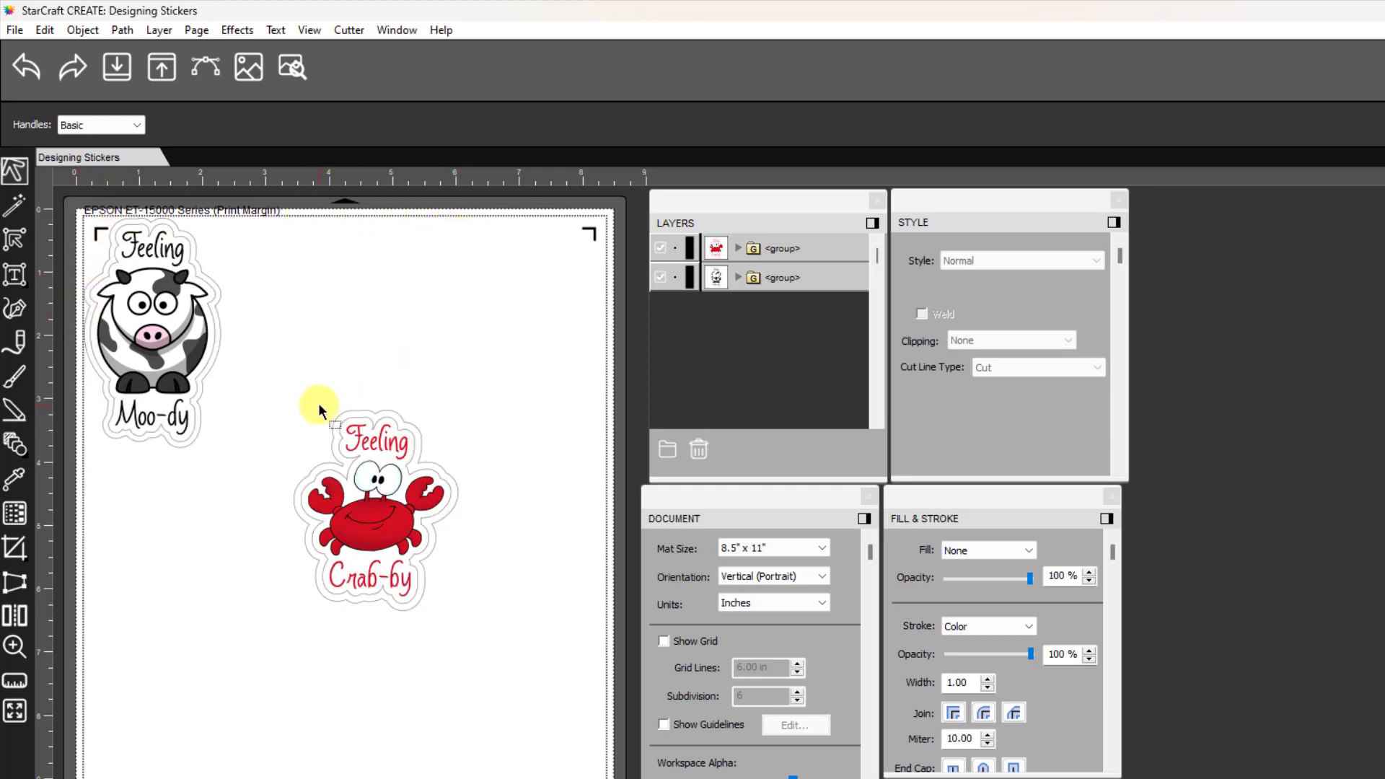
Move the grouped crab sticker up beside the cow sticker, close to its right edge
{"action": "left_click_drag", "start_coordinate": [287, 369], "coordinate": [485, 674]}
{"action": "left_click_drag", "start_coordinate": [353, 494], "coordinate": [319, 367]}
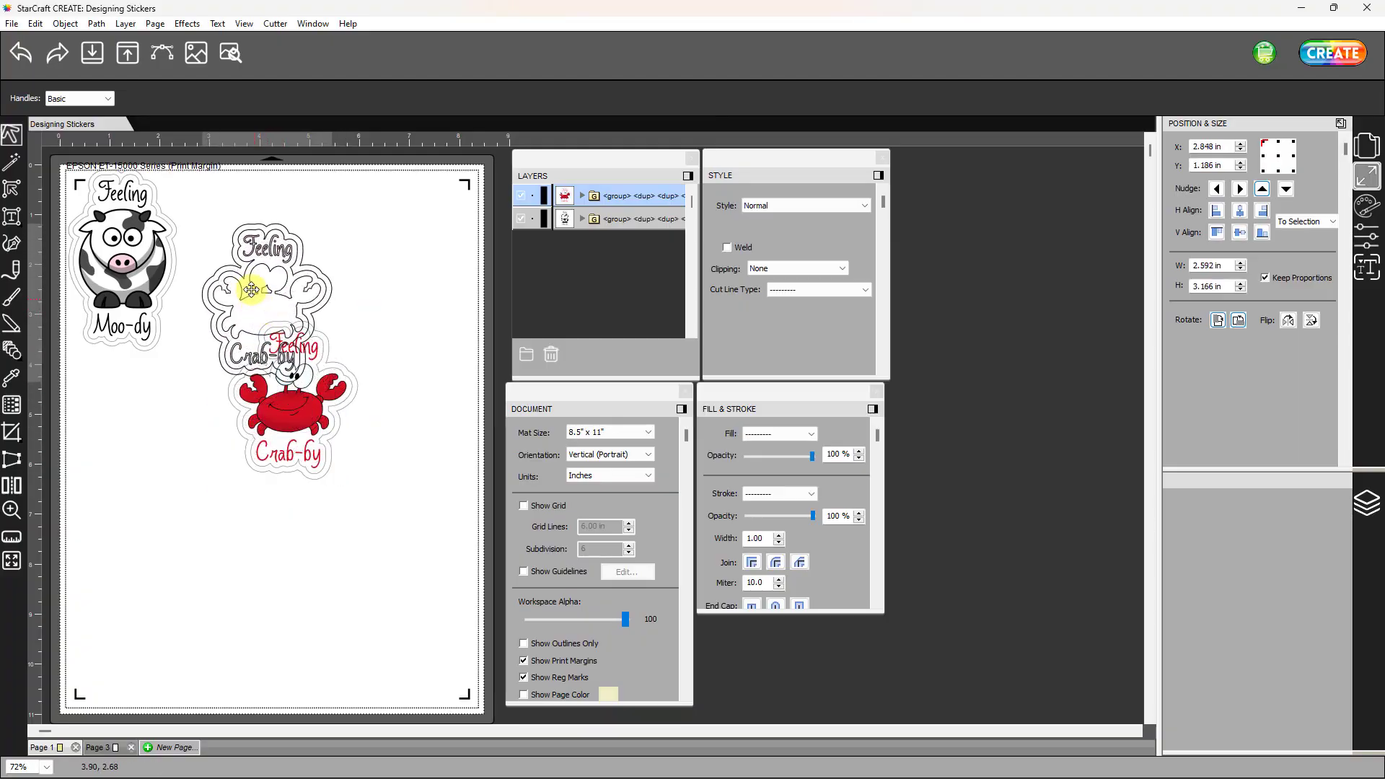
{"action": "left_click_drag", "start_coordinate": [251, 290], "coordinate": [235, 254]}
Duplicate the cow and crab stickers together into 2 columns and 2 rows with 0.200 in horizontal and vertical spacing
{"action": "left_click_drag", "start_coordinate": [402, 433], "coordinate": [56, 163]}
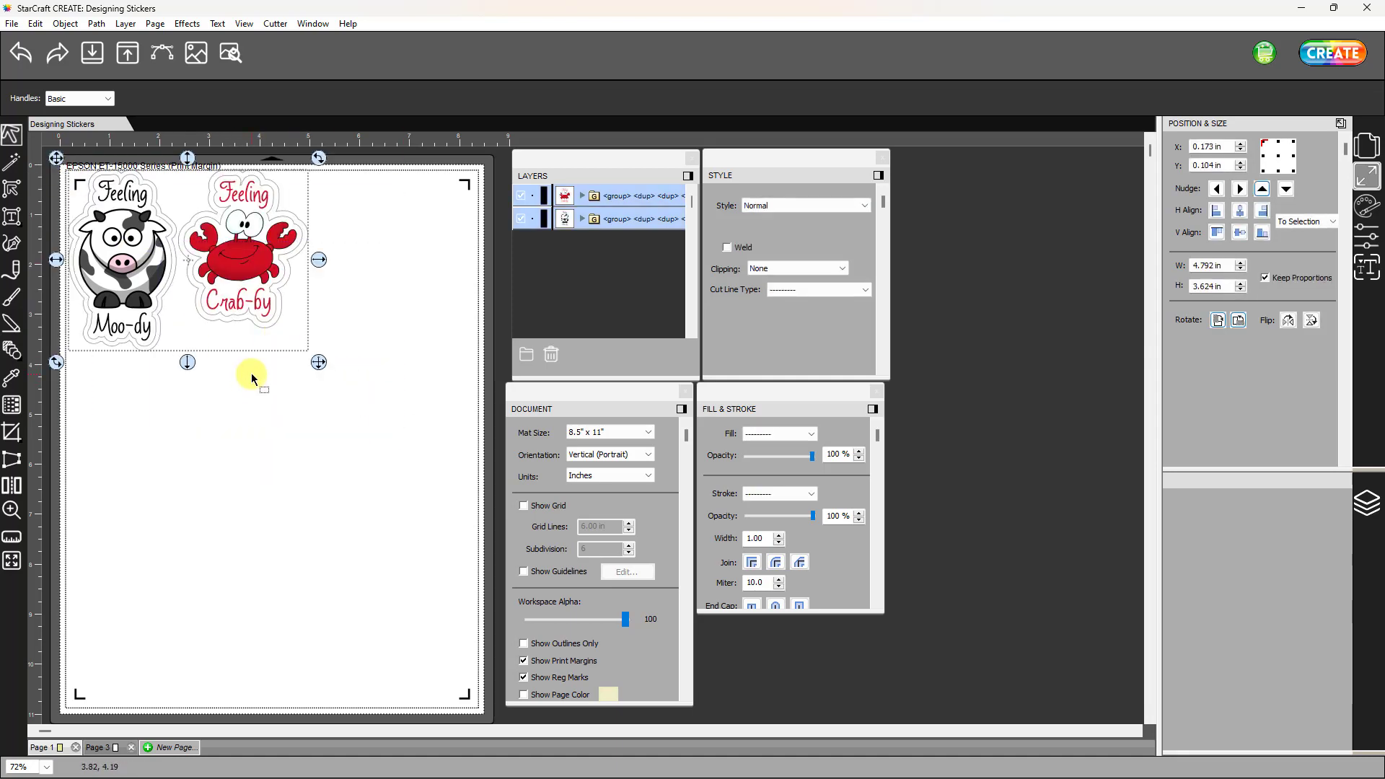
{"action": "key", "text": "ctrl+d"}
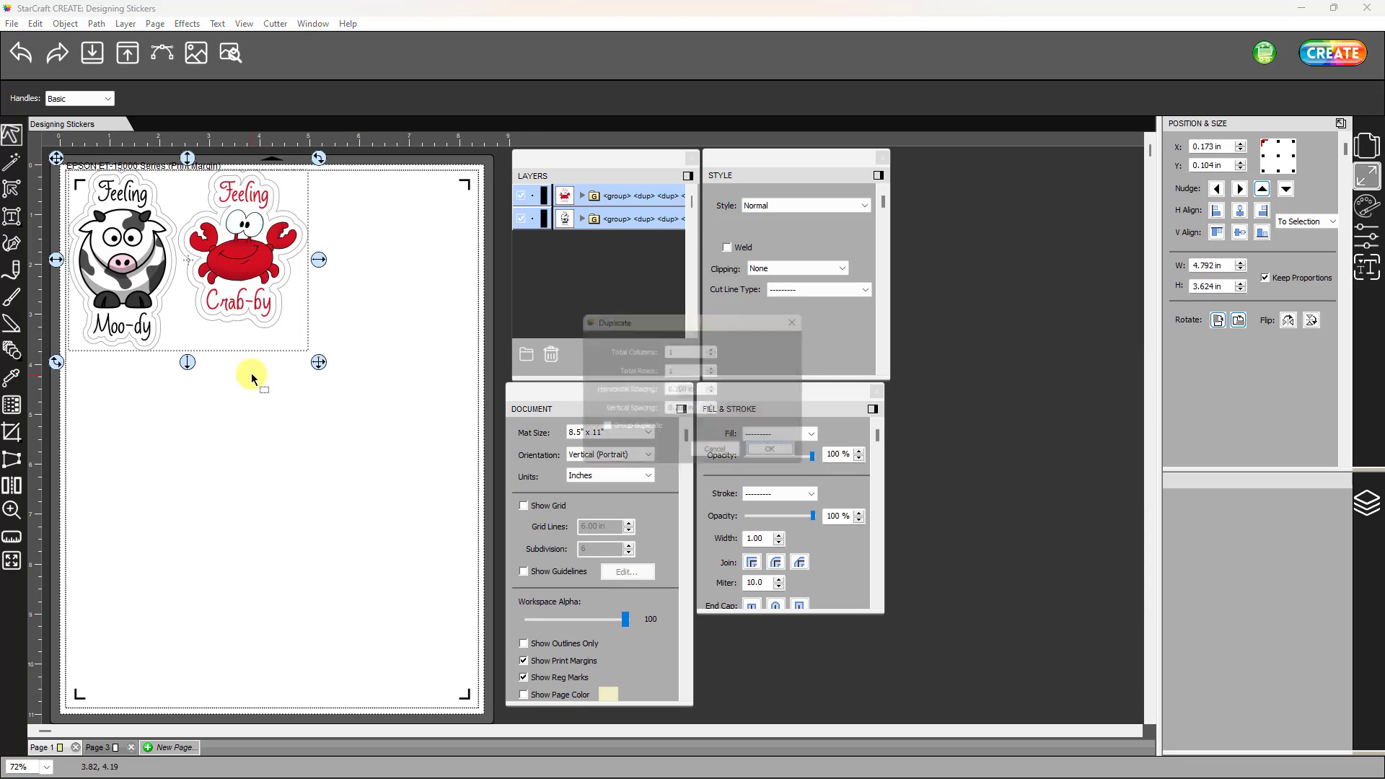
{"action": "left_click_drag", "start_coordinate": [707, 321], "coordinate": [617, 165]}
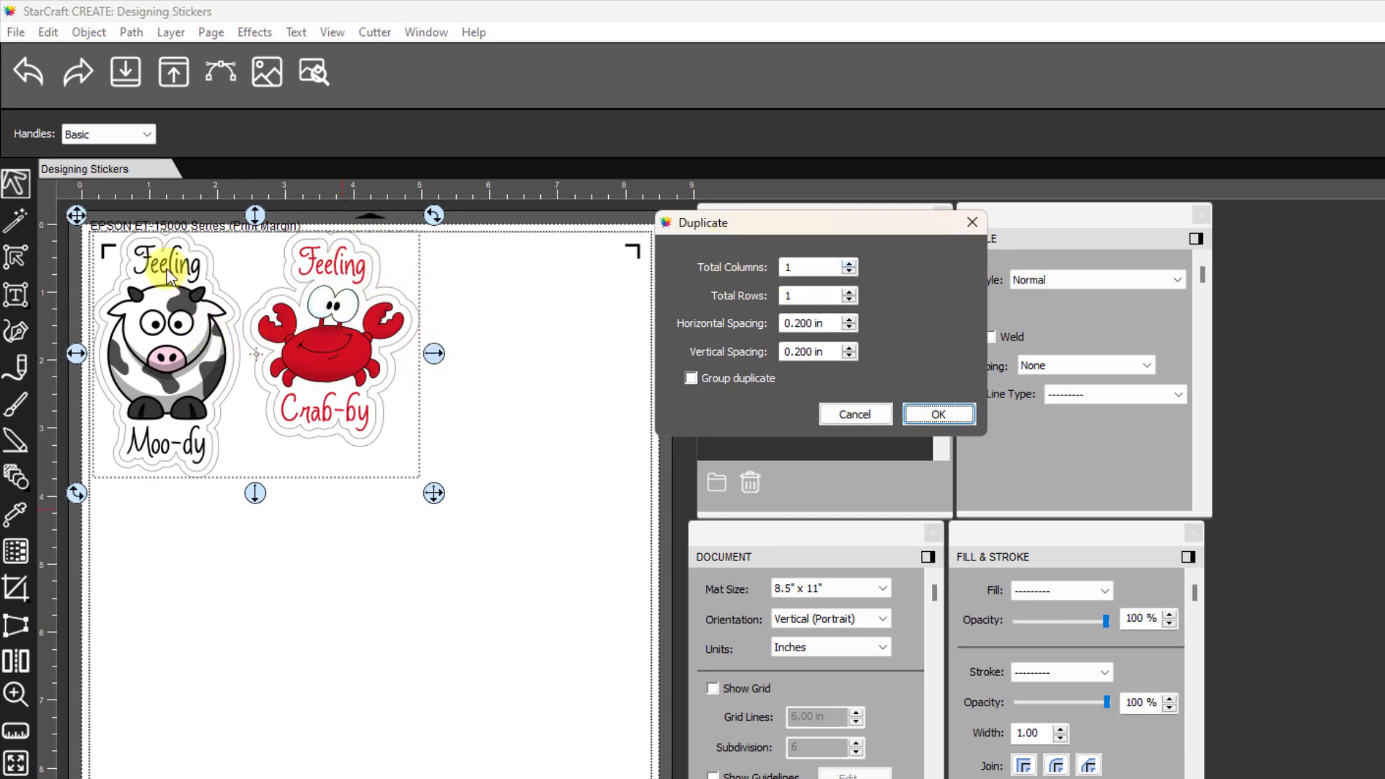
{"action": "left_click", "coordinate": [848, 263]}
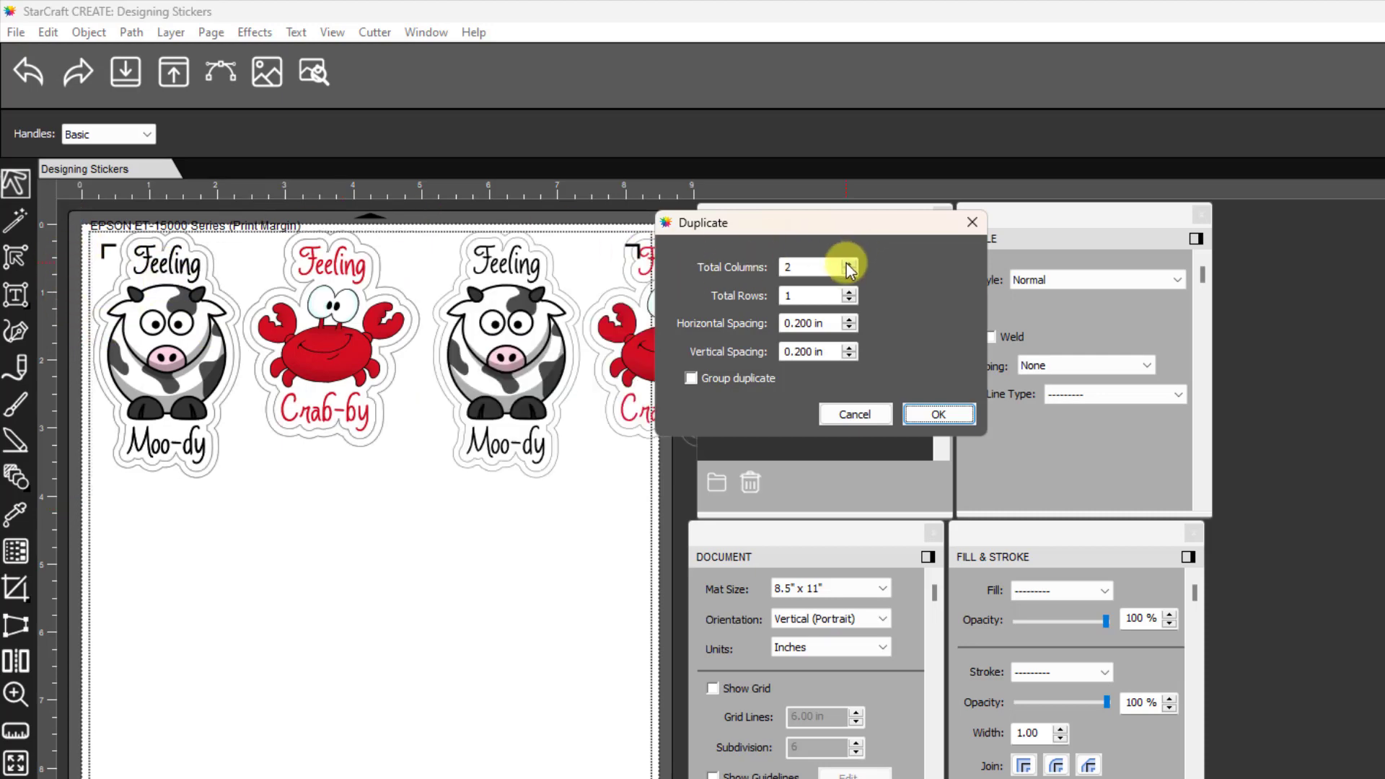
{"action": "left_click", "coordinate": [849, 291]}
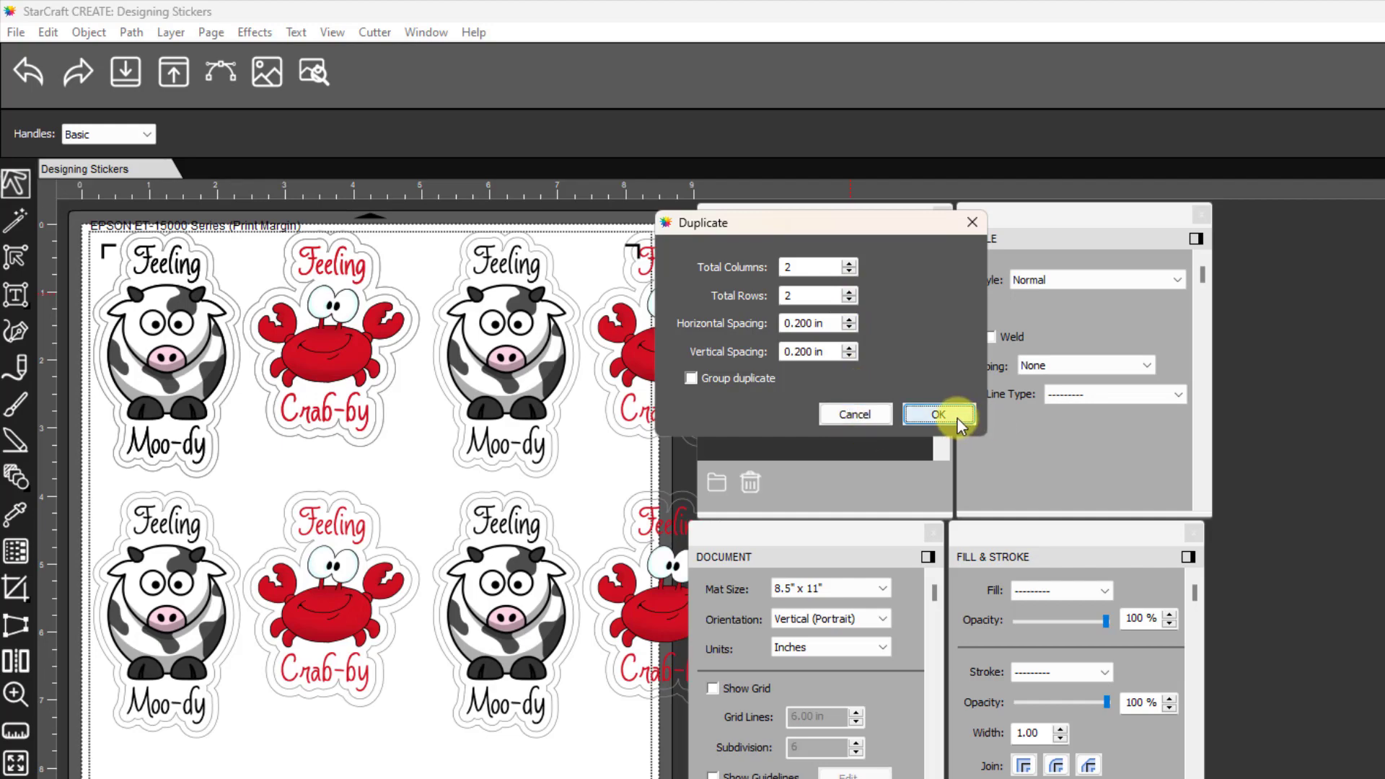
{"action": "key", "text": "Return"}
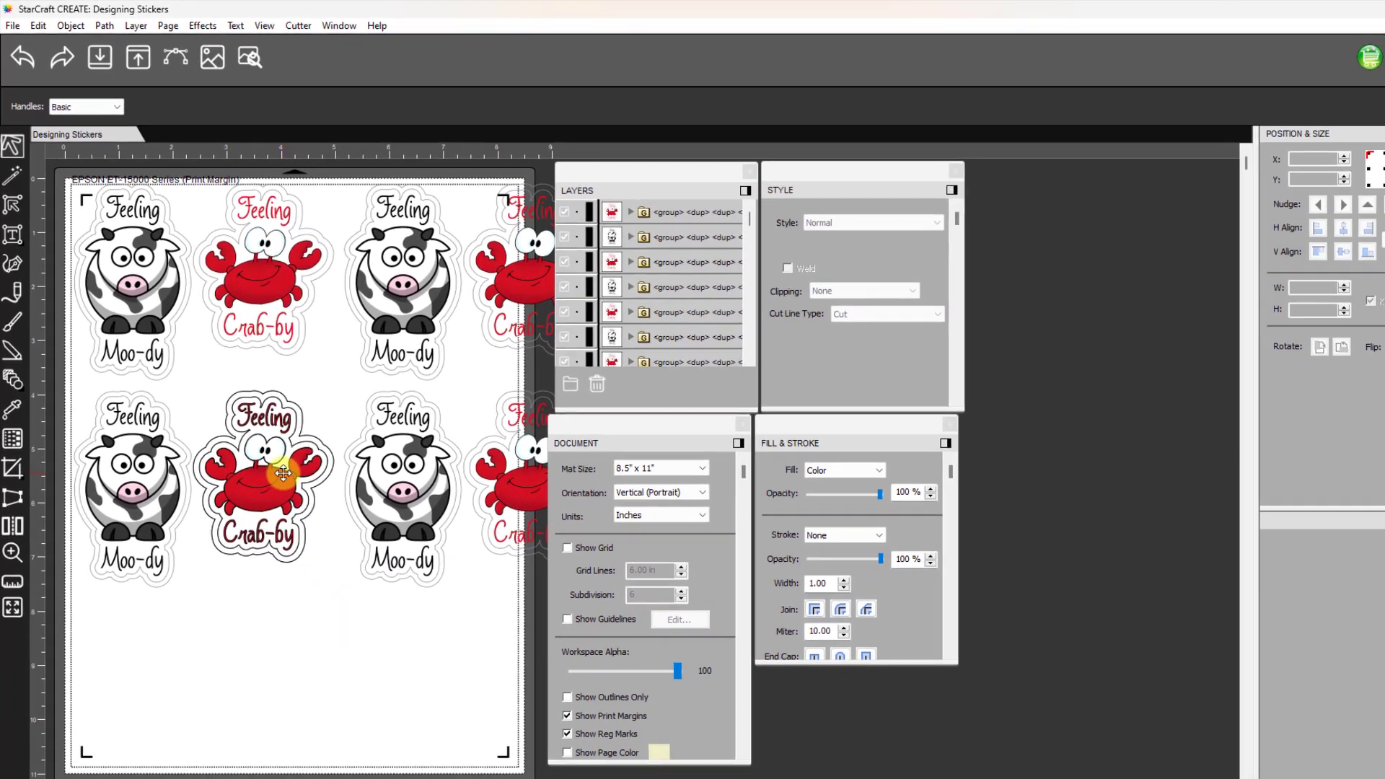
Rearrange the duplicates: one crab to the lower-left corner, a cow into the middle gap, and the two overhanging crabs into free space on the page
{"action": "left_click_drag", "start_coordinate": [362, 601], "coordinate": [296, 778]}
{"action": "left_click_drag", "start_coordinate": [234, 653], "coordinate": [161, 663]}
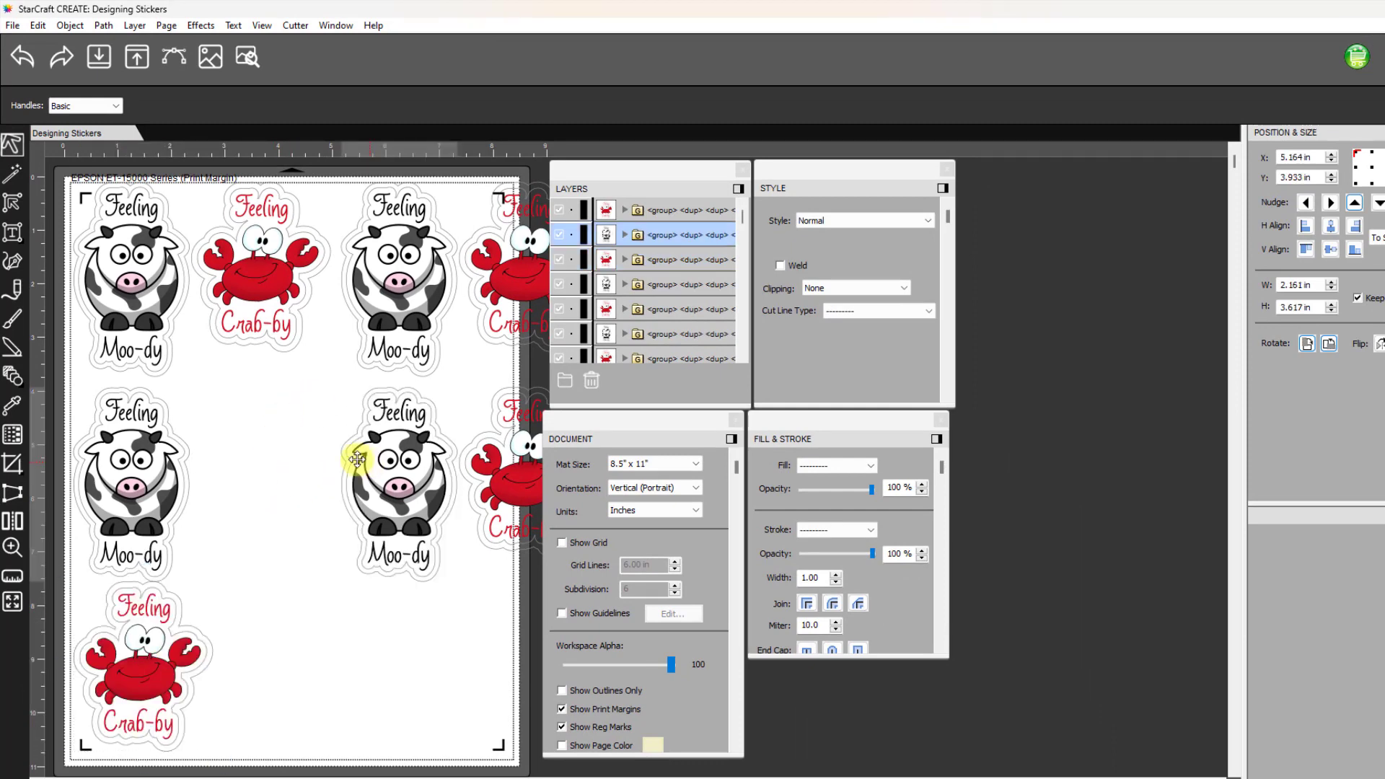
{"action": "left_click_drag", "start_coordinate": [366, 459], "coordinate": [221, 433]}
{"action": "left_click_drag", "start_coordinate": [495, 459], "coordinate": [267, 618]}
{"action": "left_click_drag", "start_coordinate": [507, 245], "coordinate": [394, 423]}
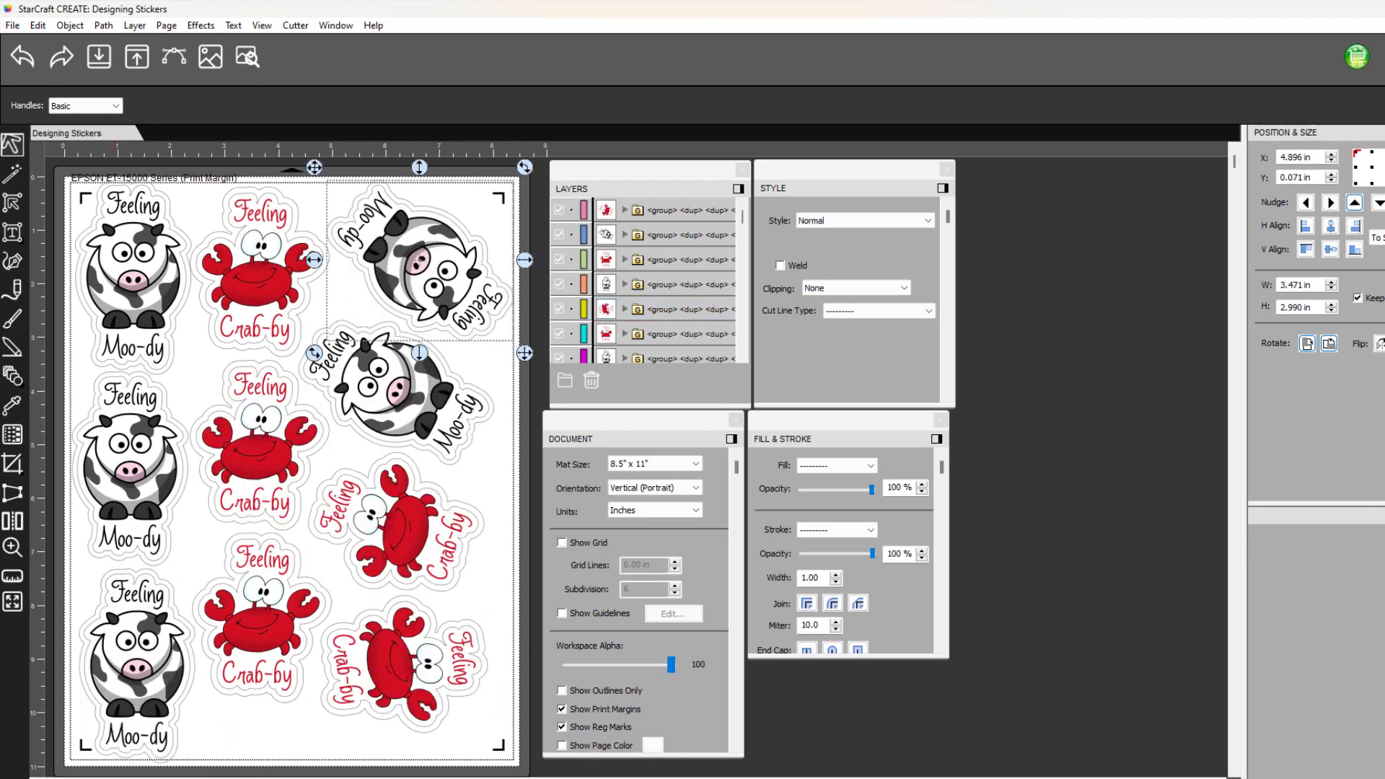
Move the crab sticker beside the middle cow down to the free area near the page's lower-right corner
{"action": "left_click", "coordinate": [423, 208]}
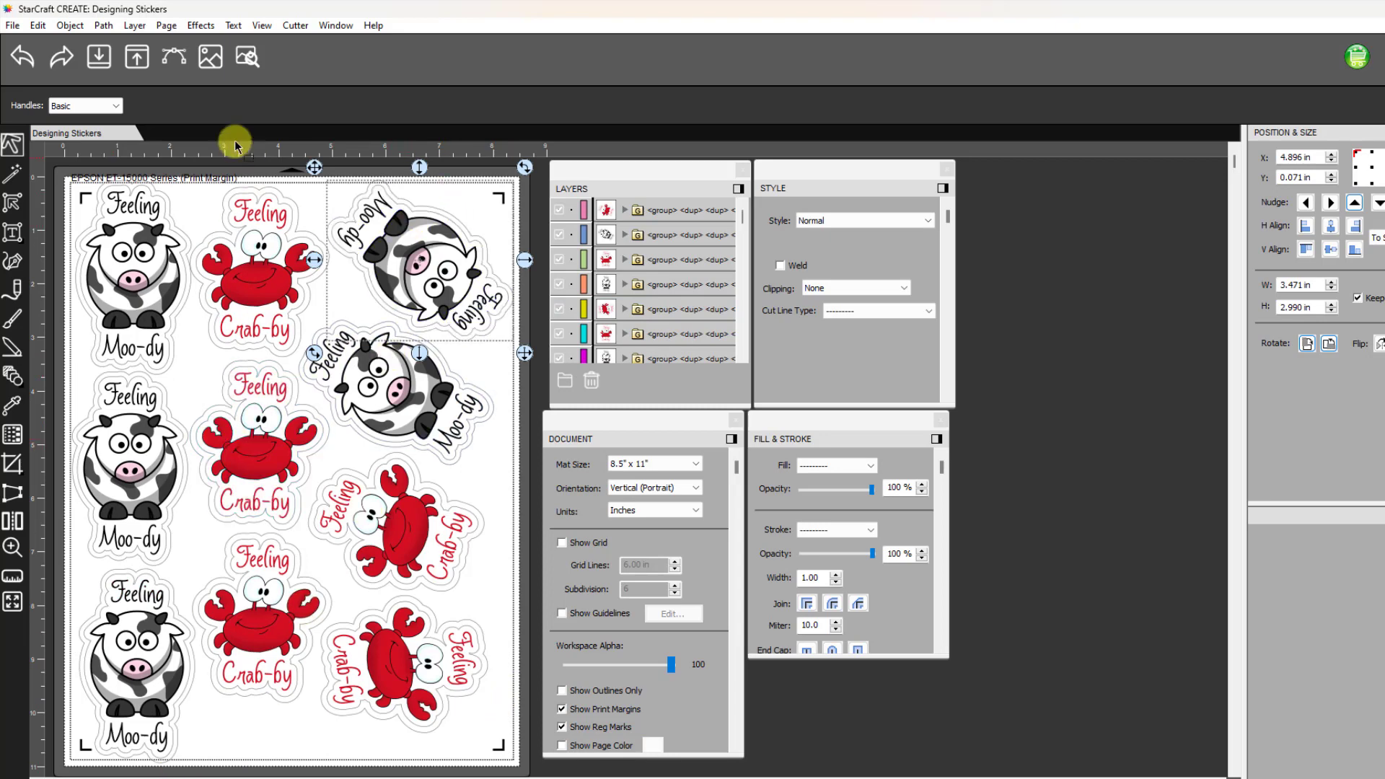
{"action": "left_click", "coordinate": [390, 679]}
{"action": "key", "text": "ctrl+z"}
{"action": "left_click", "coordinate": [378, 451]}
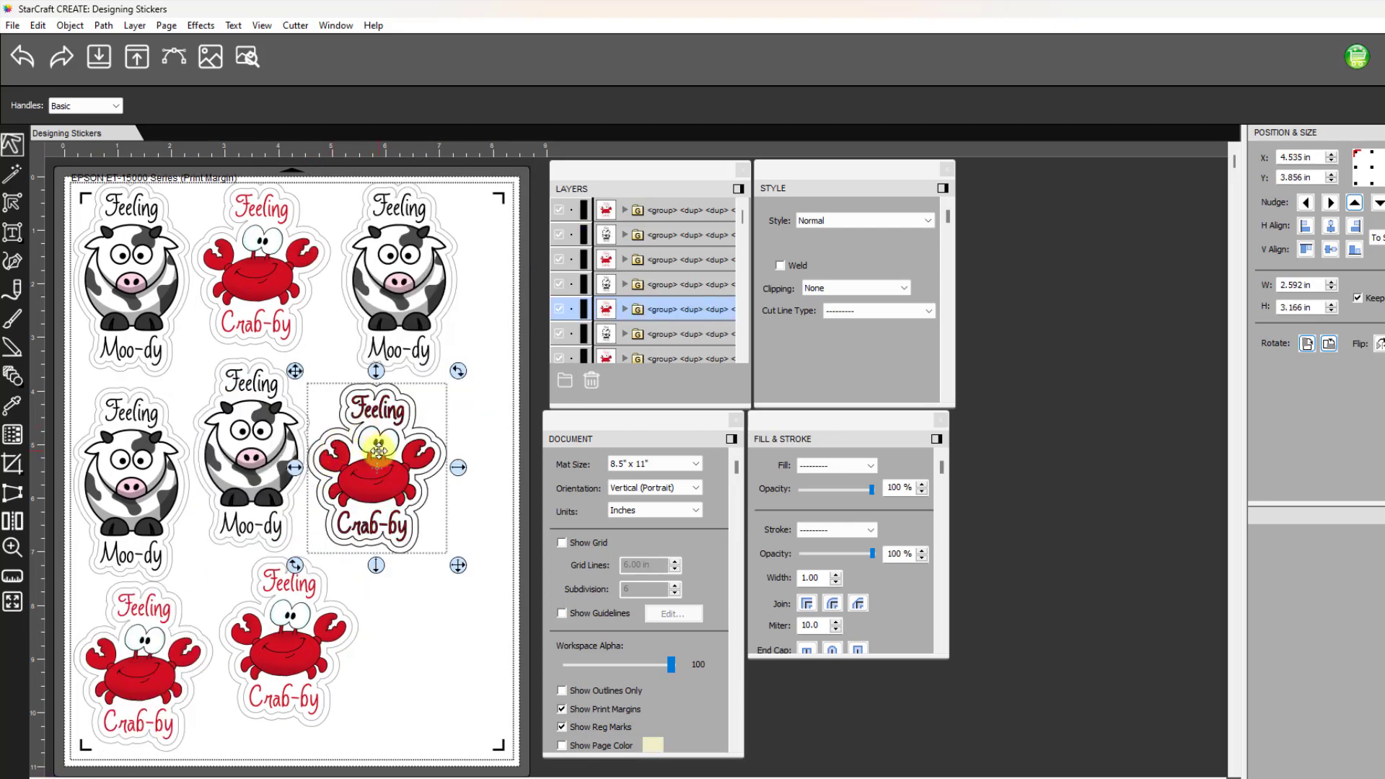
{"action": "left_click_drag", "start_coordinate": [378, 449], "coordinate": [433, 625]}
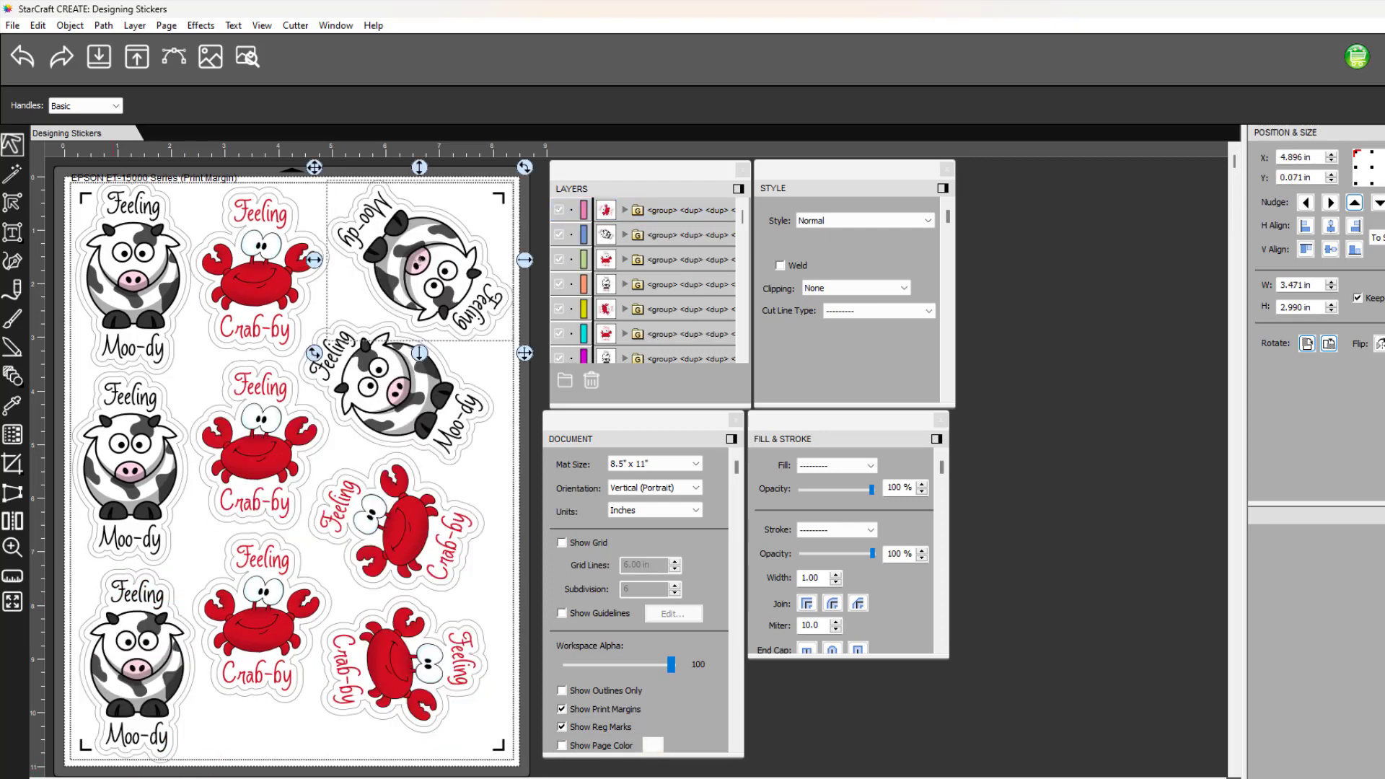
{"action": "left_click", "coordinate": [420, 428]}
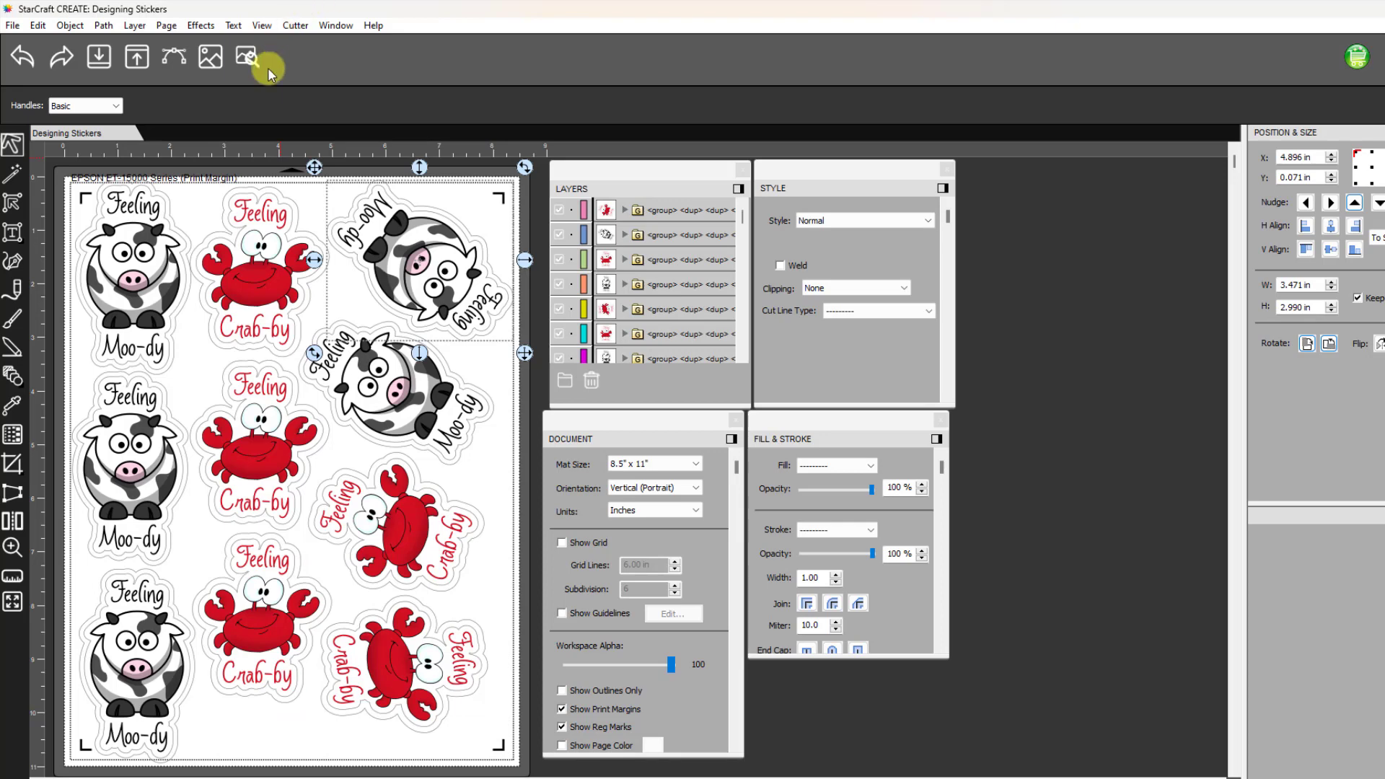
{"action": "left_click", "coordinate": [201, 26]}
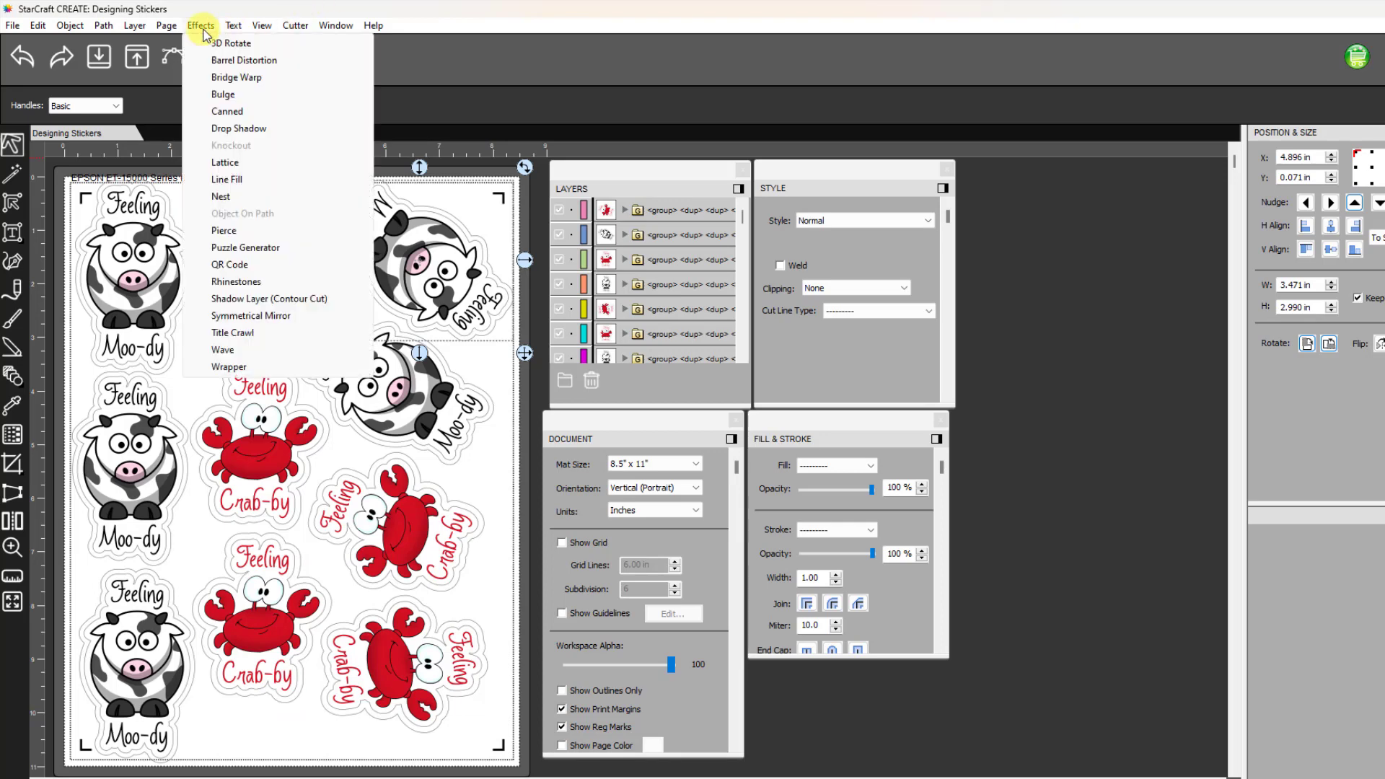
{"action": "left_click", "coordinate": [220, 194]}
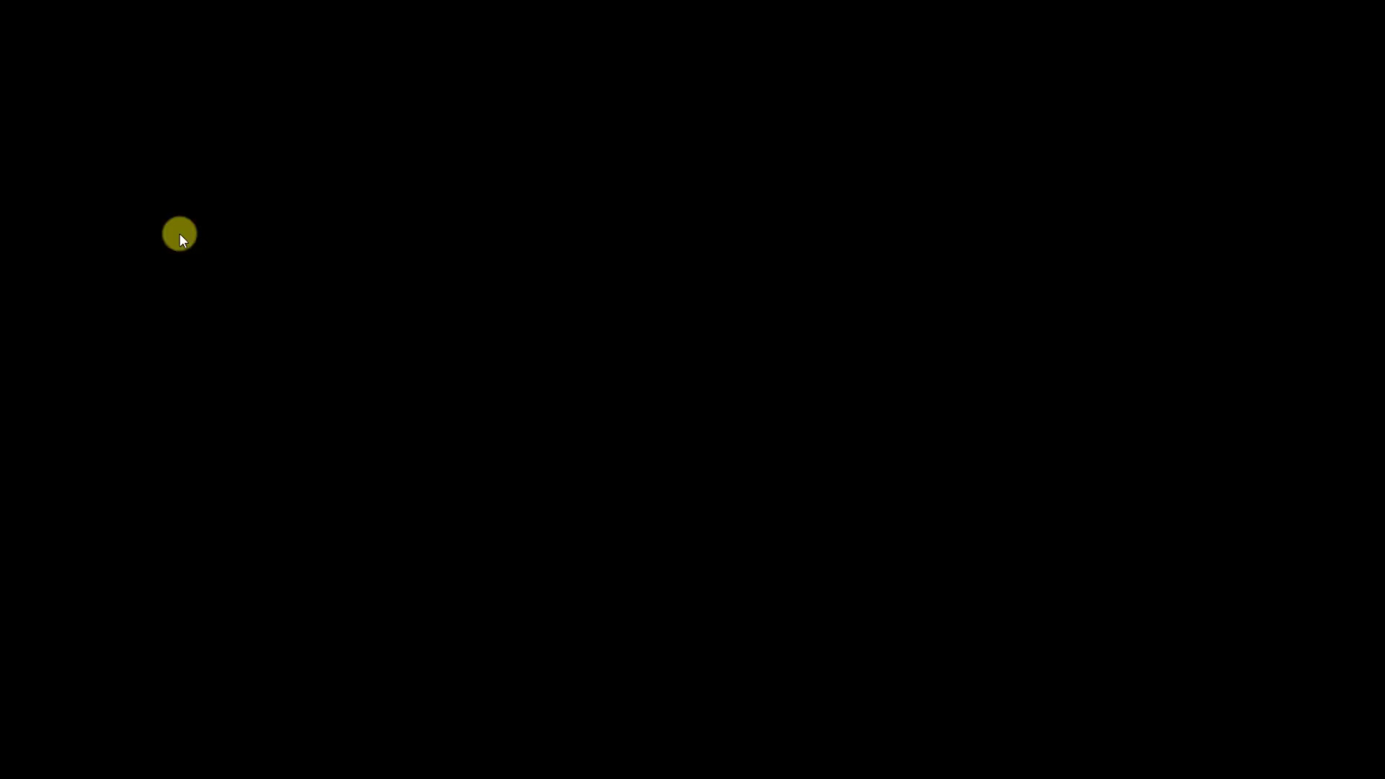
{"action": "left_click", "coordinate": [268, 266]}
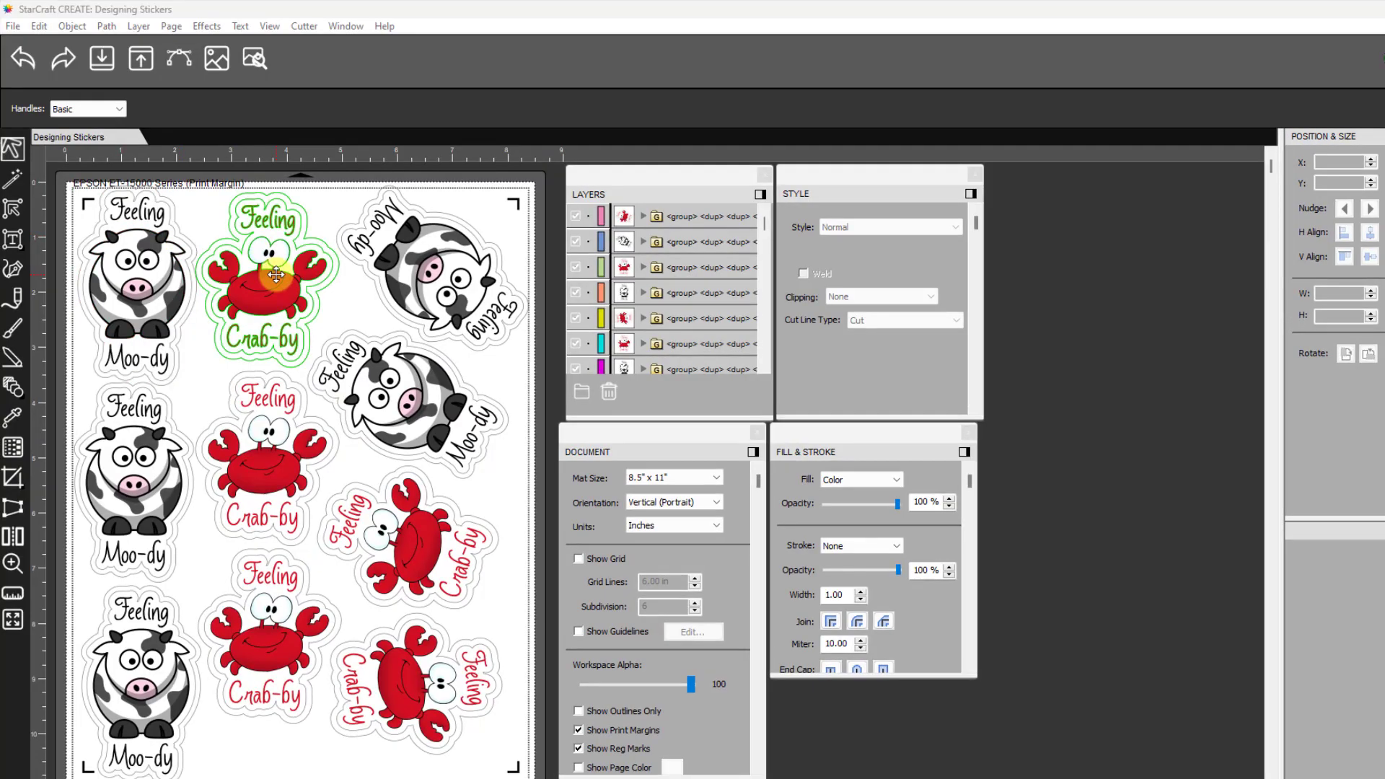
Start printing the page and set the printer properties to Print Preview on and paper source Paper Tray
{"action": "left_click", "coordinate": [13, 27]}
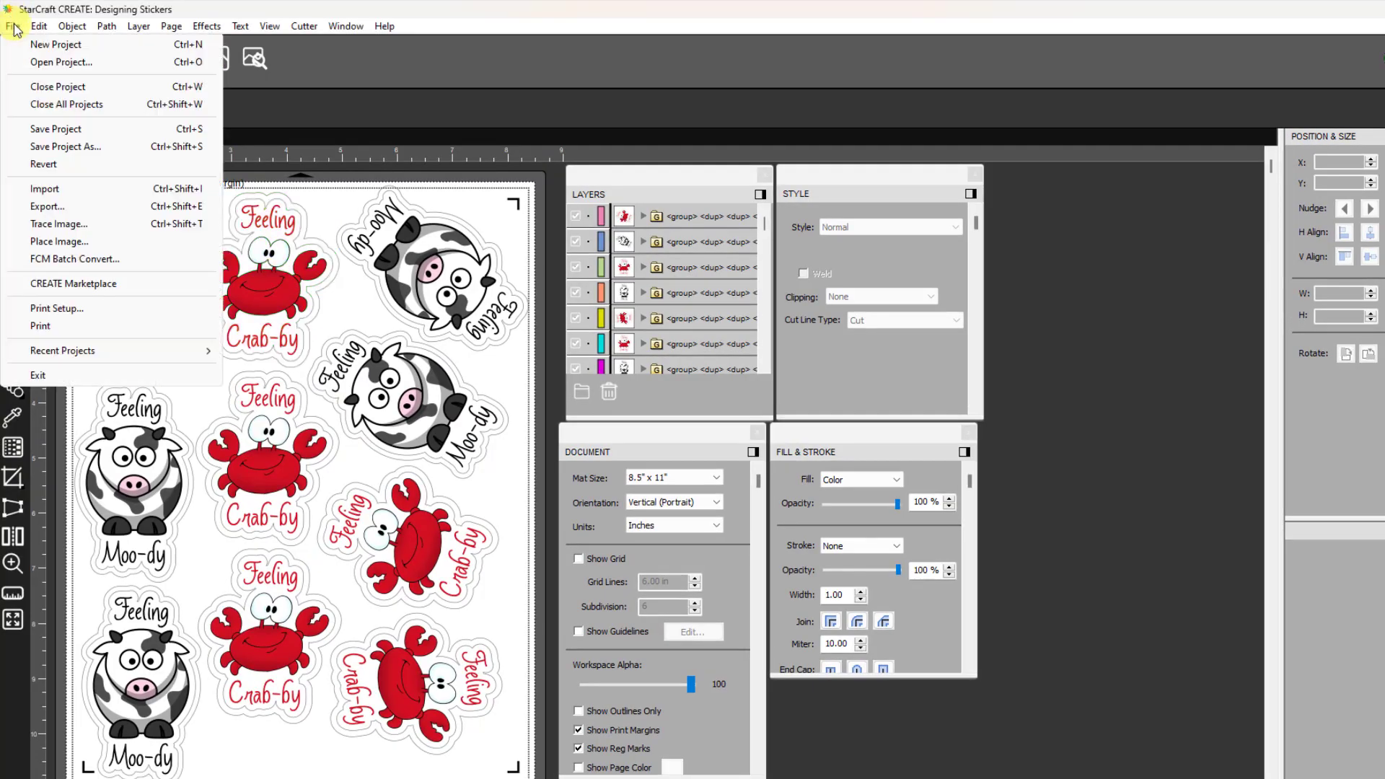
{"action": "left_click", "coordinate": [40, 329]}
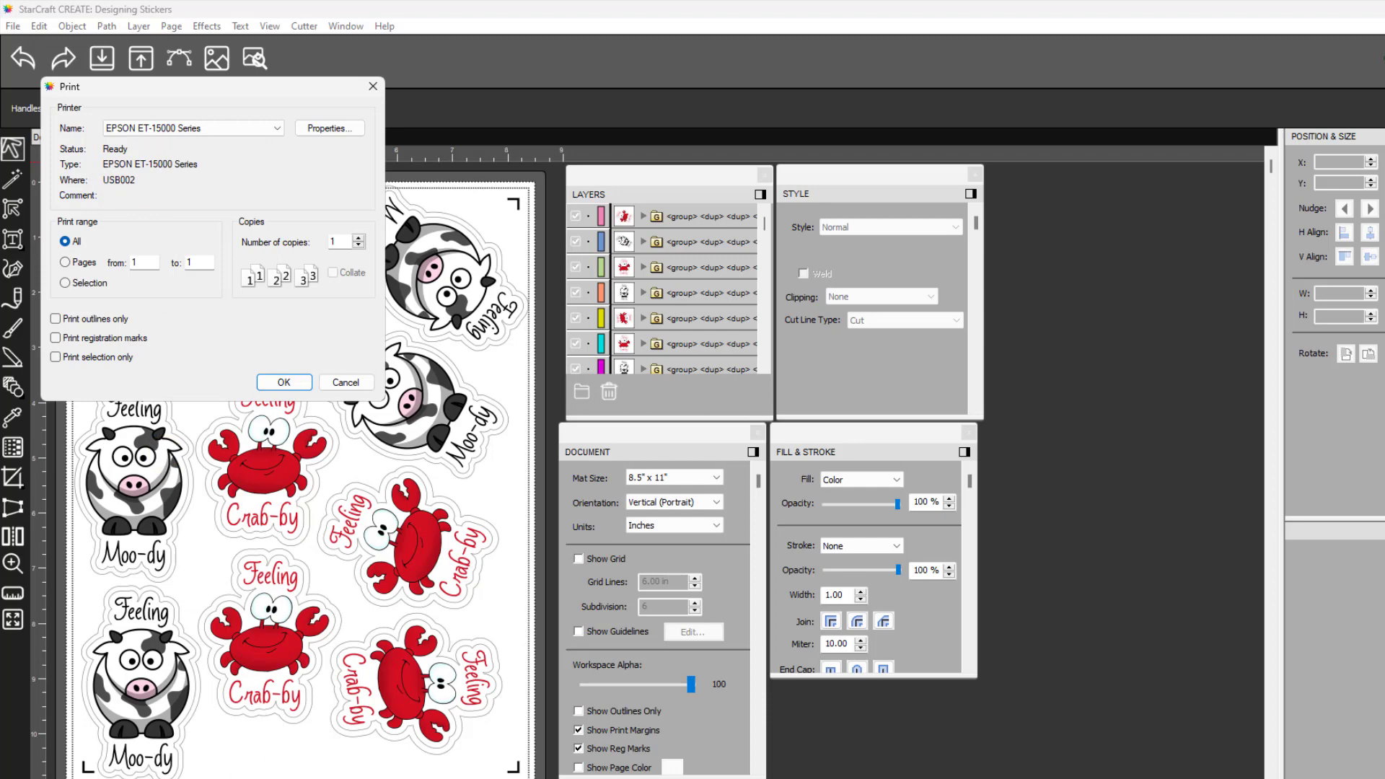
{"action": "left_click", "coordinate": [326, 129]}
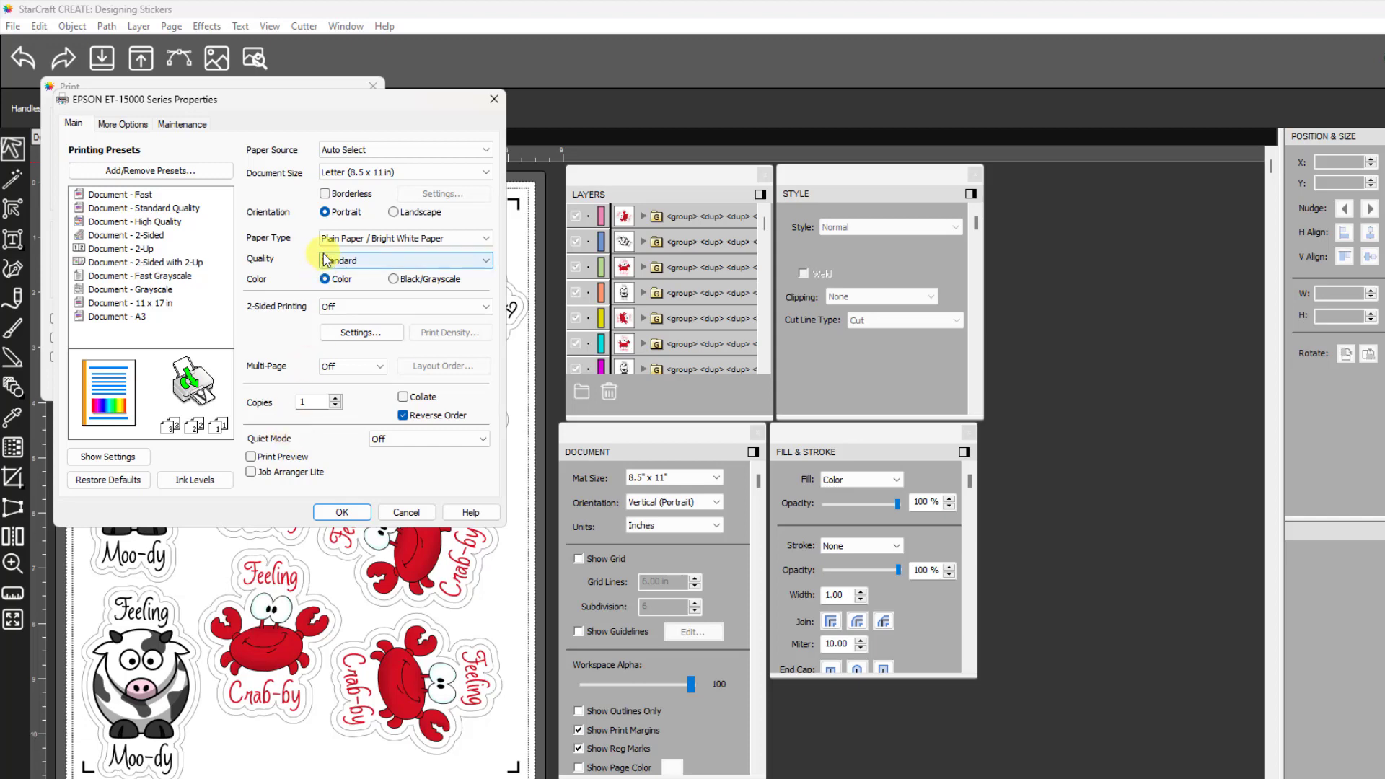
{"action": "left_click", "coordinate": [251, 458]}
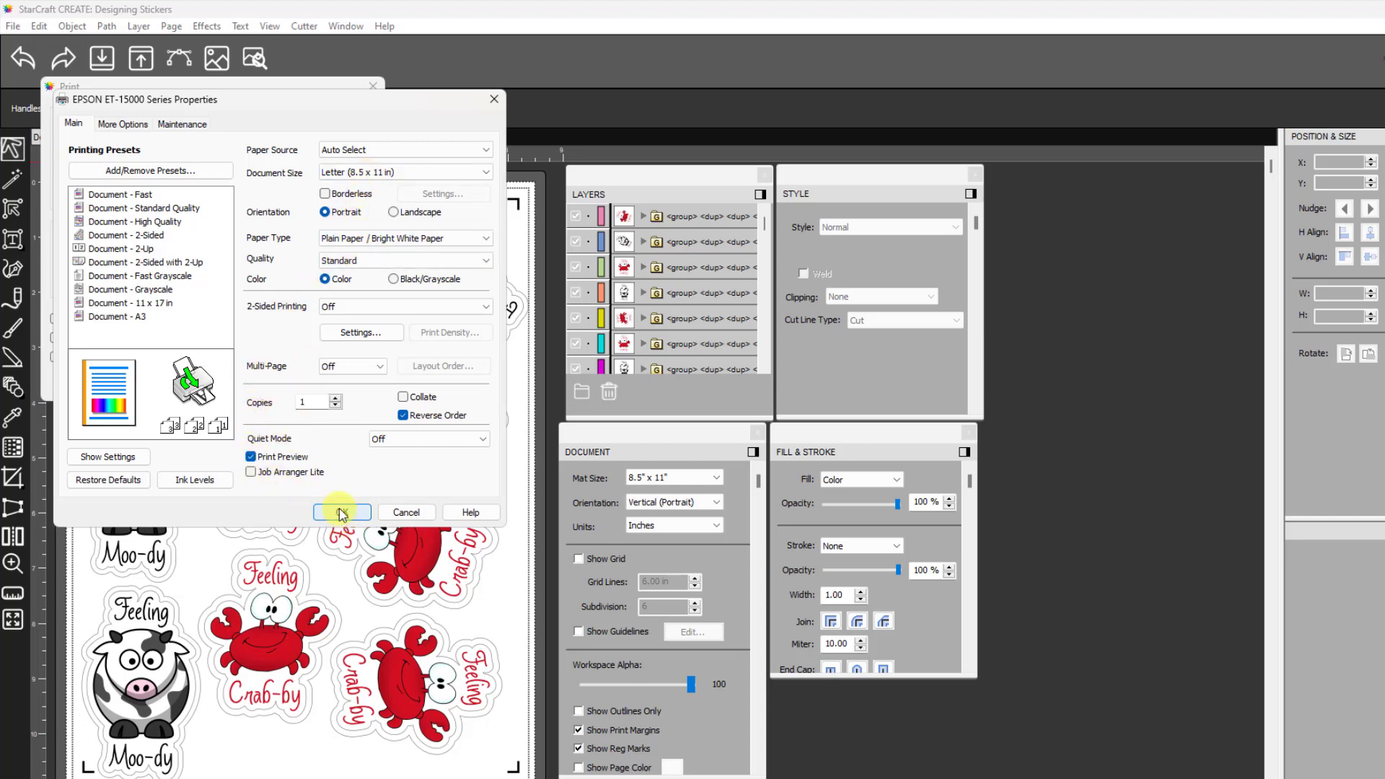
{"action": "left_click", "coordinate": [472, 149]}
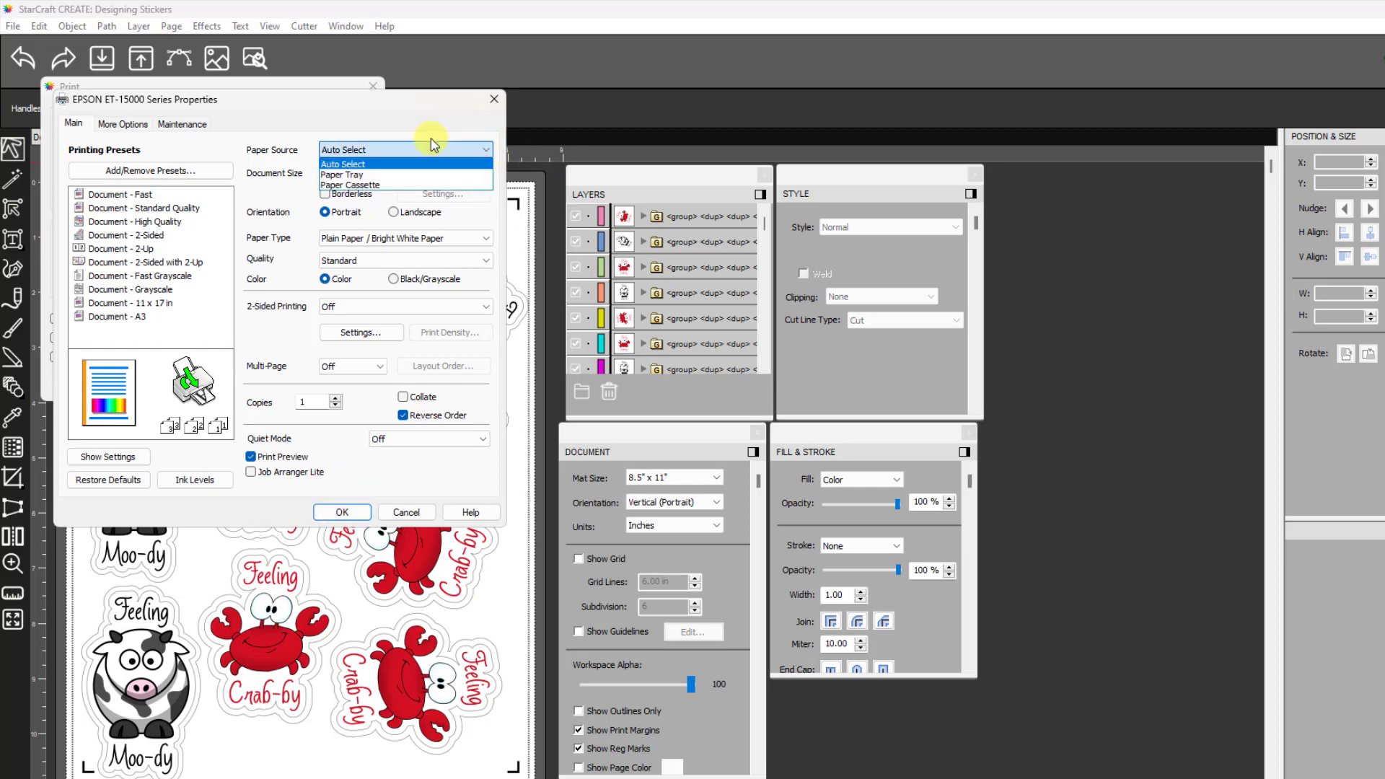
{"action": "left_click", "coordinate": [332, 175]}
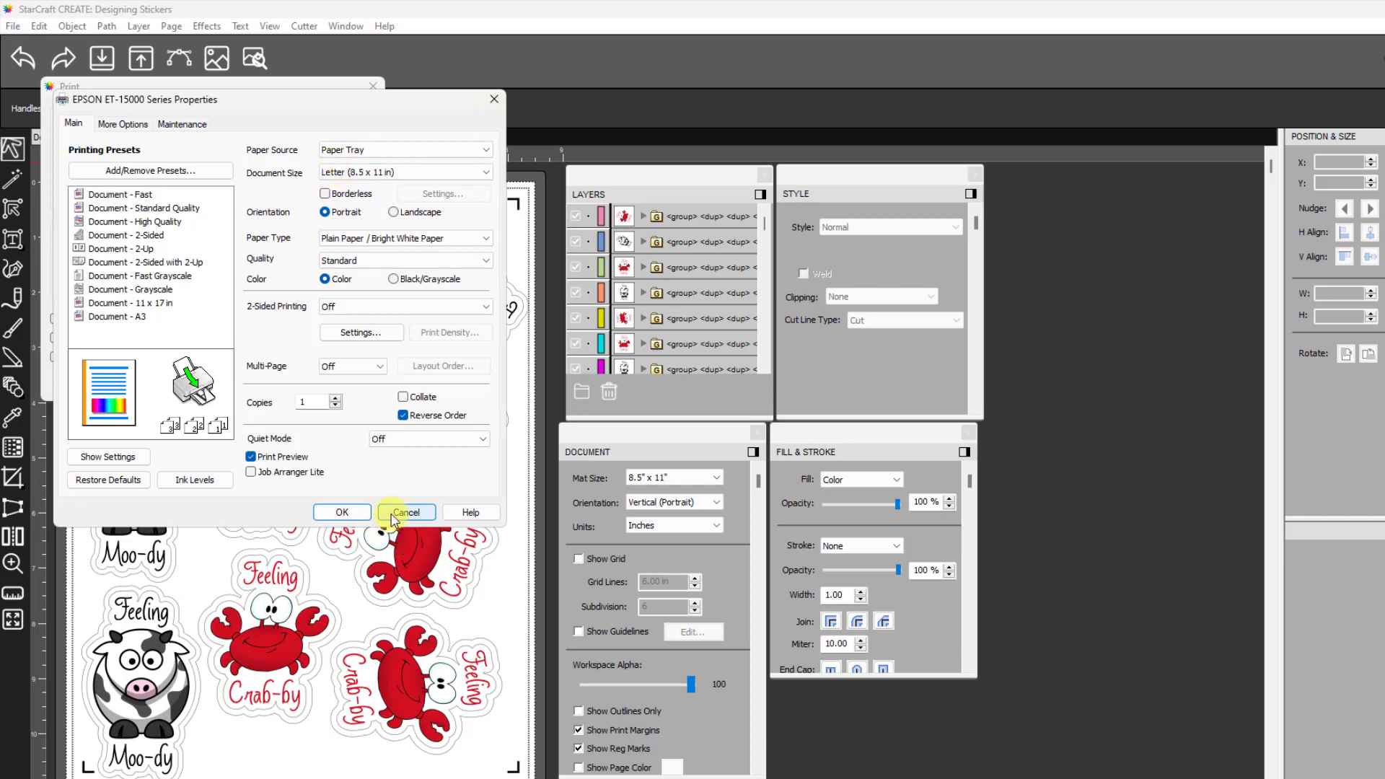
{"action": "left_click", "coordinate": [338, 513]}
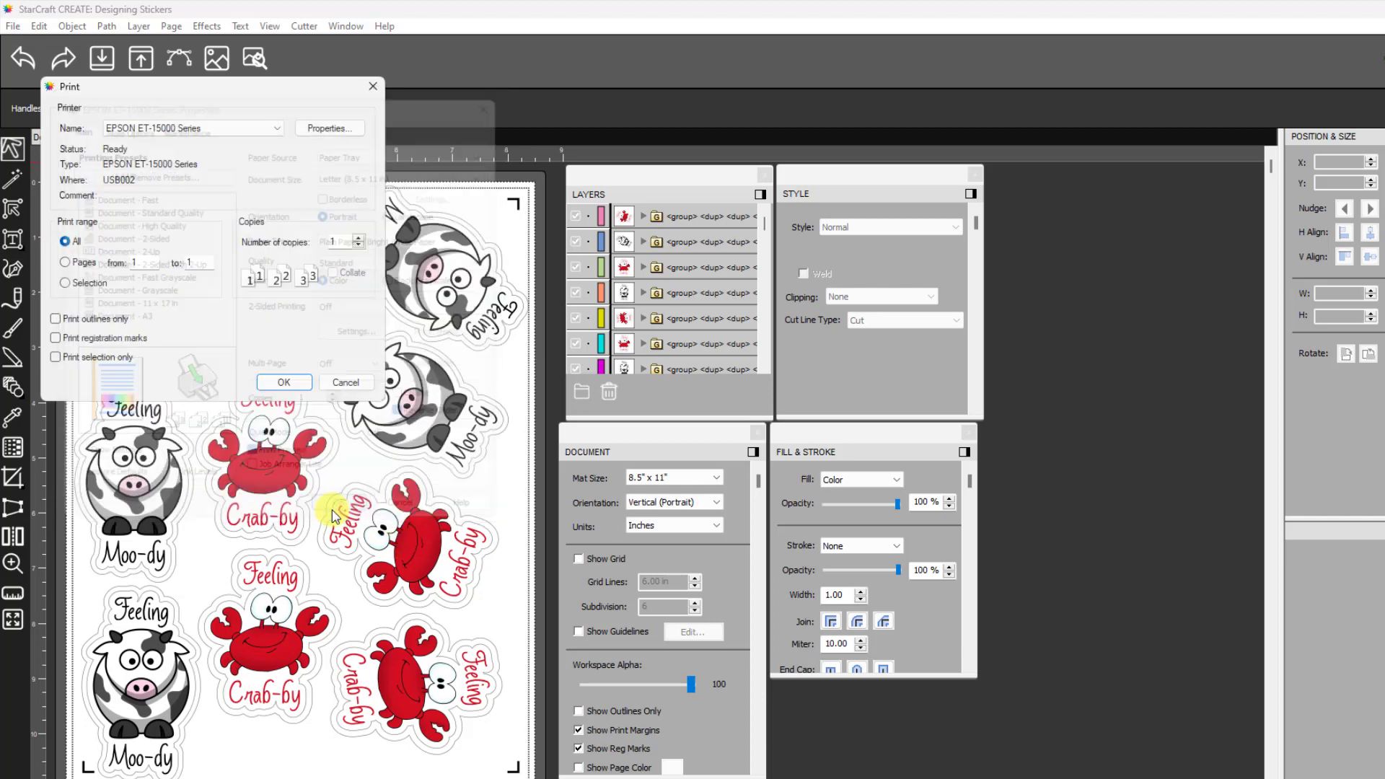
Turn on printing of the registration marks, inspect the print preview, and cancel the print
{"action": "left_click", "coordinate": [58, 340]}
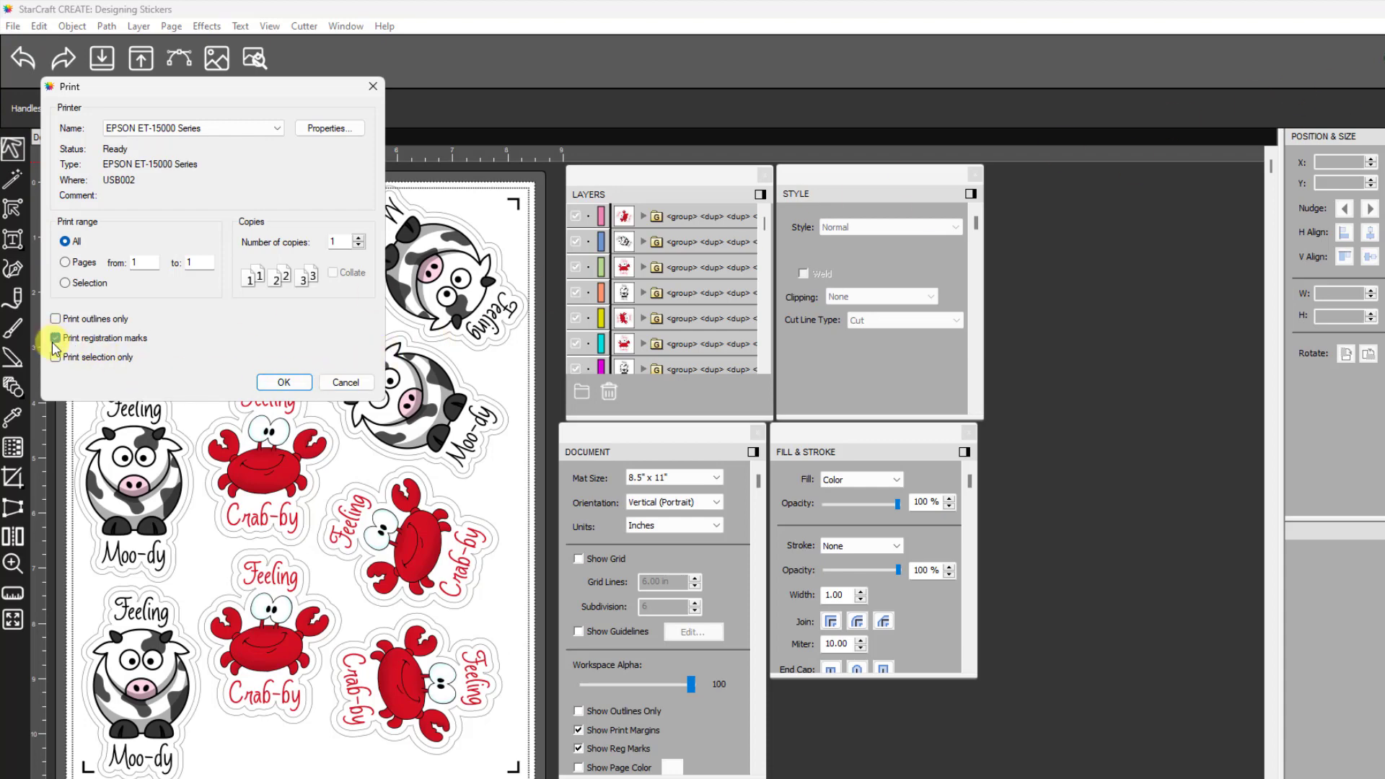
{"action": "left_click", "coordinate": [283, 388]}
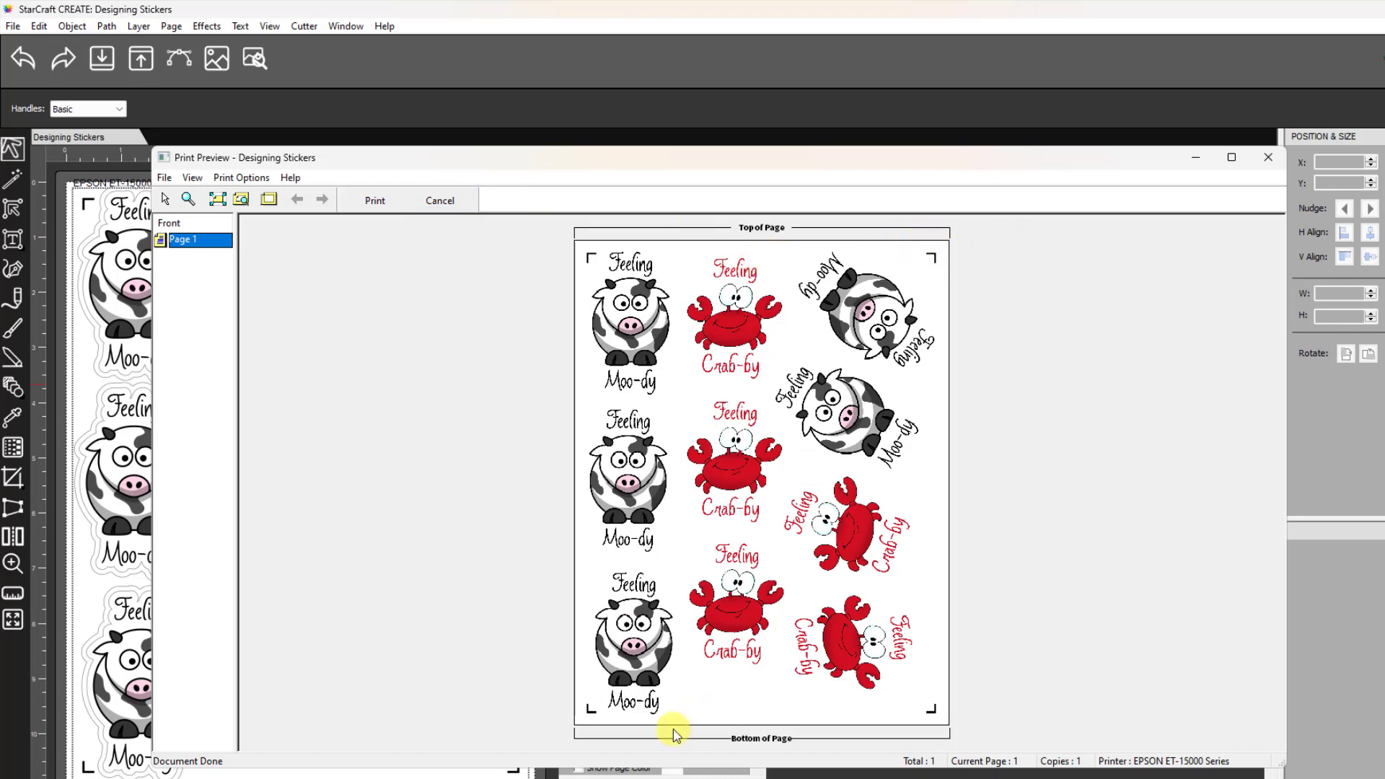
{"action": "left_click", "coordinate": [447, 206]}
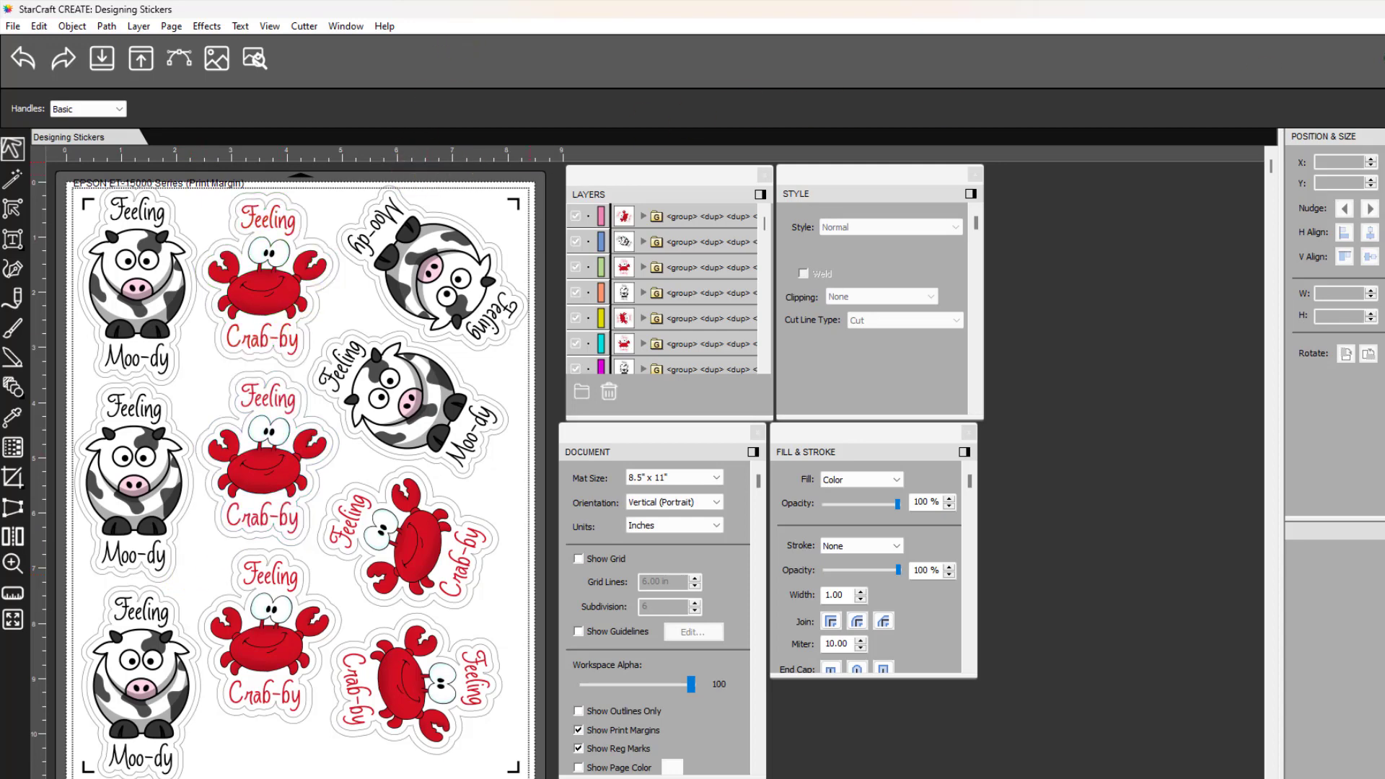
Bring up the cut settings and enable Use Software Speed and Force
{"action": "left_click", "coordinate": [1382, 59]}
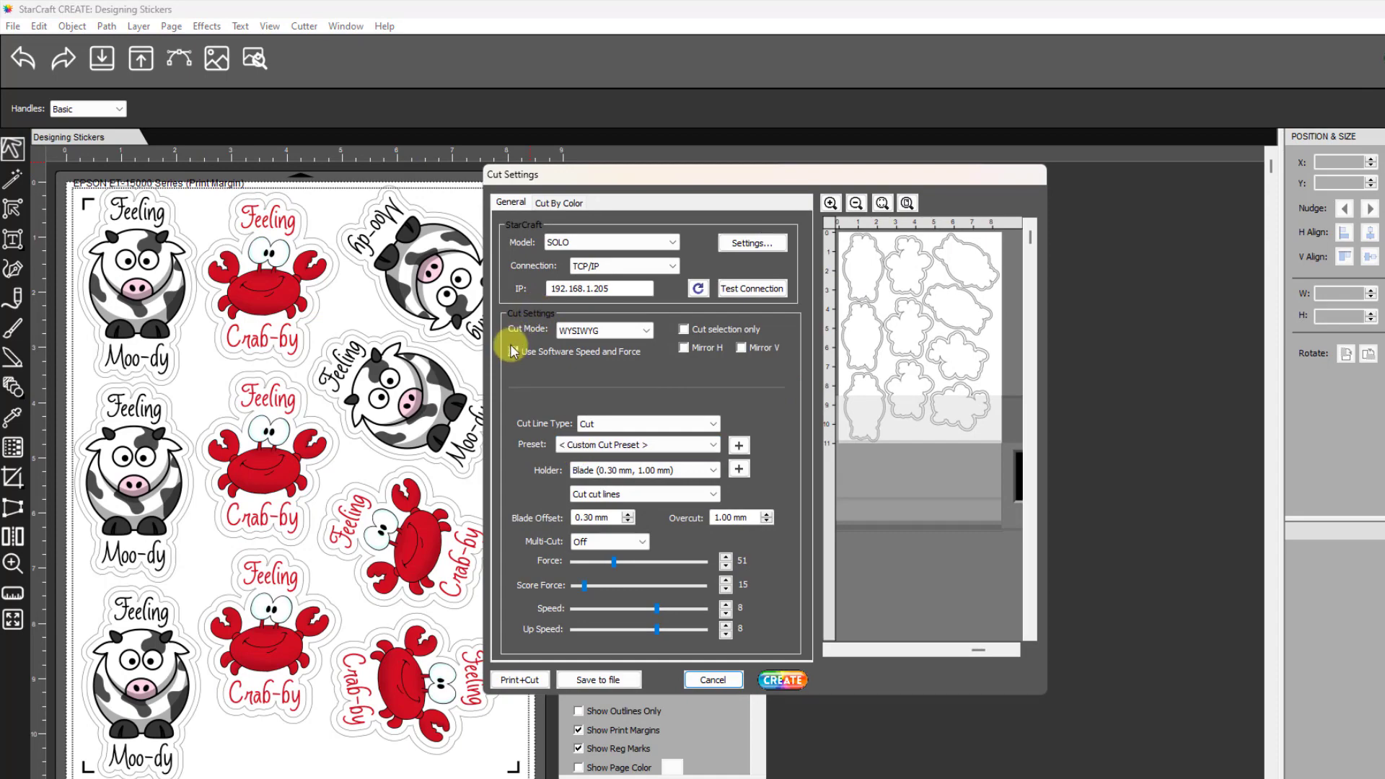
{"action": "left_click", "coordinate": [514, 352]}
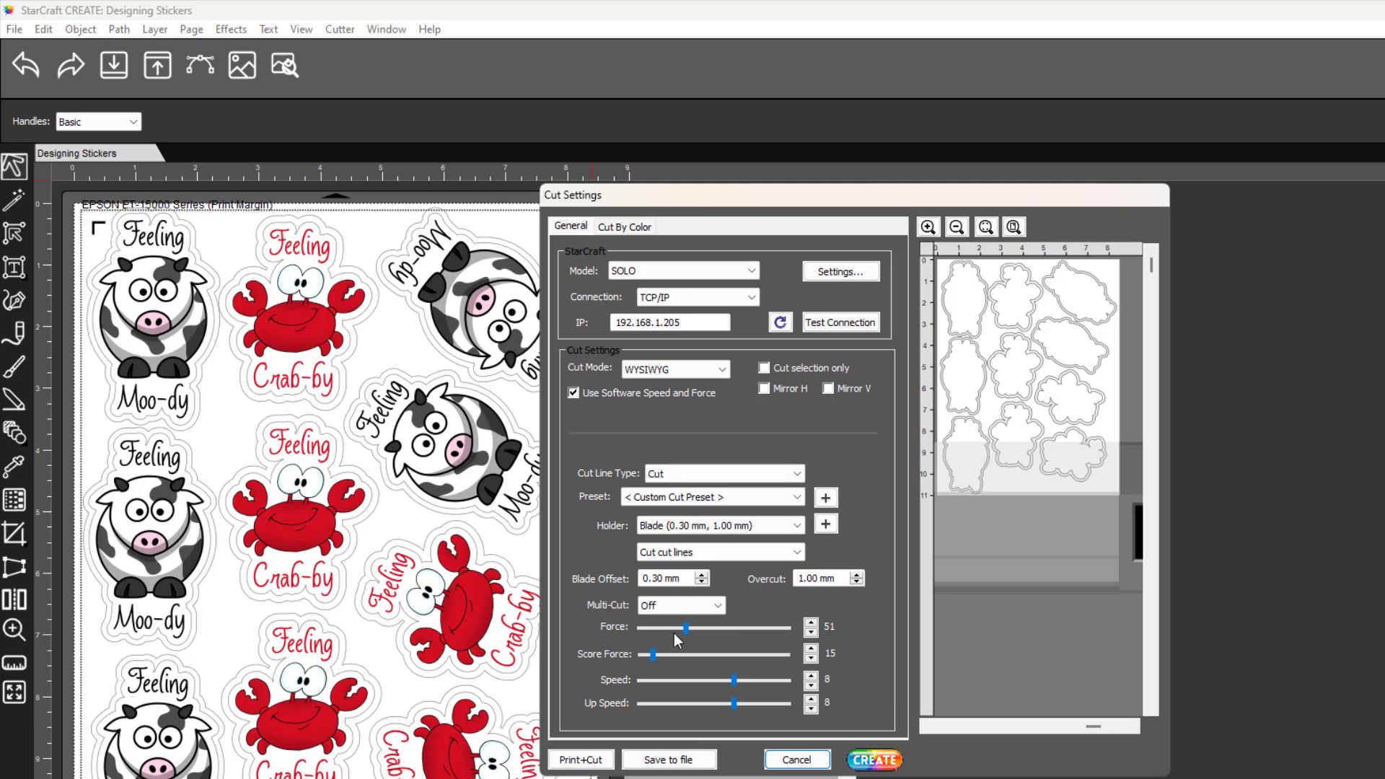
{"action": "left_click", "coordinate": [648, 658]}
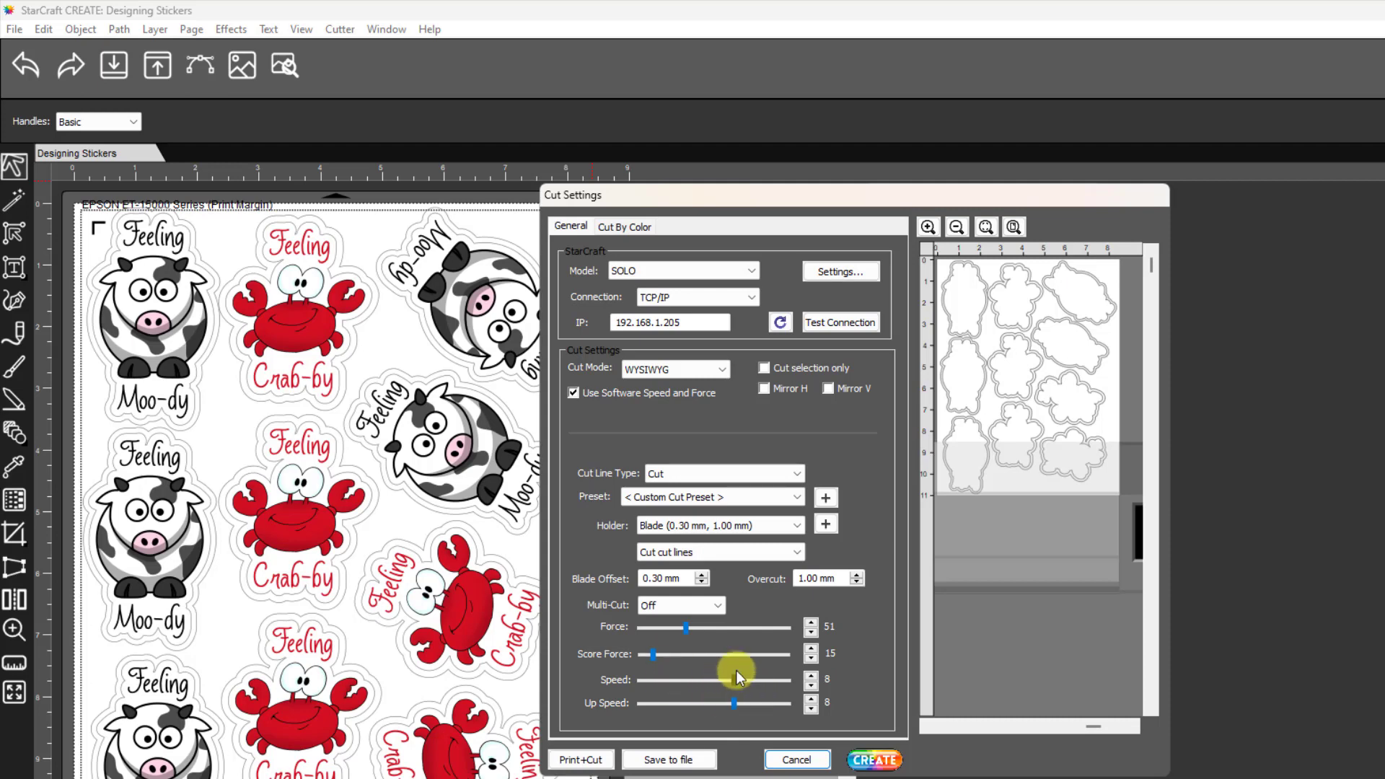
Proceed to the Print+Cut registration mark scan, view and dismiss its print options, and move the Print and Cut window clear of the design
{"action": "left_click", "coordinate": [585, 761]}
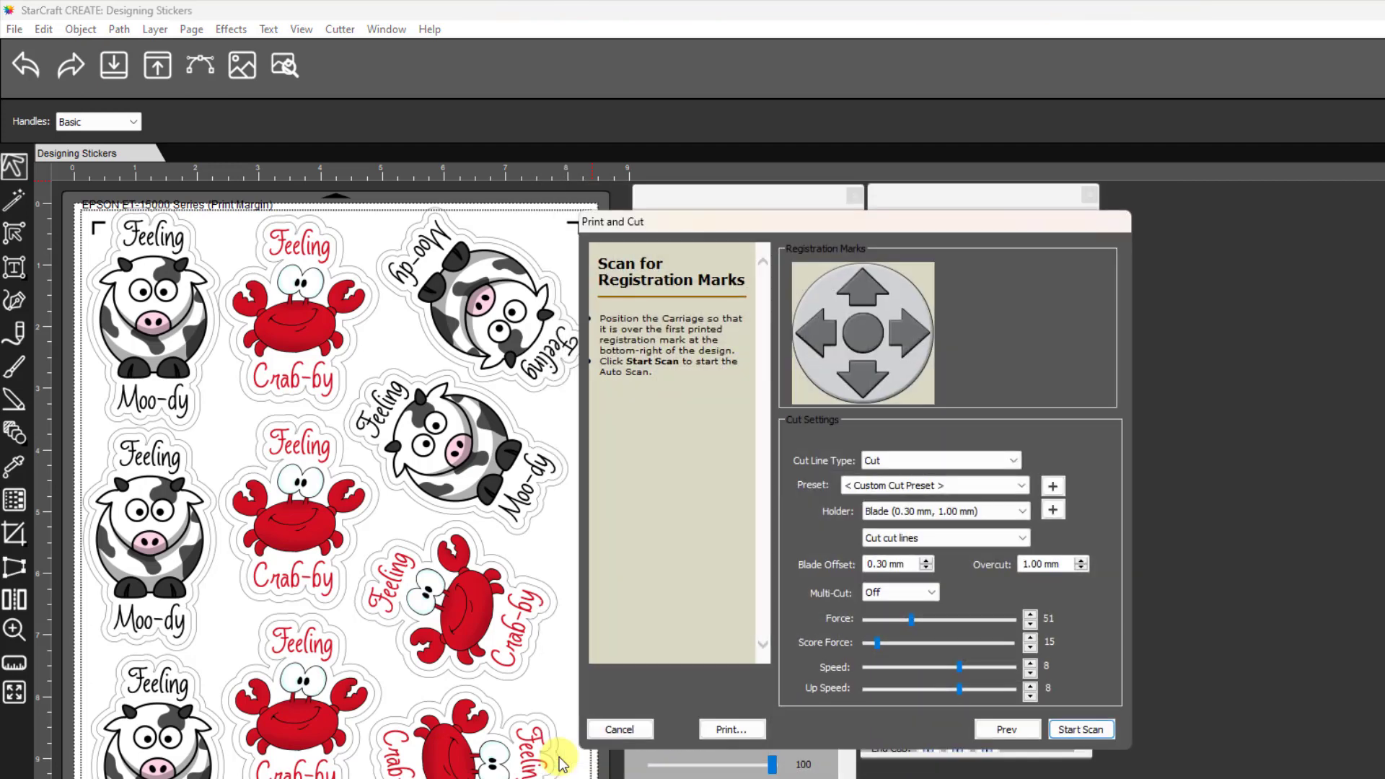
{"action": "left_click", "coordinate": [725, 731]}
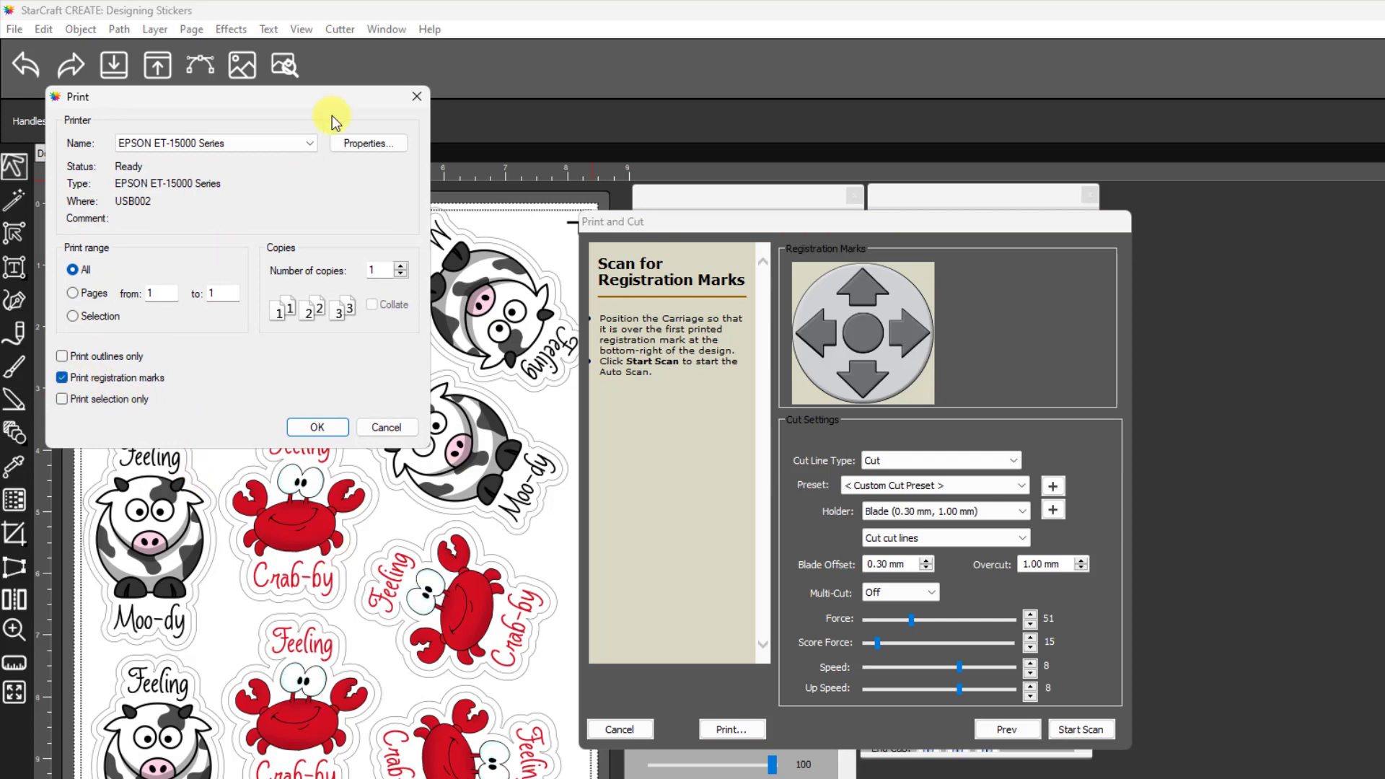
{"action": "left_click", "coordinate": [364, 426]}
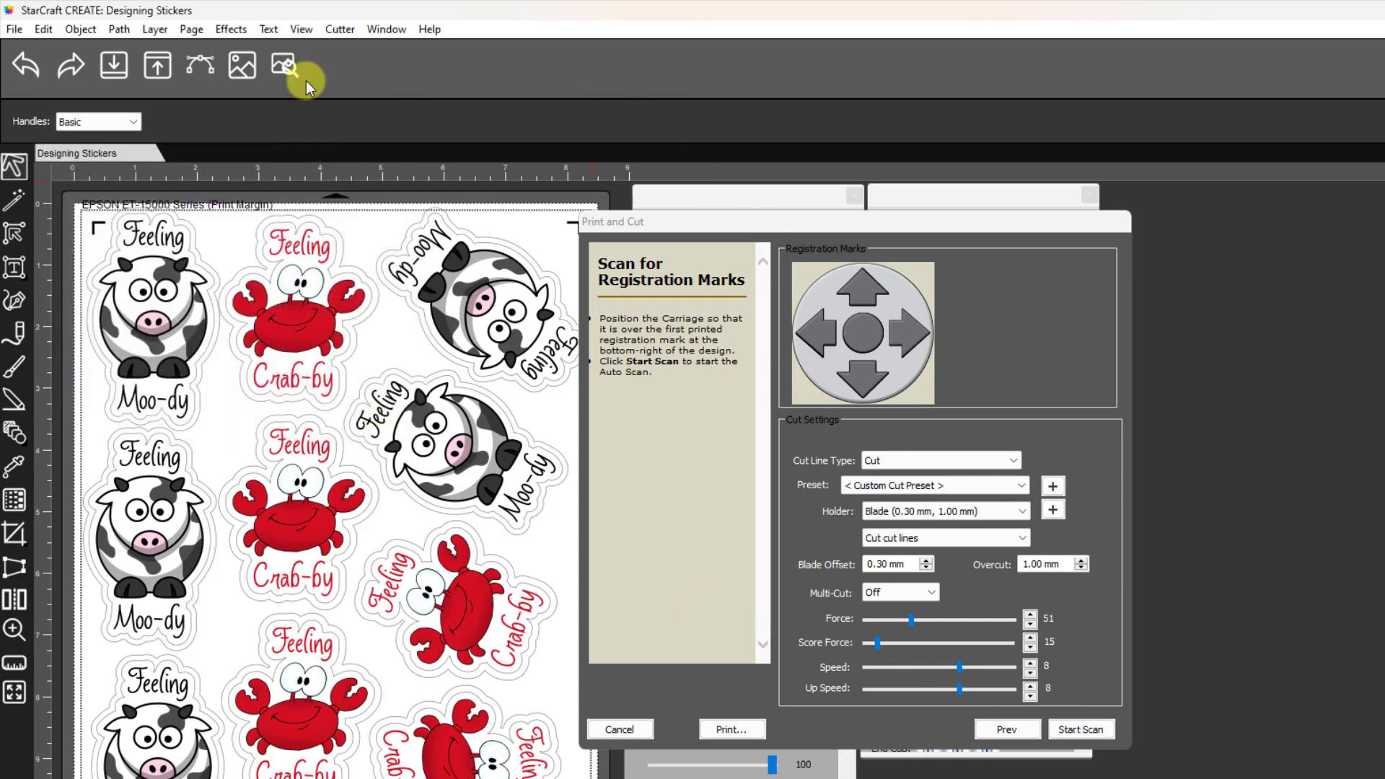
{"action": "left_click_drag", "start_coordinate": [648, 224], "coordinate": [697, 218]}
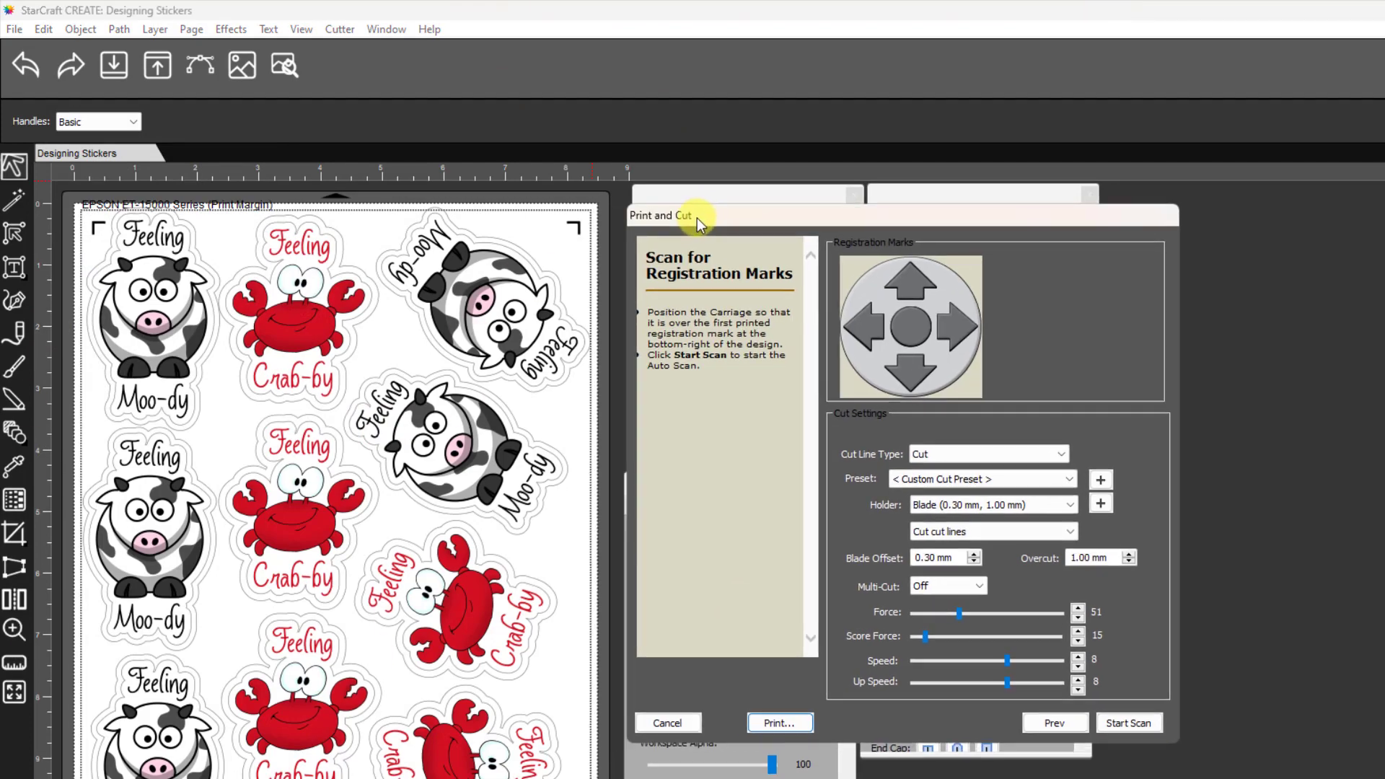